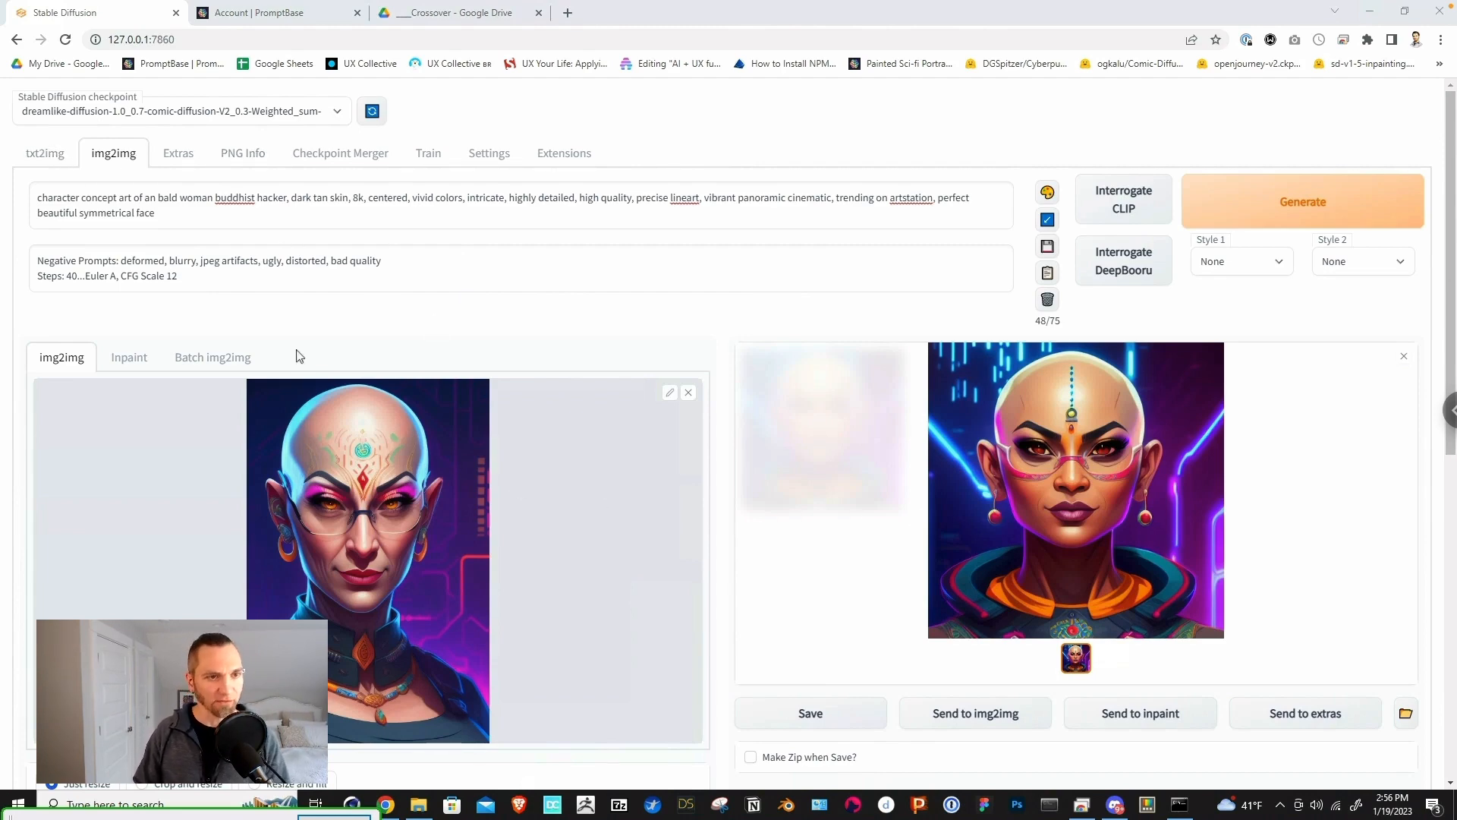
# Step: Look through the txt2img, img2img, Extras, PNG Info and Checkpoint Merger pages and the positive and negative prompt fields
pyautogui.click(45, 152)
pyautogui.click(114, 152)
pyautogui.click(181, 154)
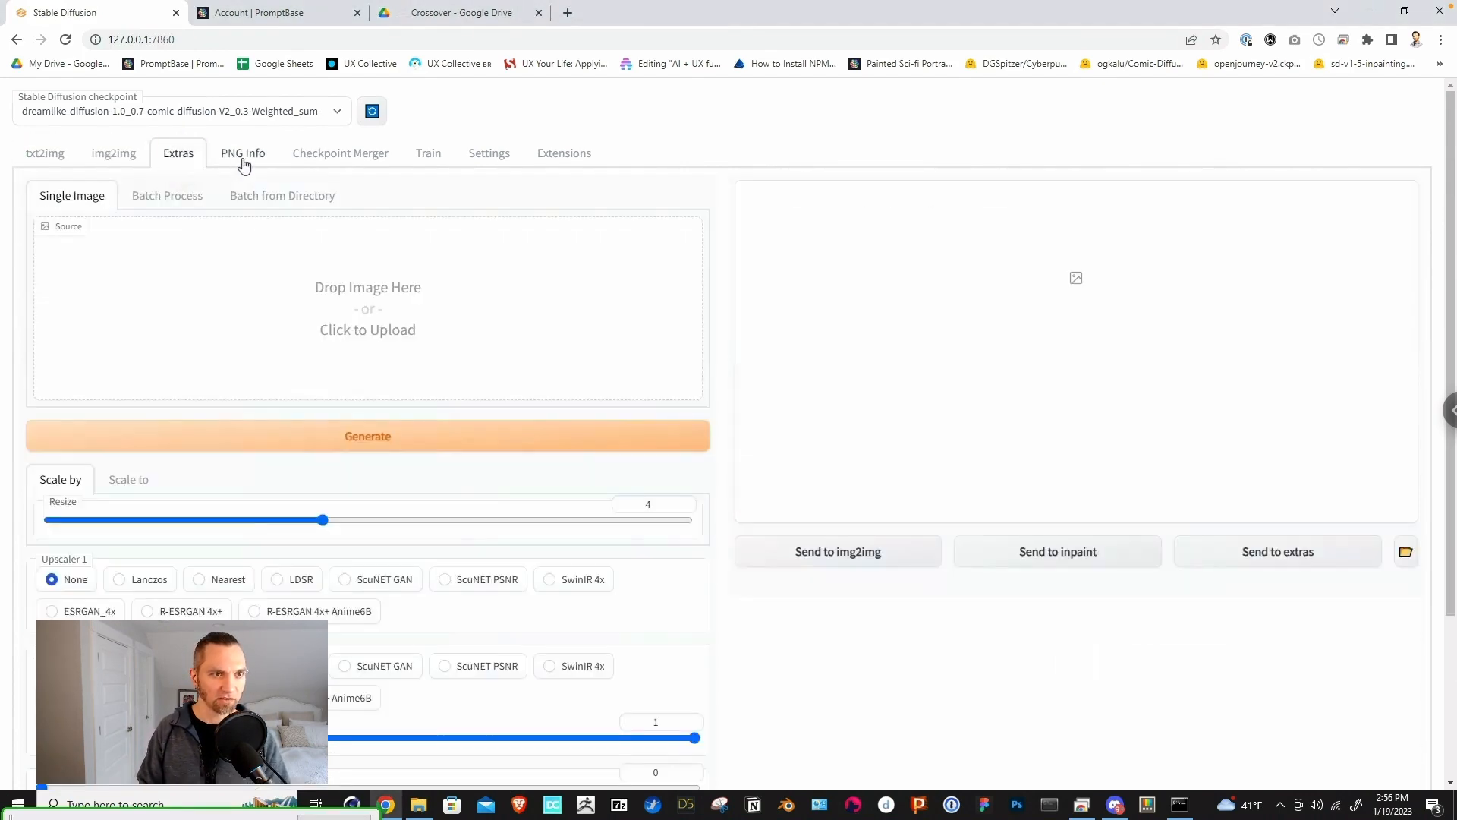
pyautogui.click(240, 155)
pyautogui.click(317, 155)
pyautogui.click(43, 153)
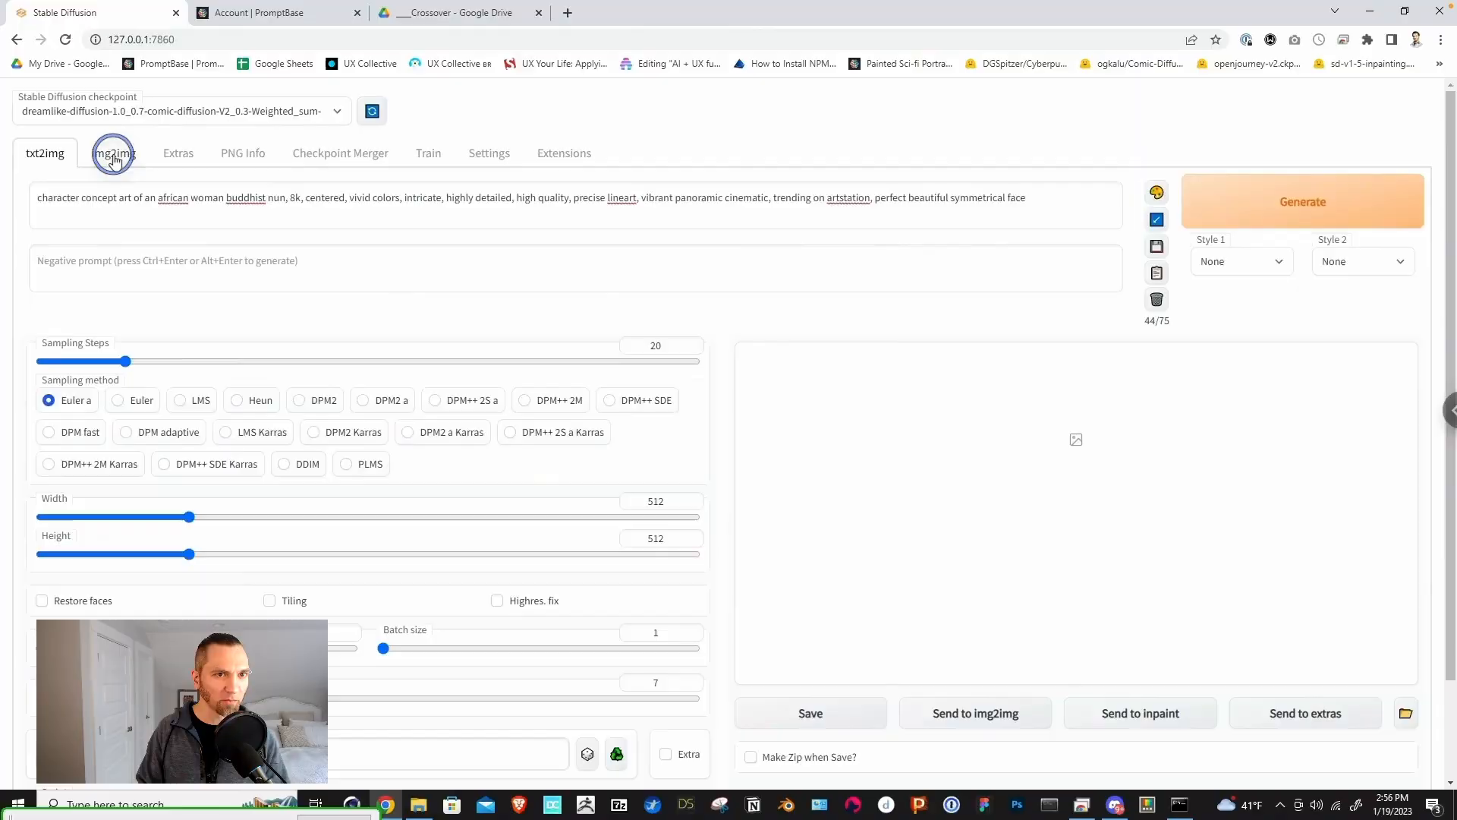
pyautogui.click(115, 156)
pyautogui.click(46, 156)
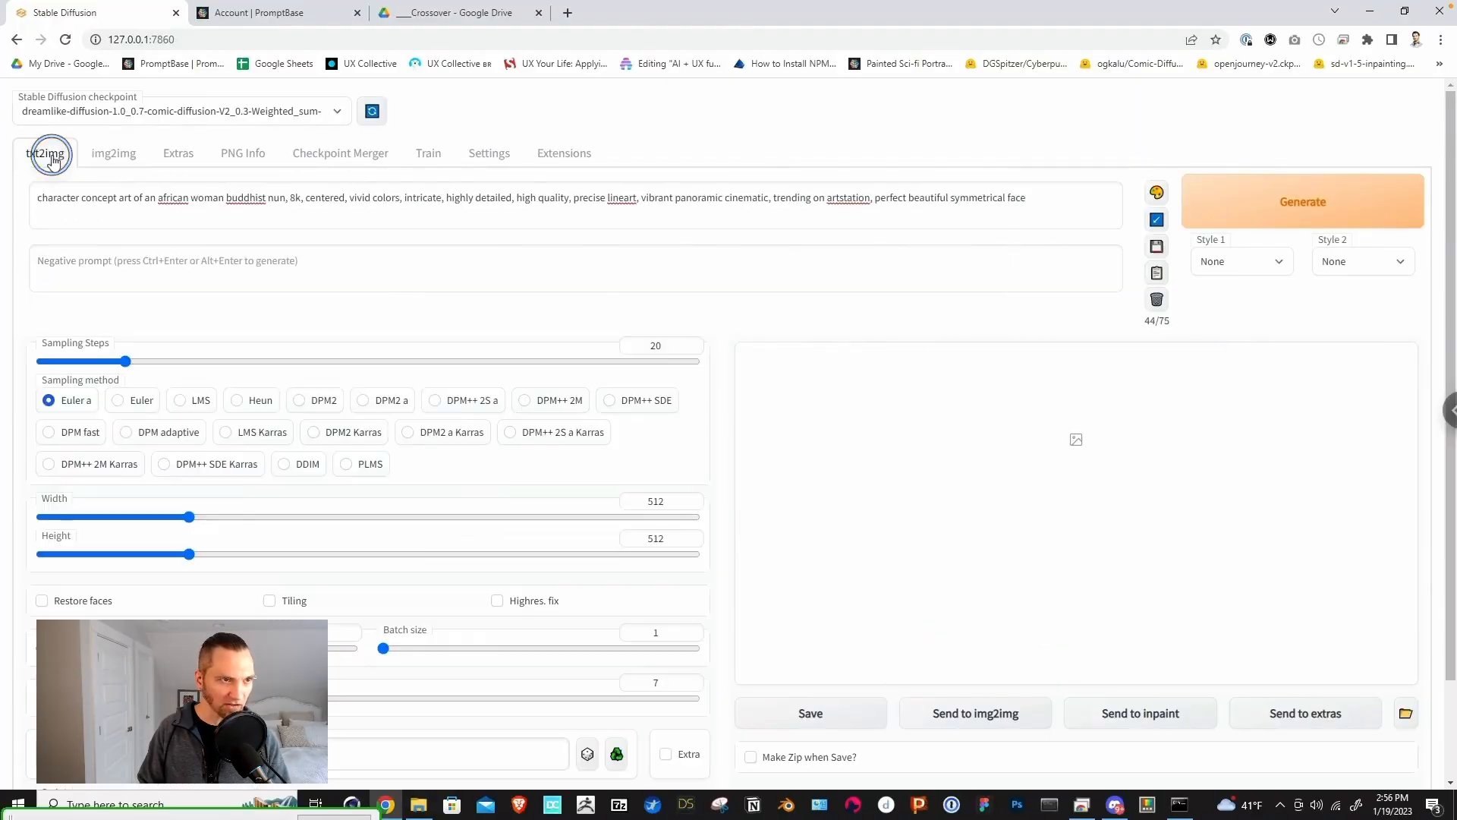
pyautogui.moveTo(61, 202); pyautogui.dragTo(1034, 199)
pyautogui.click(116, 262)
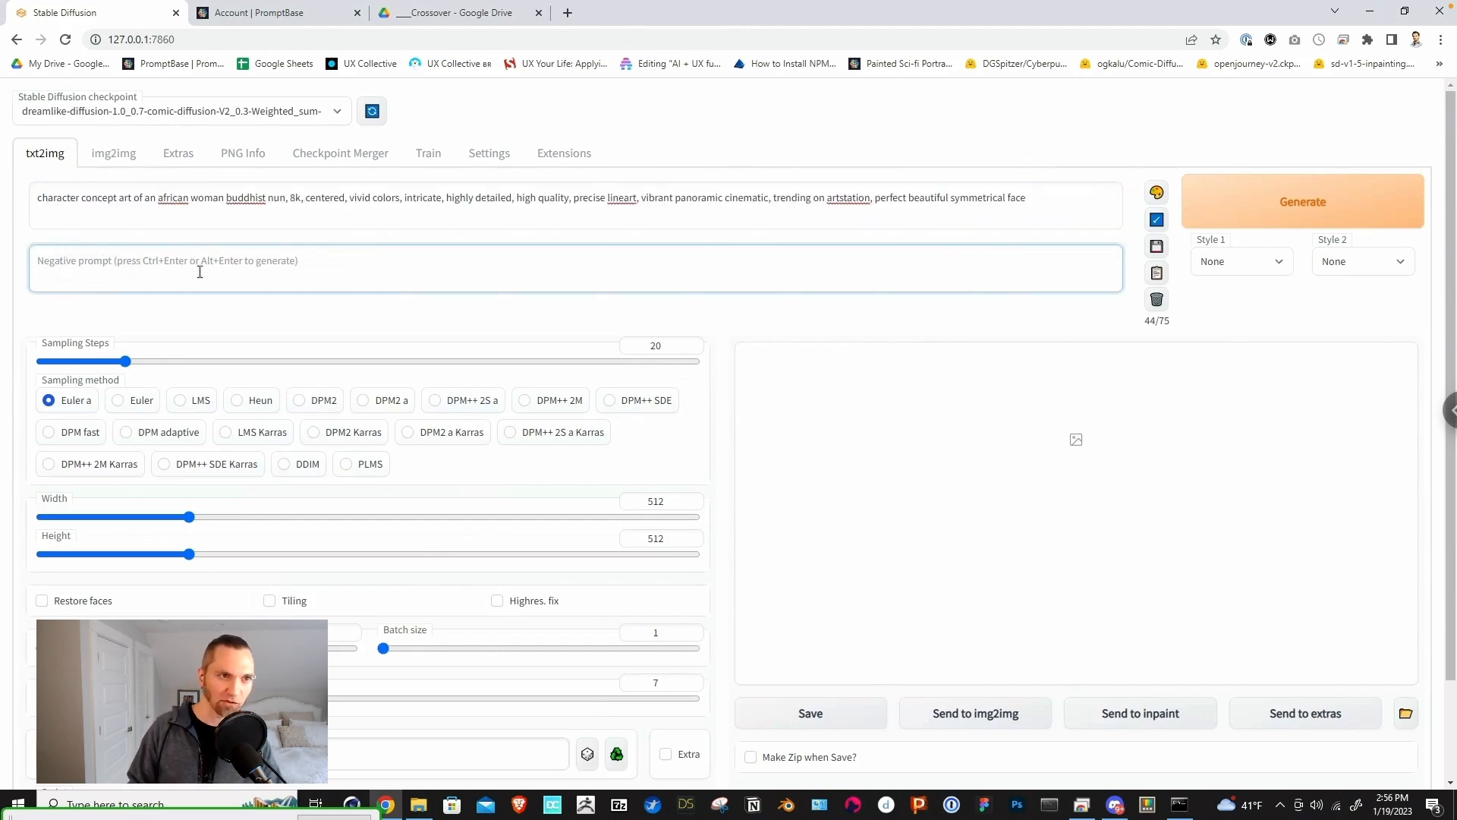
pyautogui.click(110, 157)
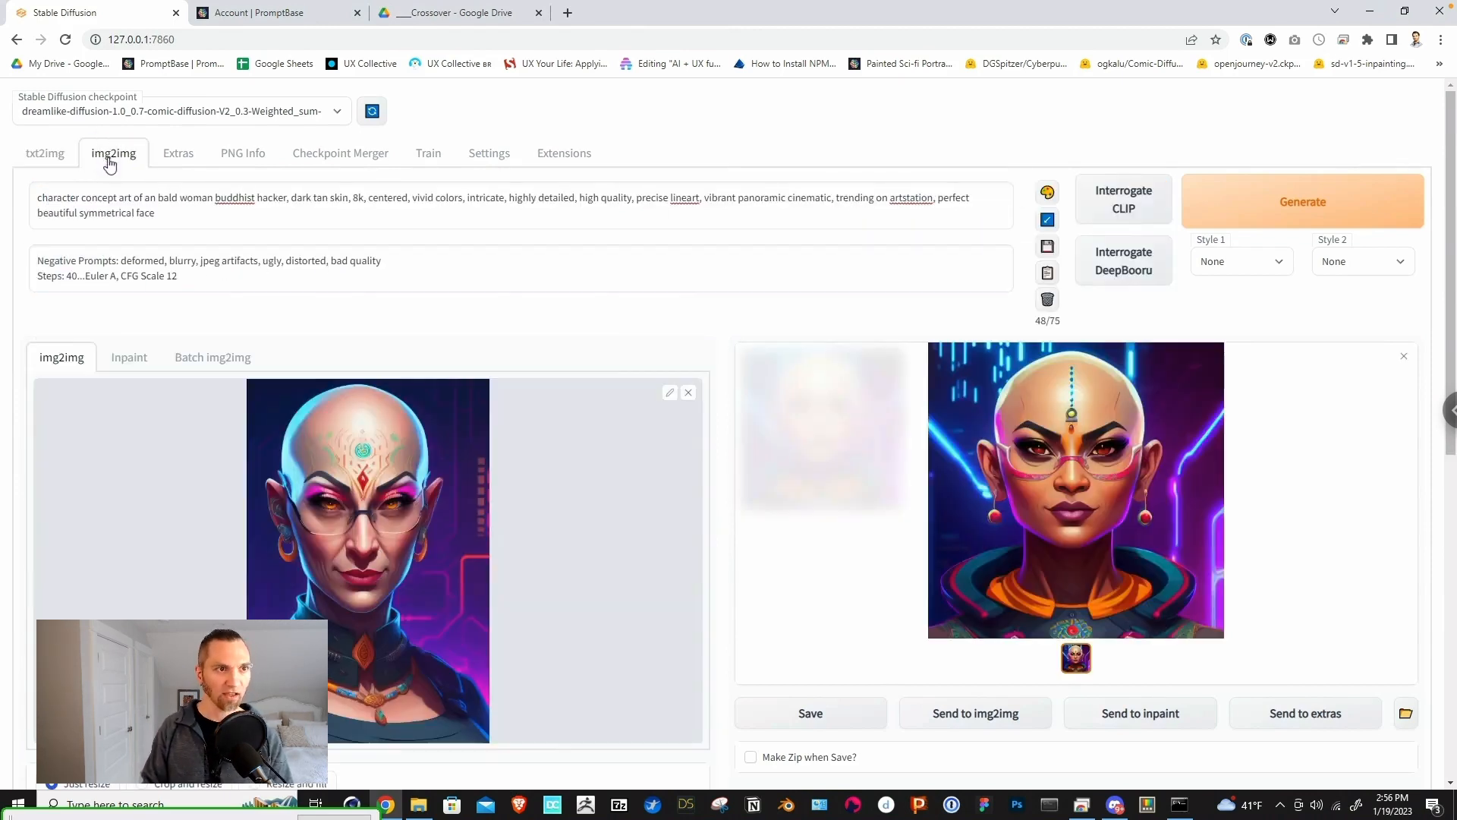
# Step: Generate a text-to-image result from the existing African Buddhist nun prompt and enlarge it
pyautogui.click(45, 154)
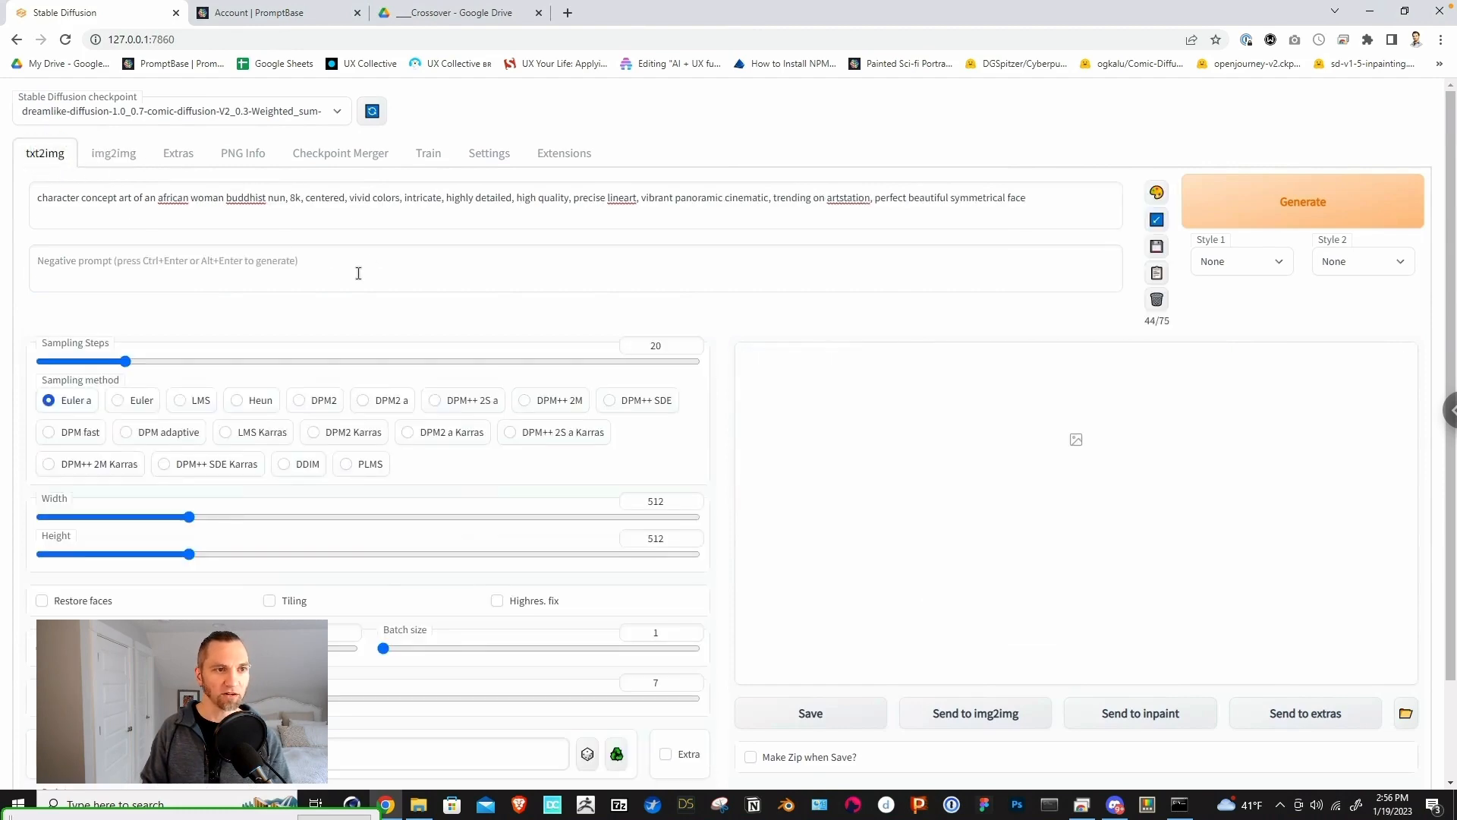
pyautogui.click(1298, 202)
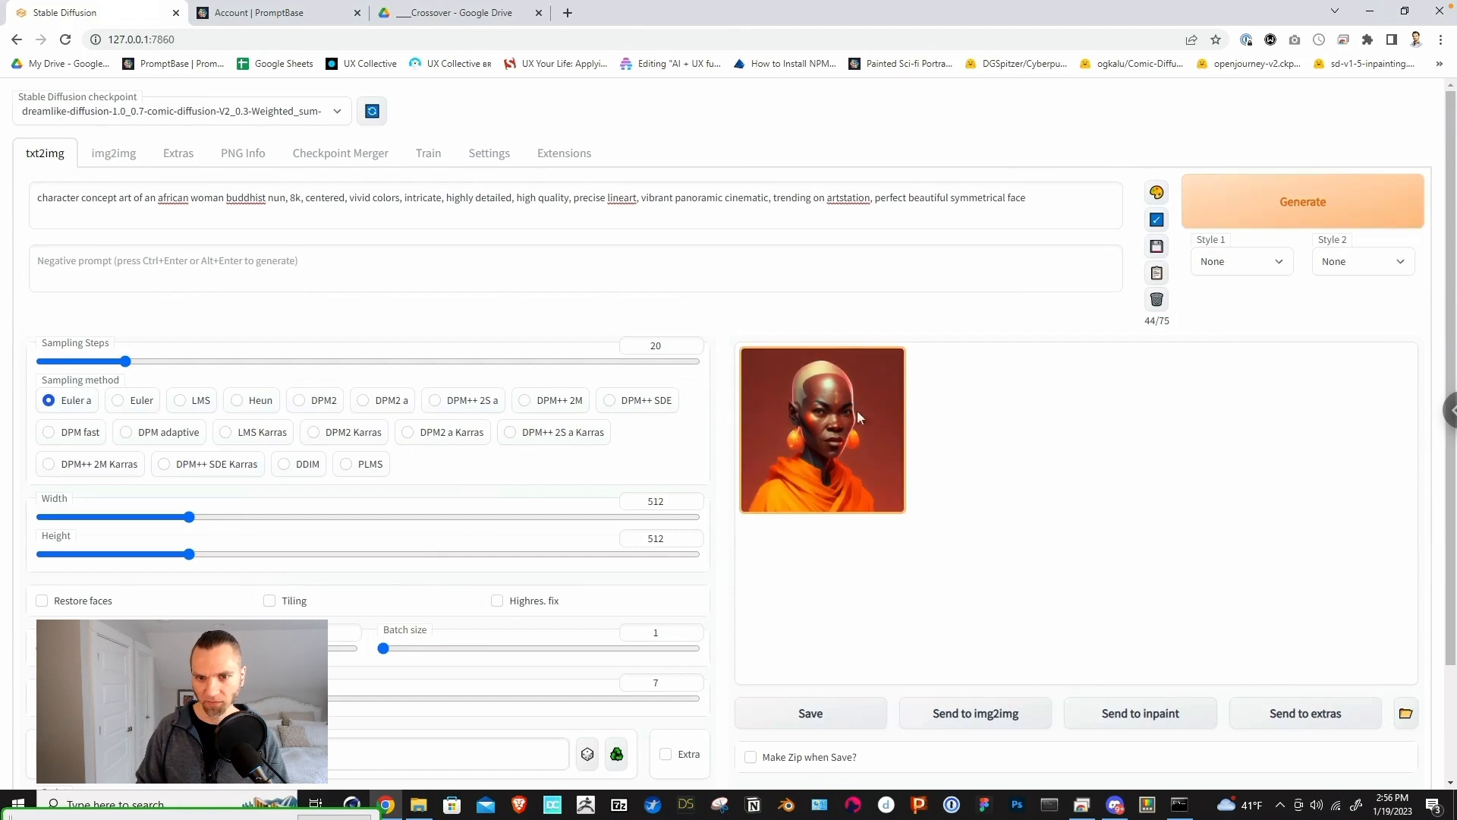
pyautogui.click(852, 442)
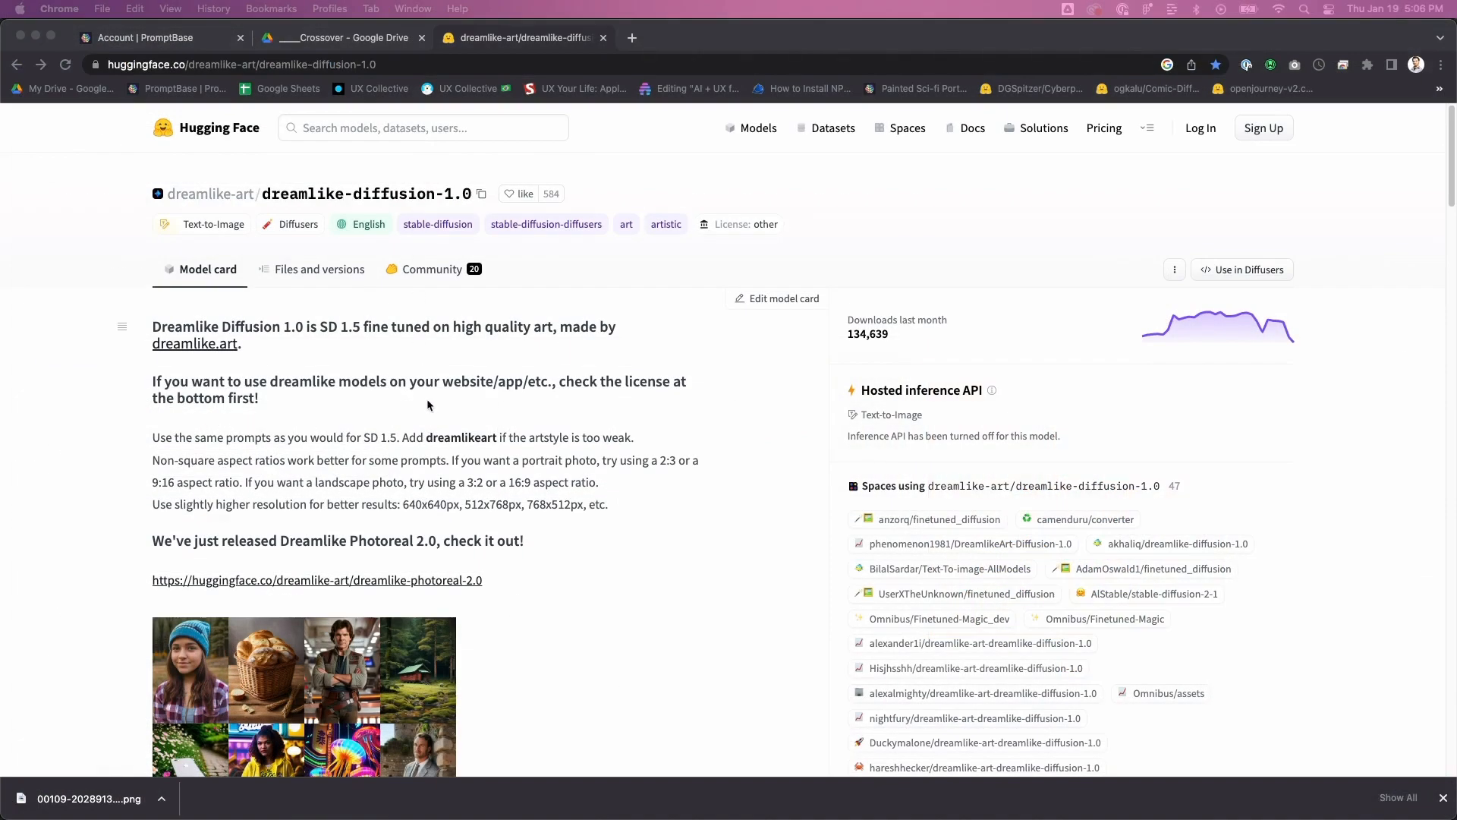
# Step: Examine the dreamlike-diffusion-1.0 model card and its example images on Hugging Face
pyautogui.scroll(-3, 440, 450)
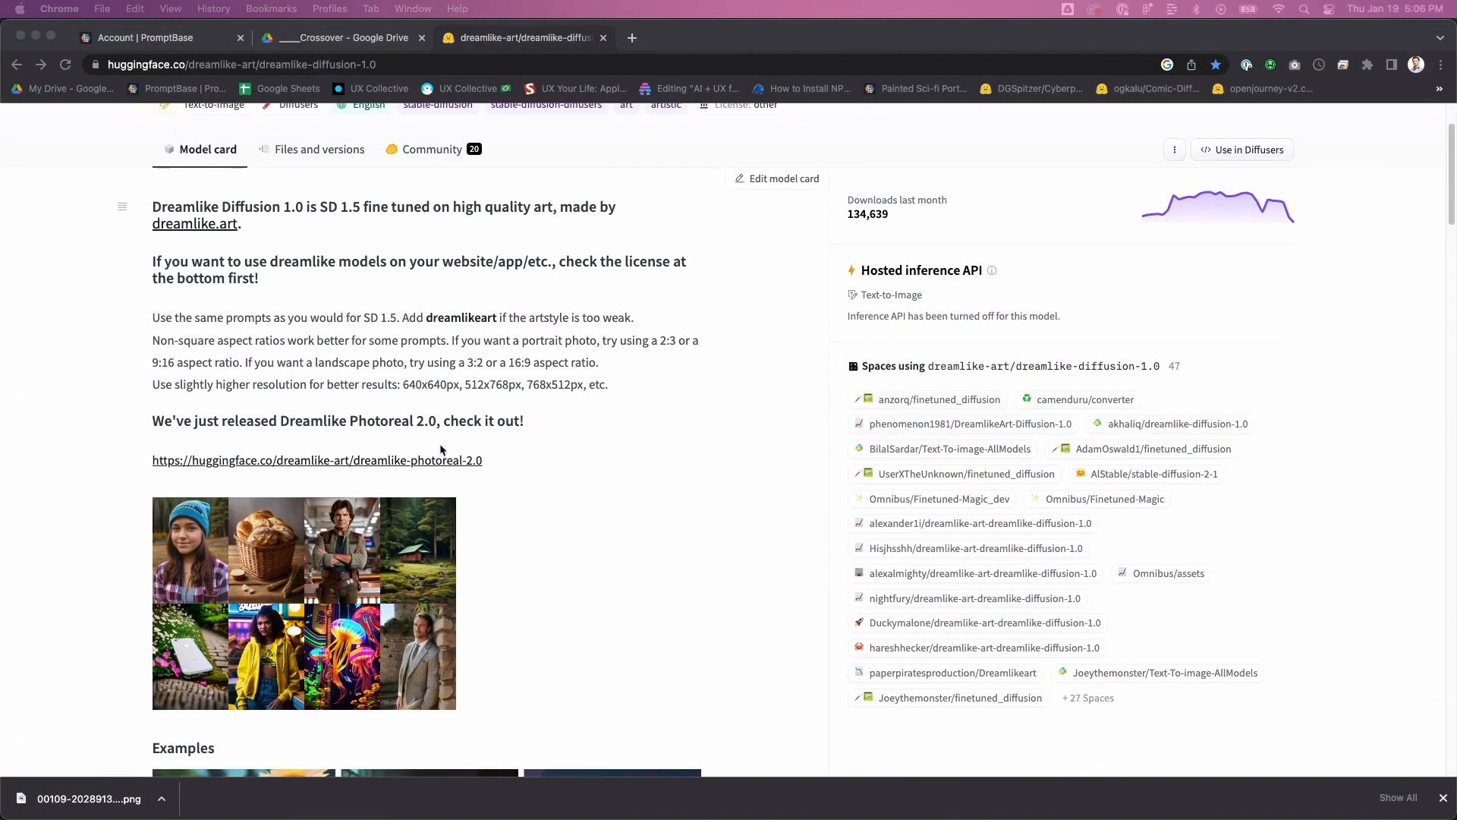
pyautogui.scroll(-10, 441, 450)
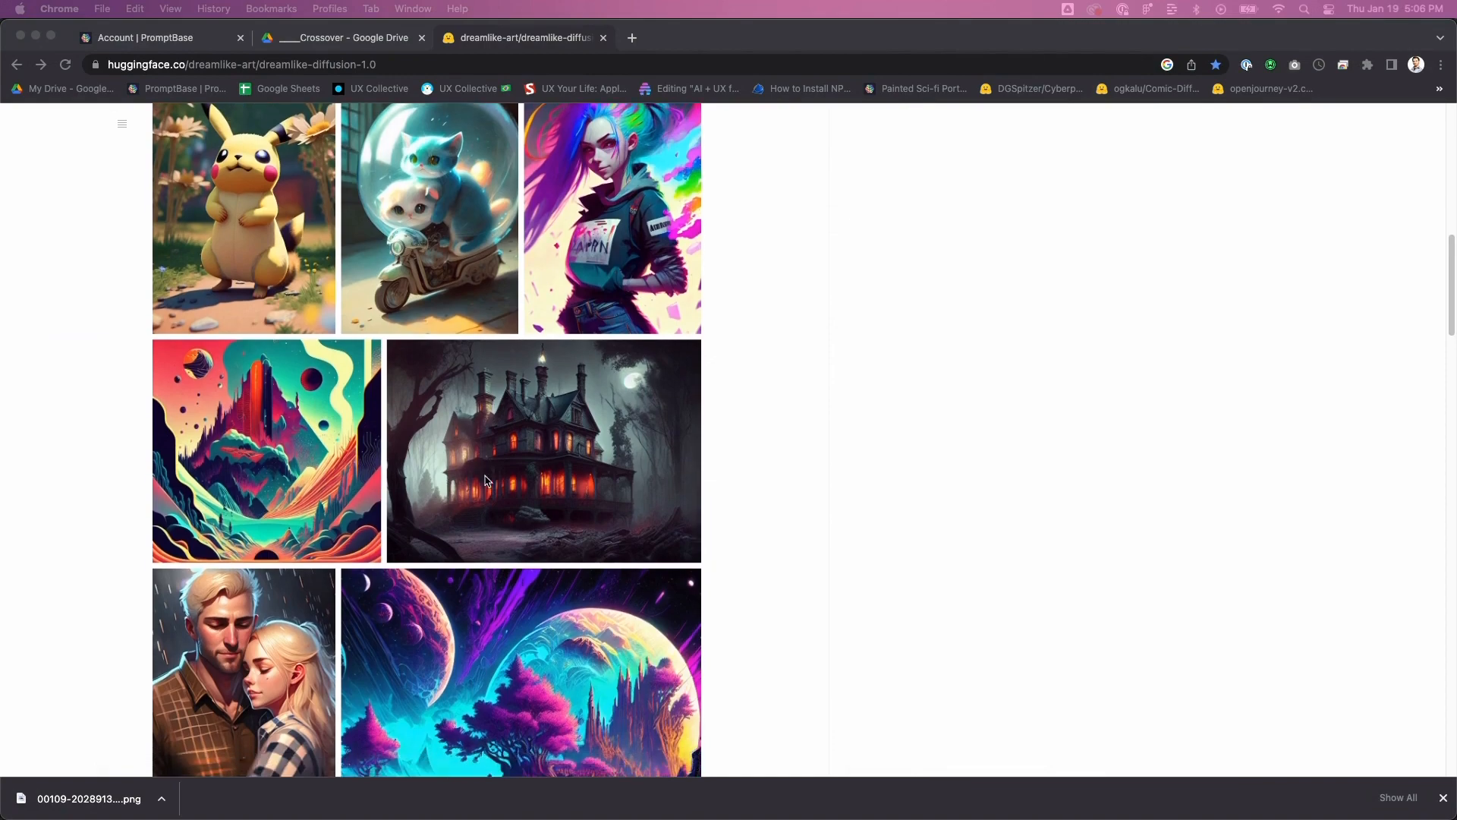
pyautogui.scroll(-5, 486, 480)
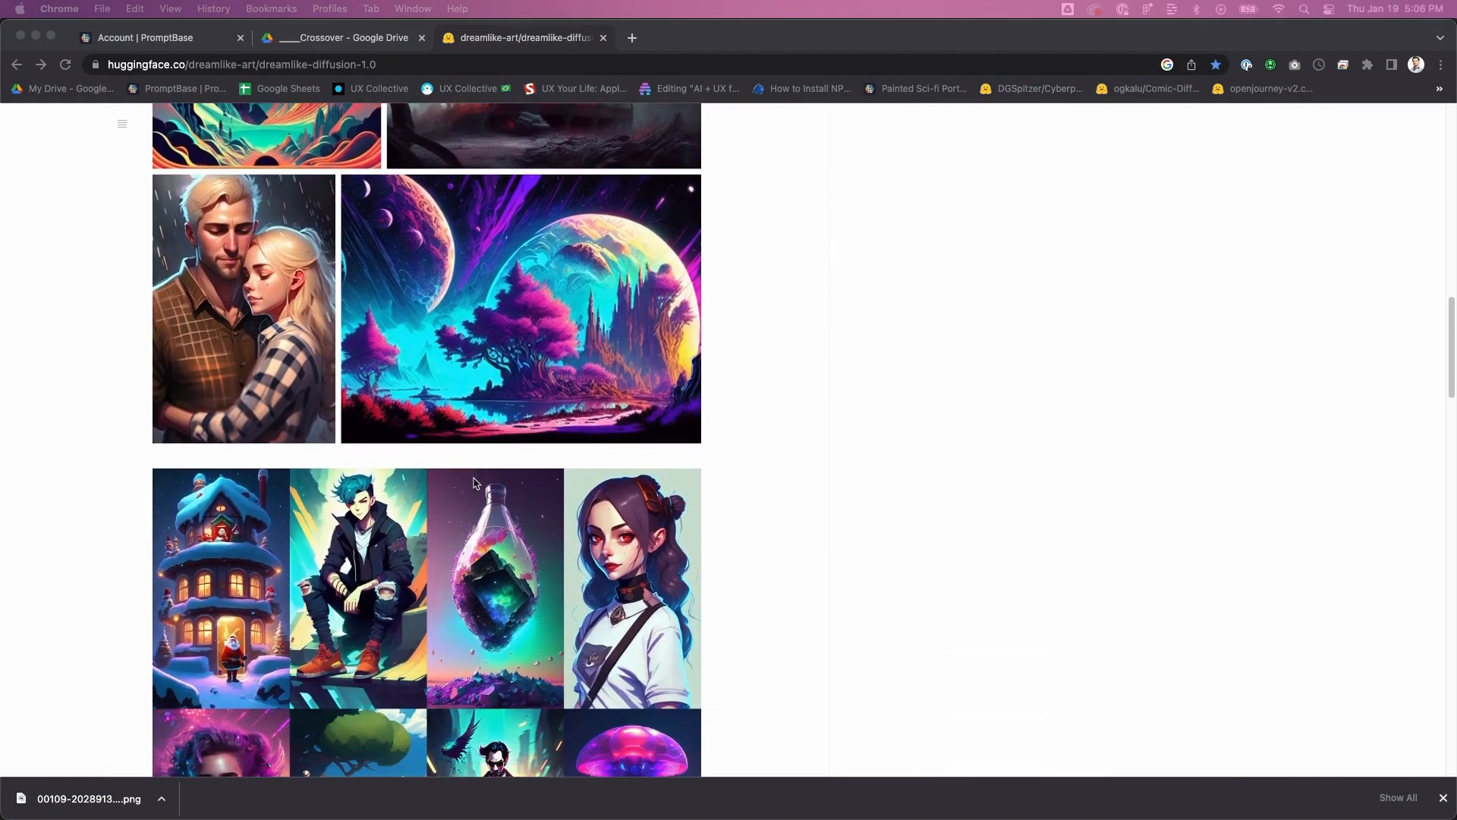
pyautogui.scroll(-10, 475, 484)
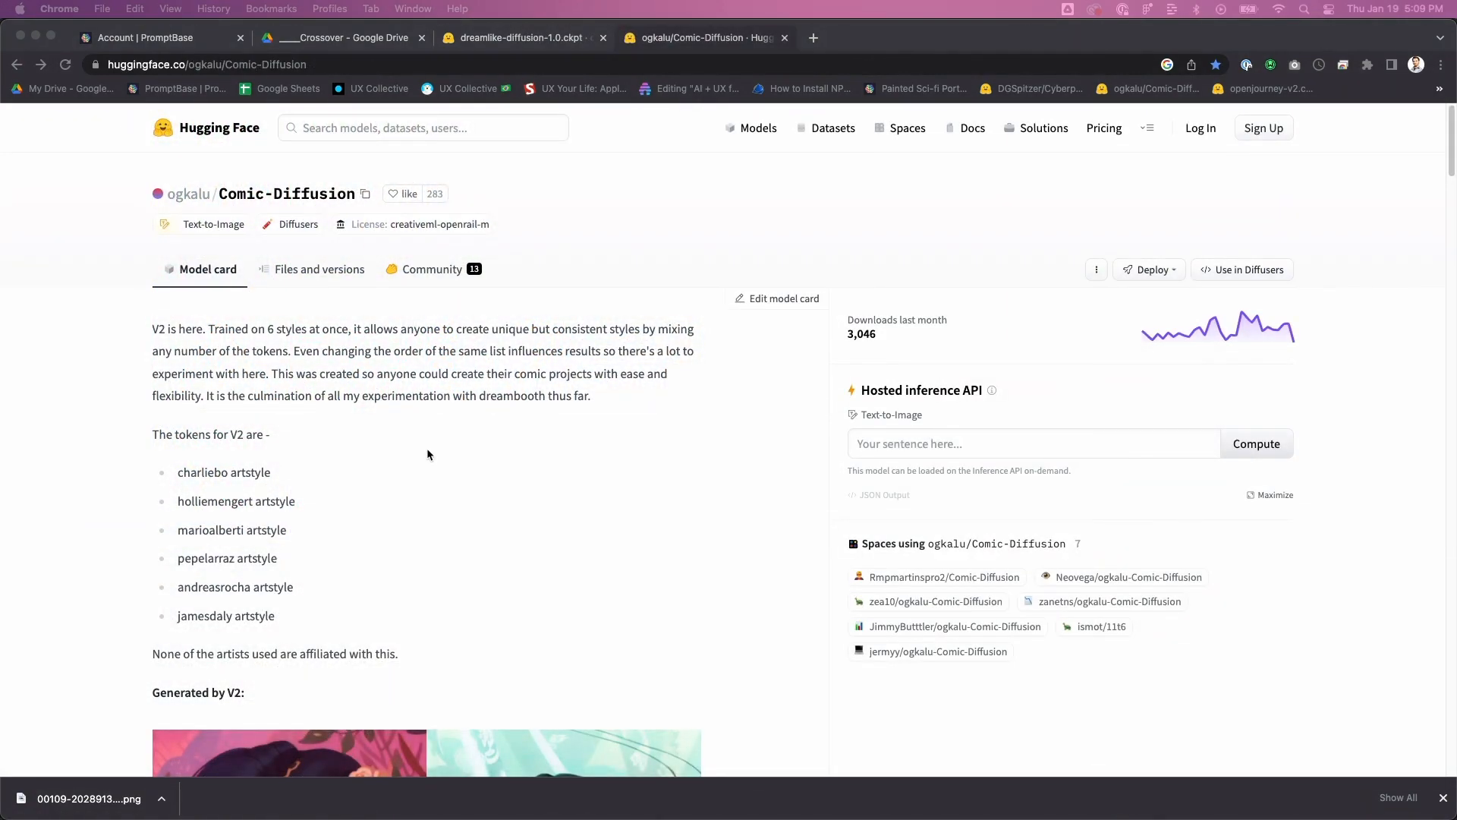
# Step: Examine the Comic-Diffusion model card on Hugging Face, including its style tokens and the V2 and V1 sample images
pyautogui.scroll(-3, 429, 447)
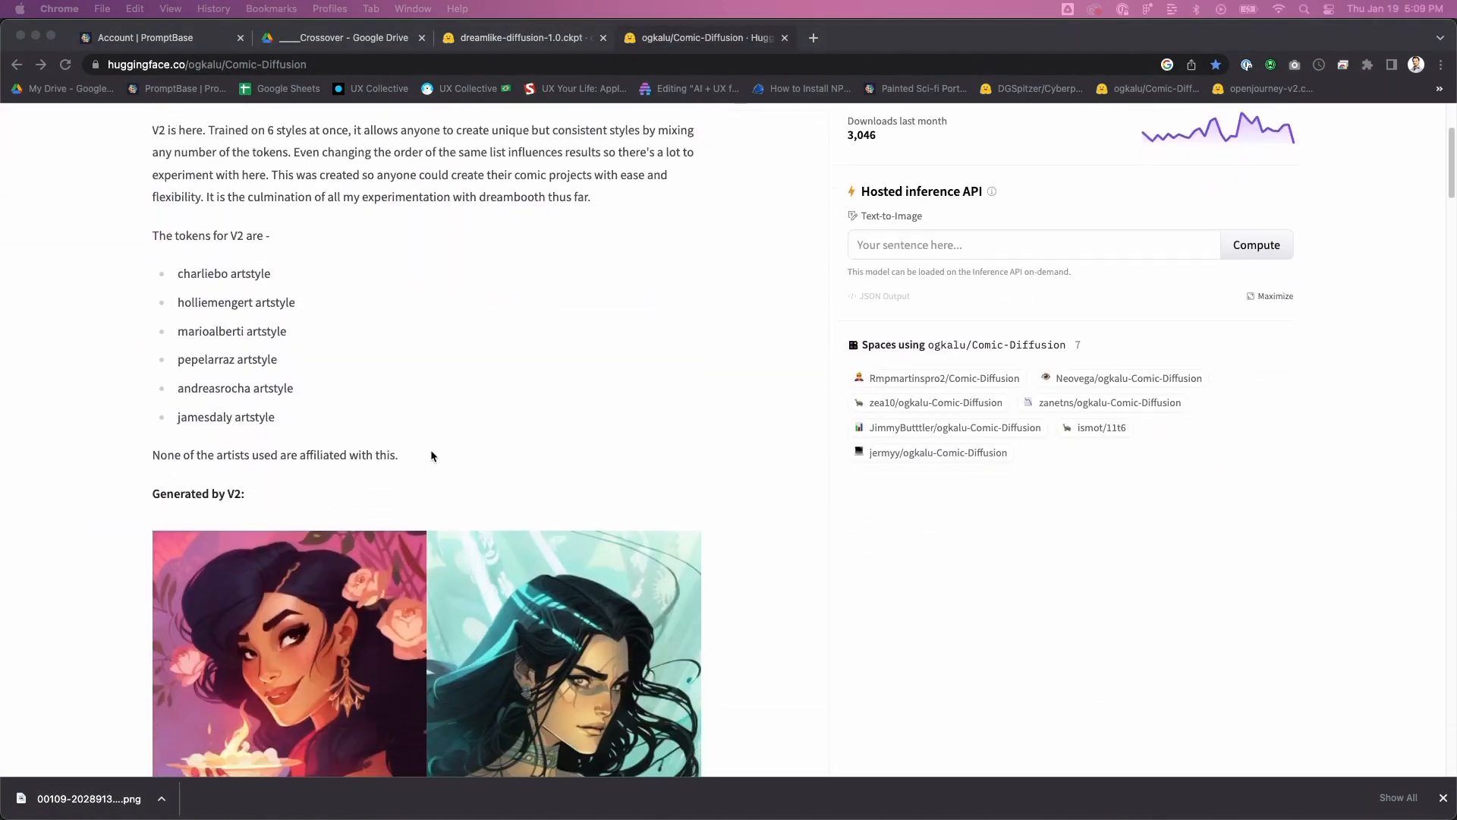
pyautogui.scroll(-7, 432, 455)
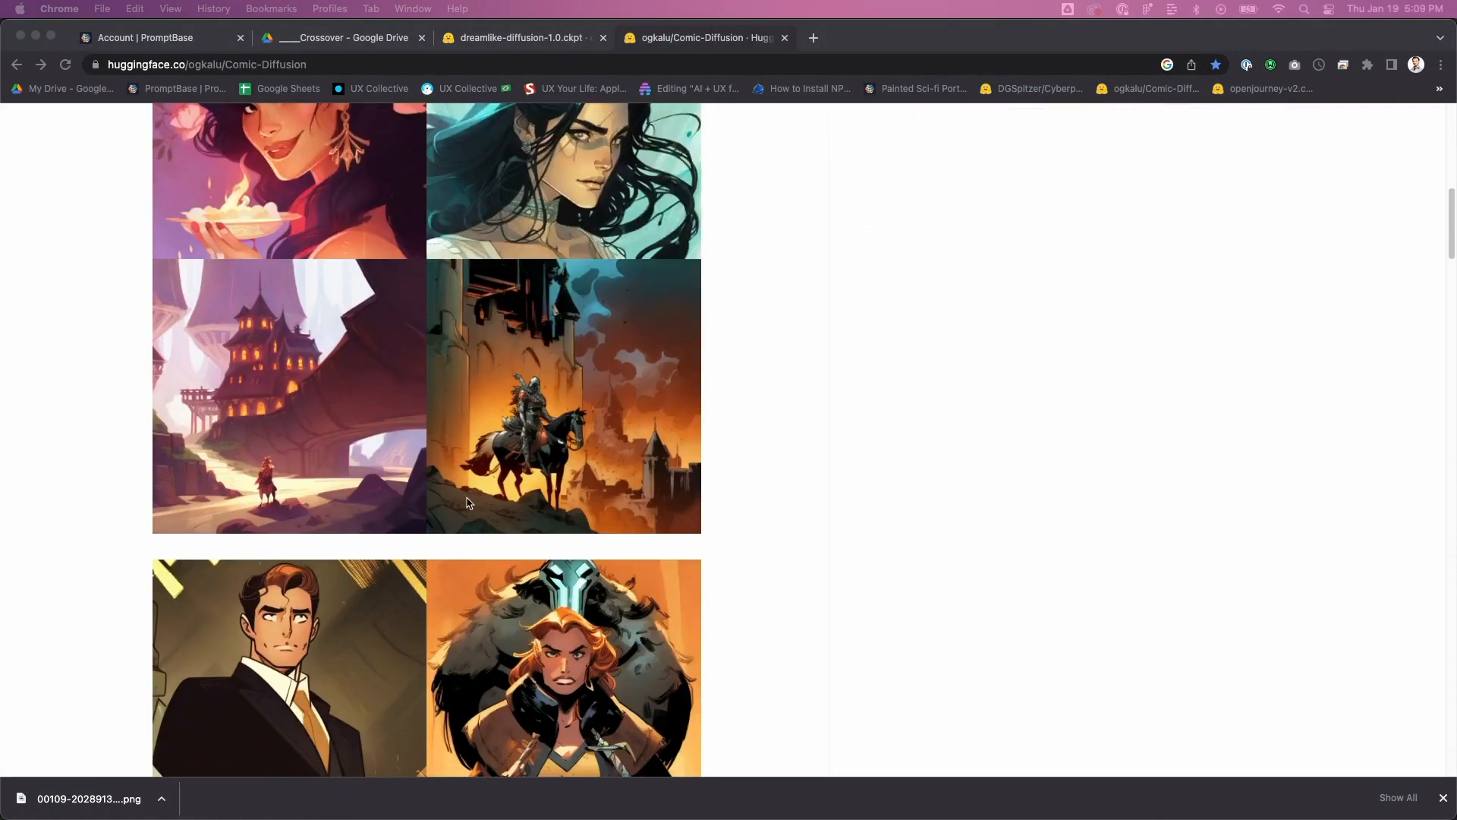
pyautogui.scroll(-15, 469, 503)
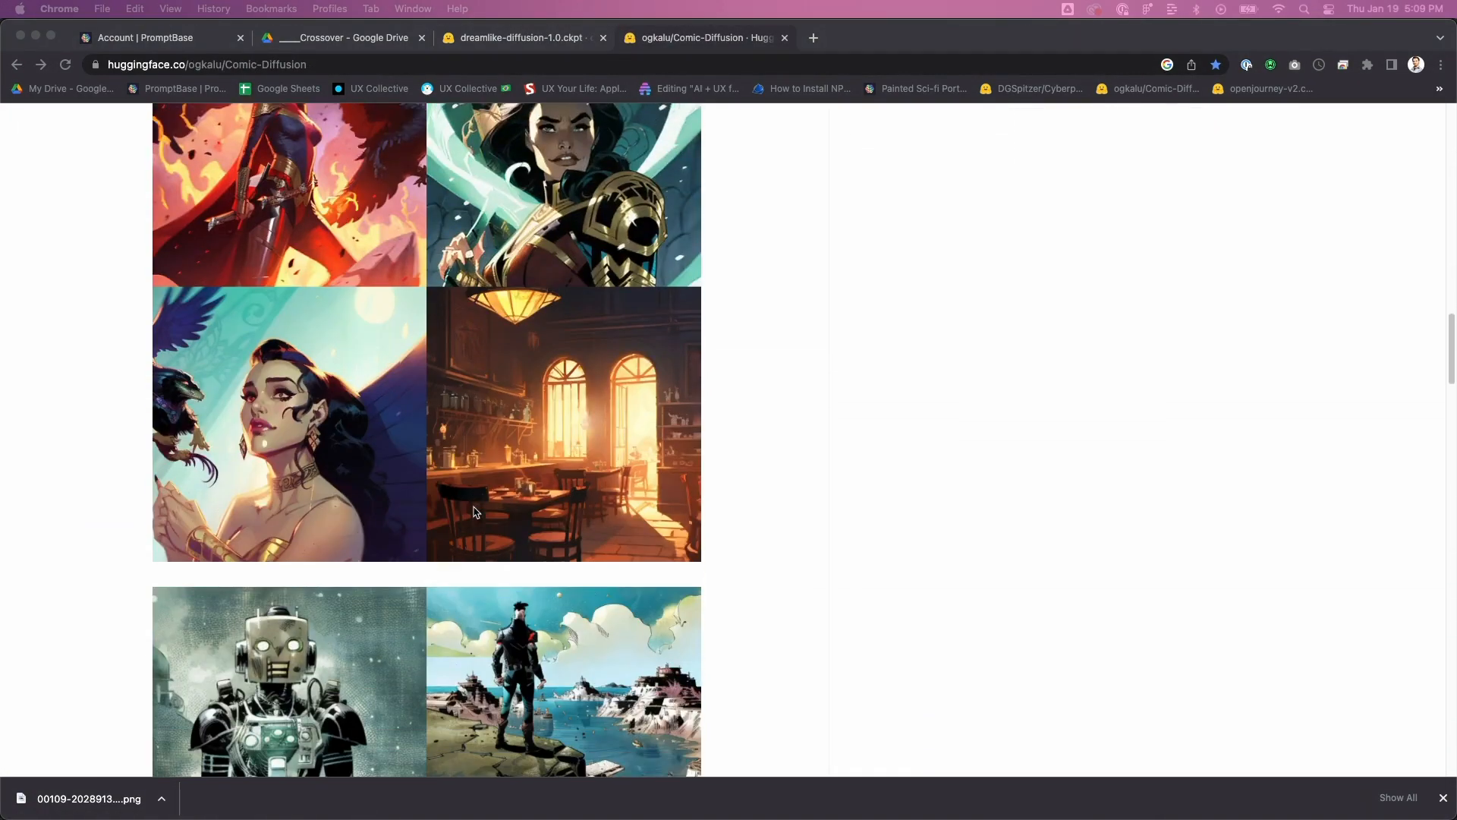
pyautogui.scroll(-14, 476, 511)
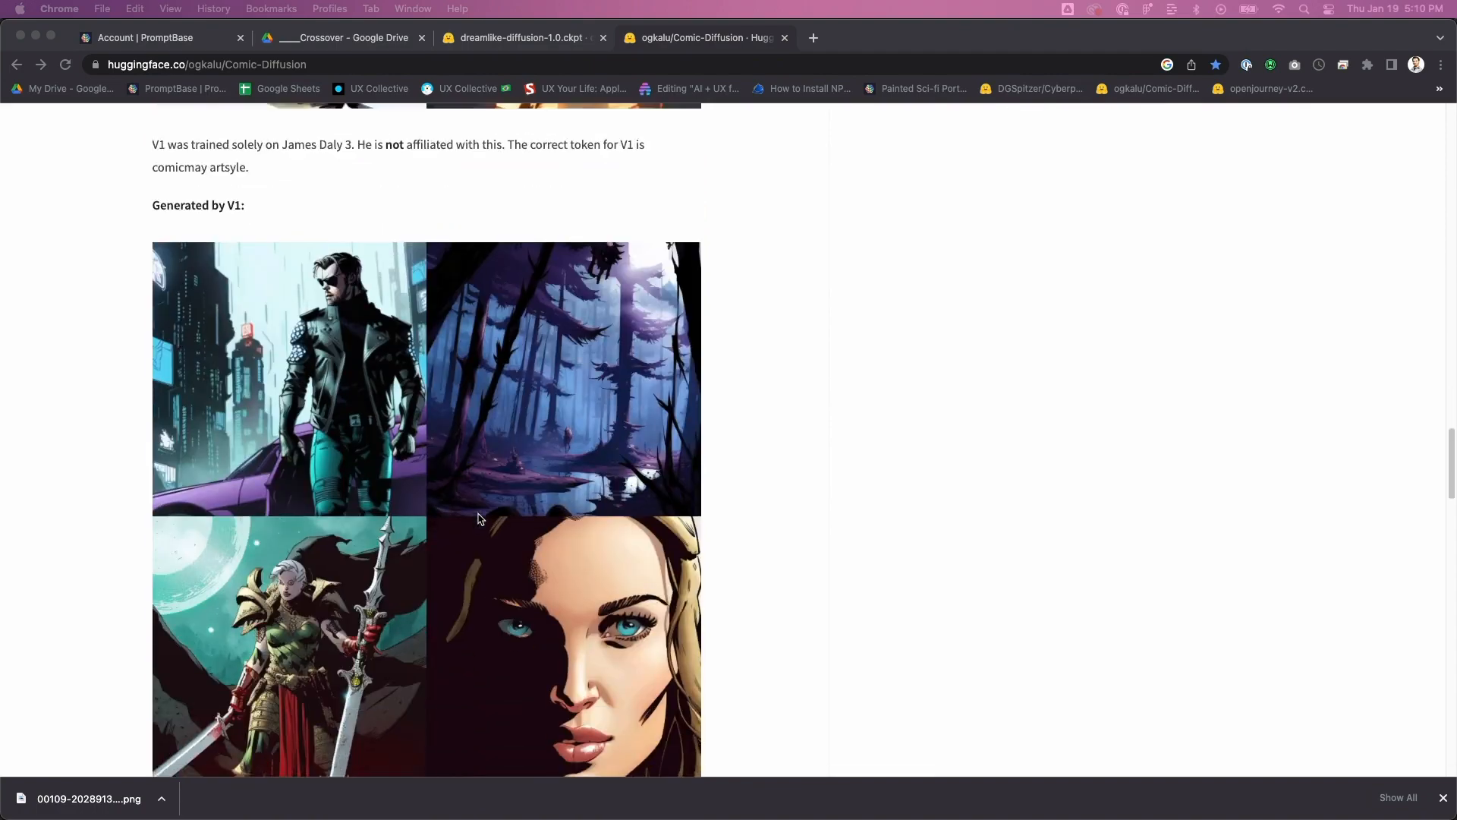
pyautogui.scroll(-10, 478, 518)
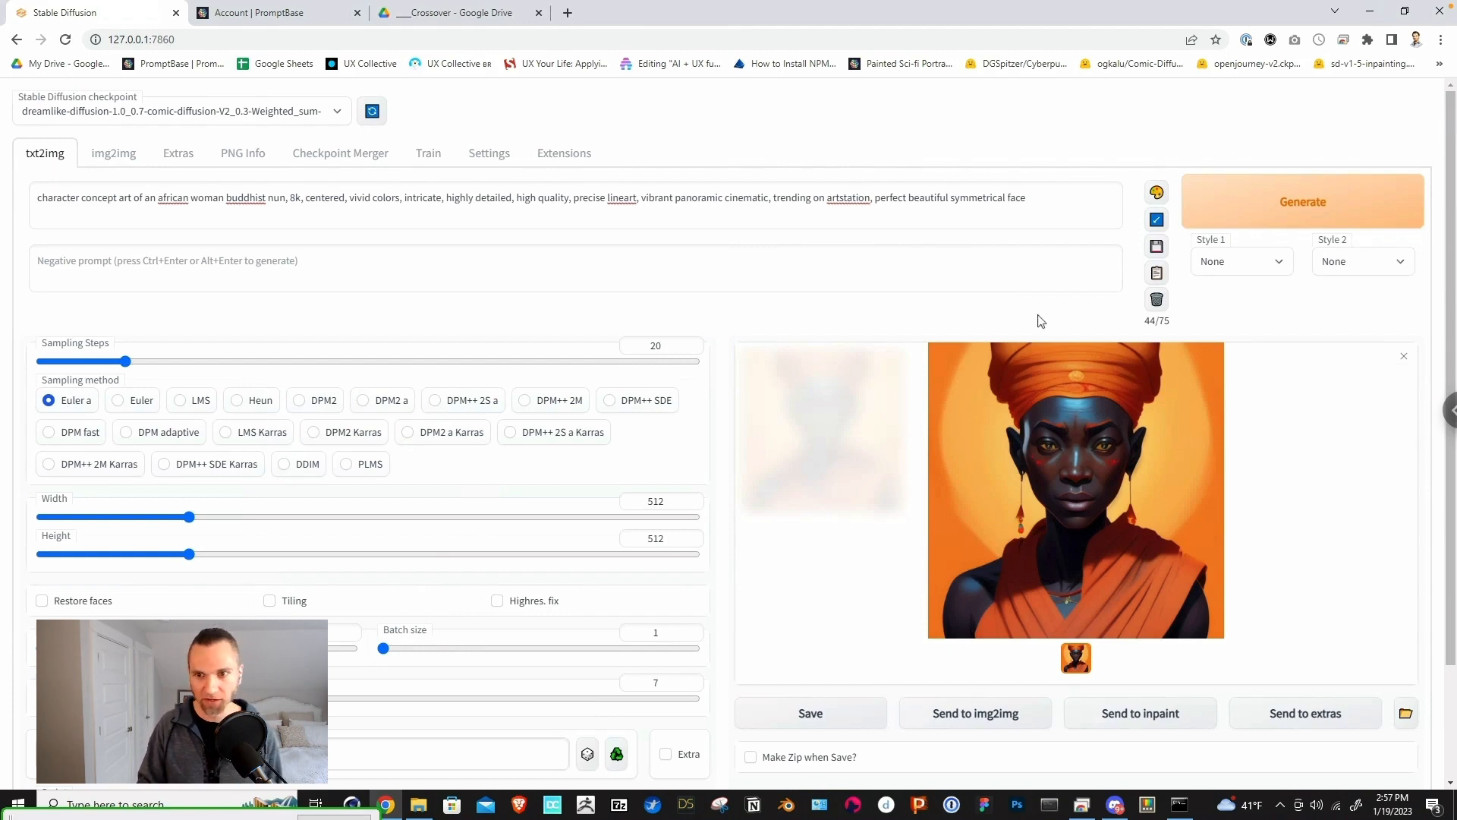
# Step: In Stable Diffusion, regenerate the nun portrait, and generate again with "martial arts pose," added after "nun," in the prompt
pyautogui.click(1291, 202)
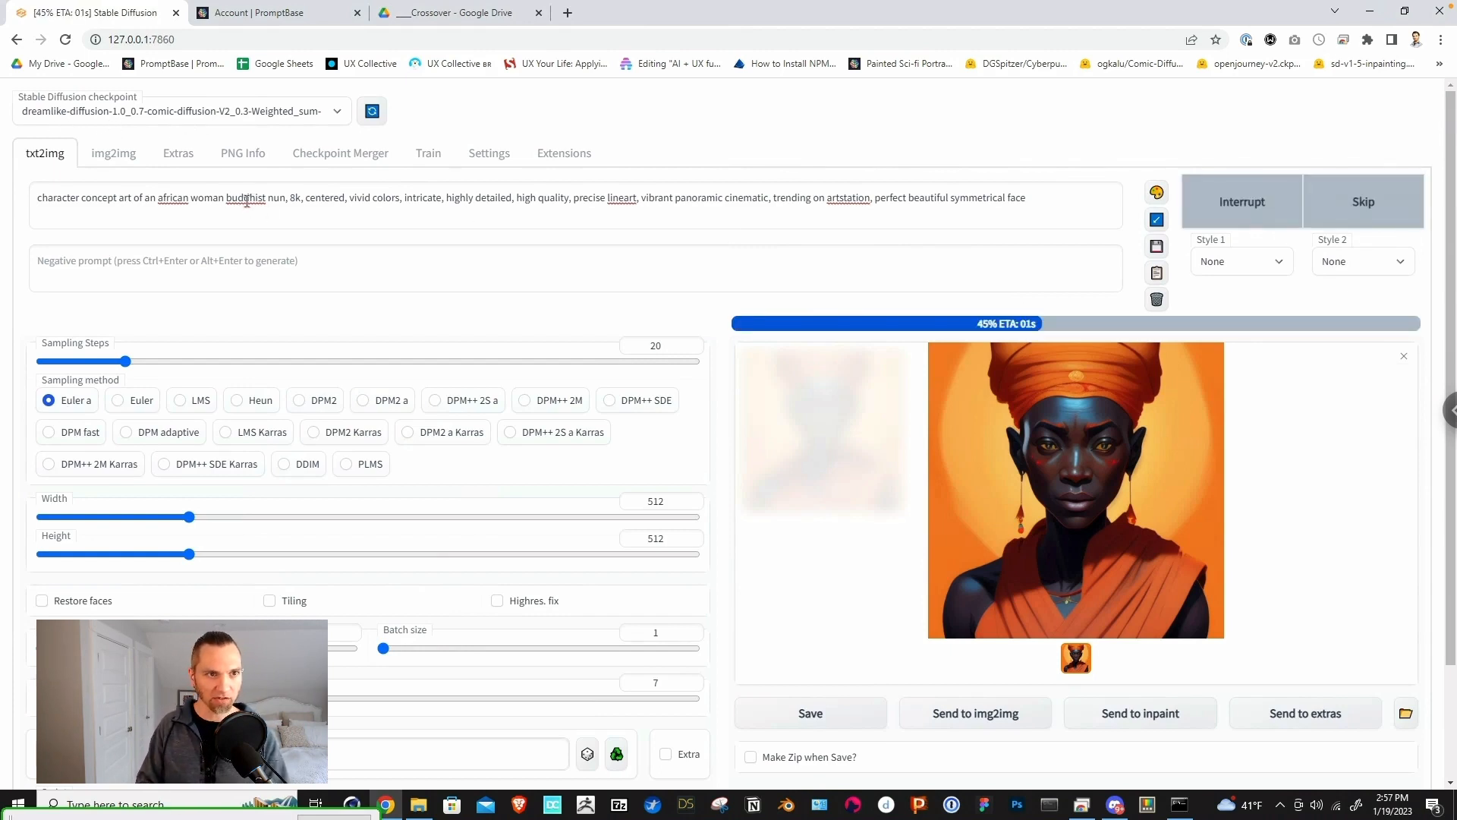
pyautogui.click(286, 199)
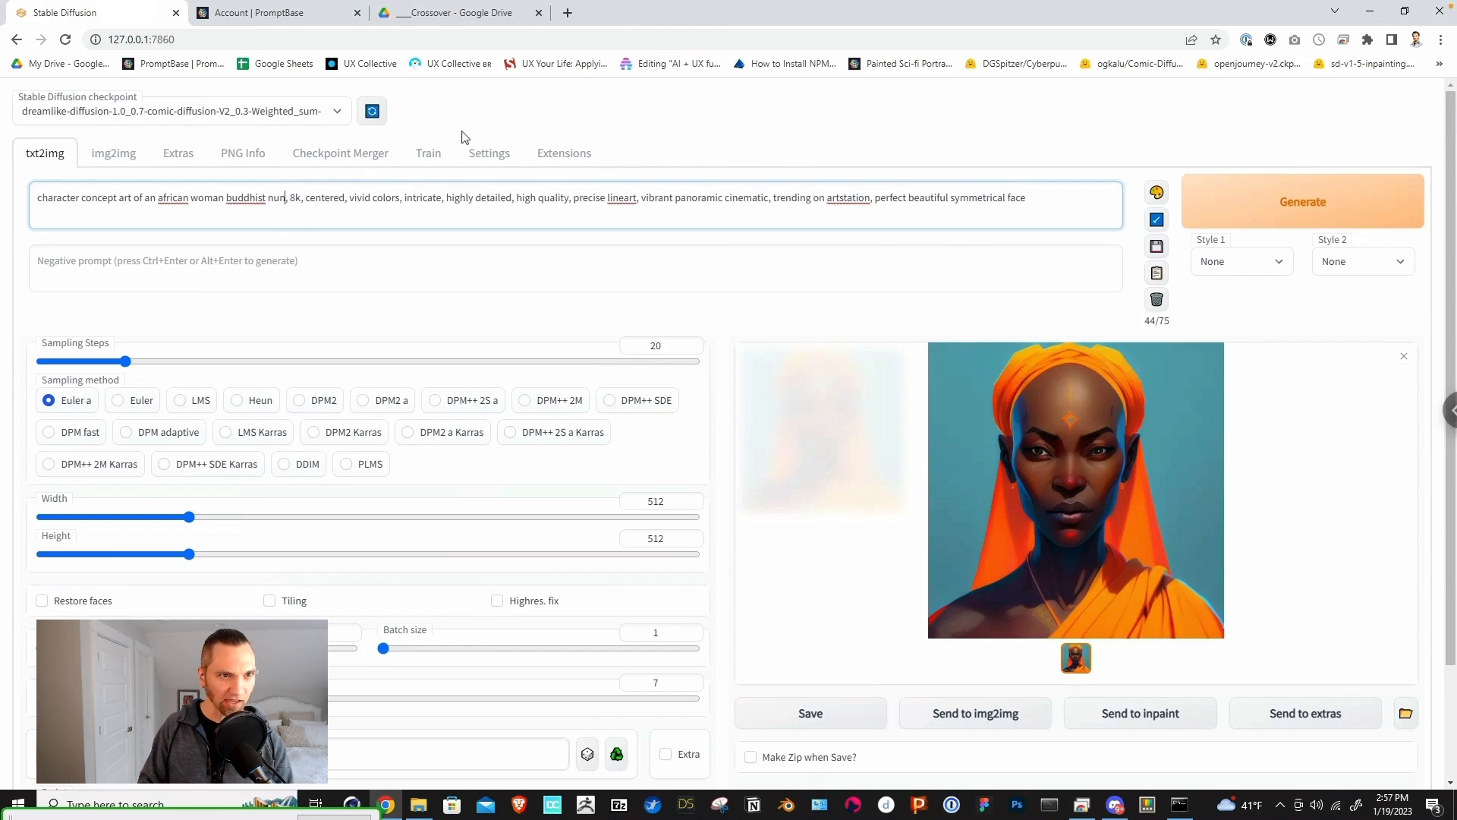
pyautogui.write('martial art')
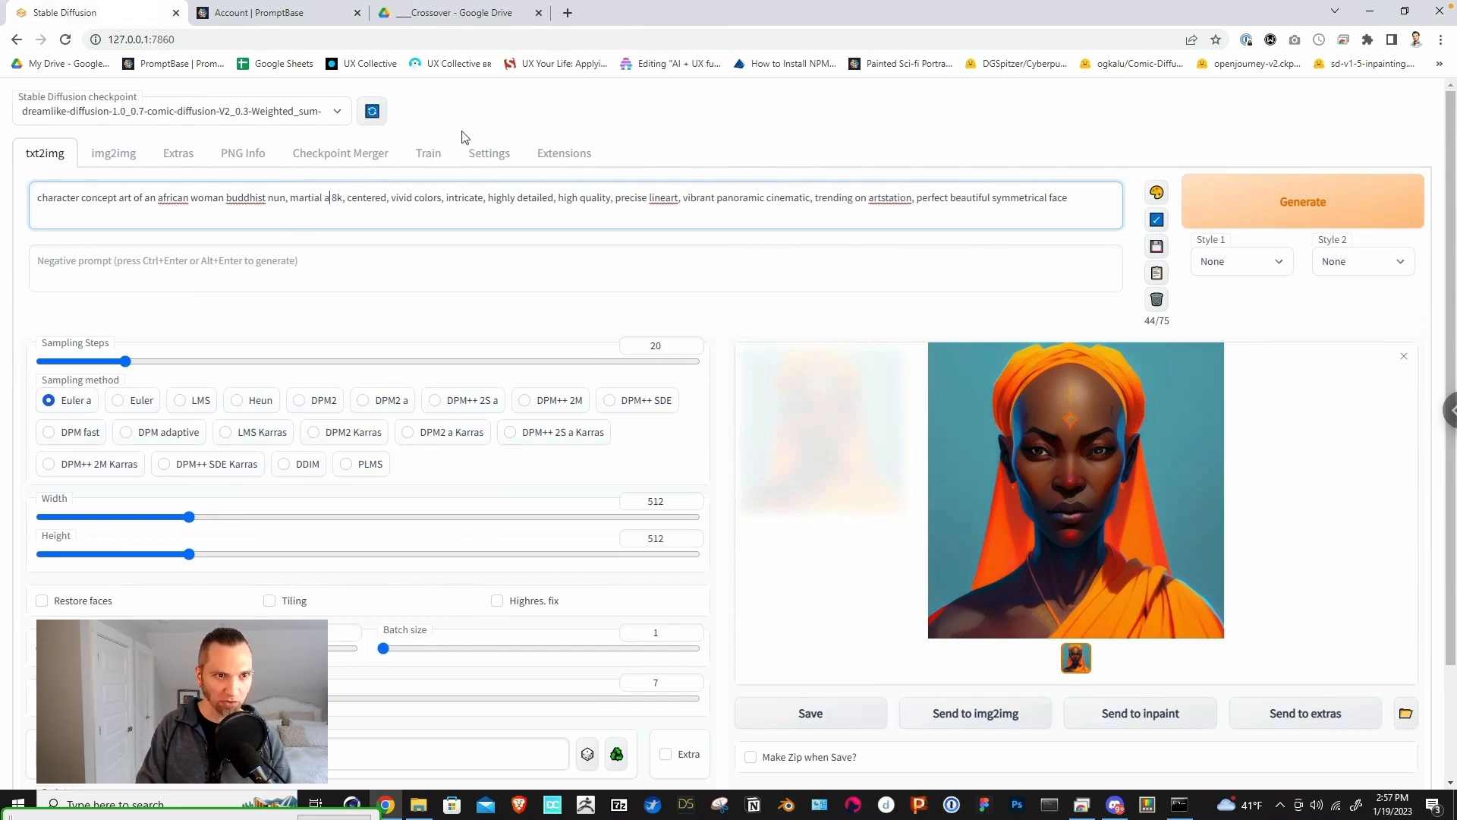
pyautogui.write('s pose ')
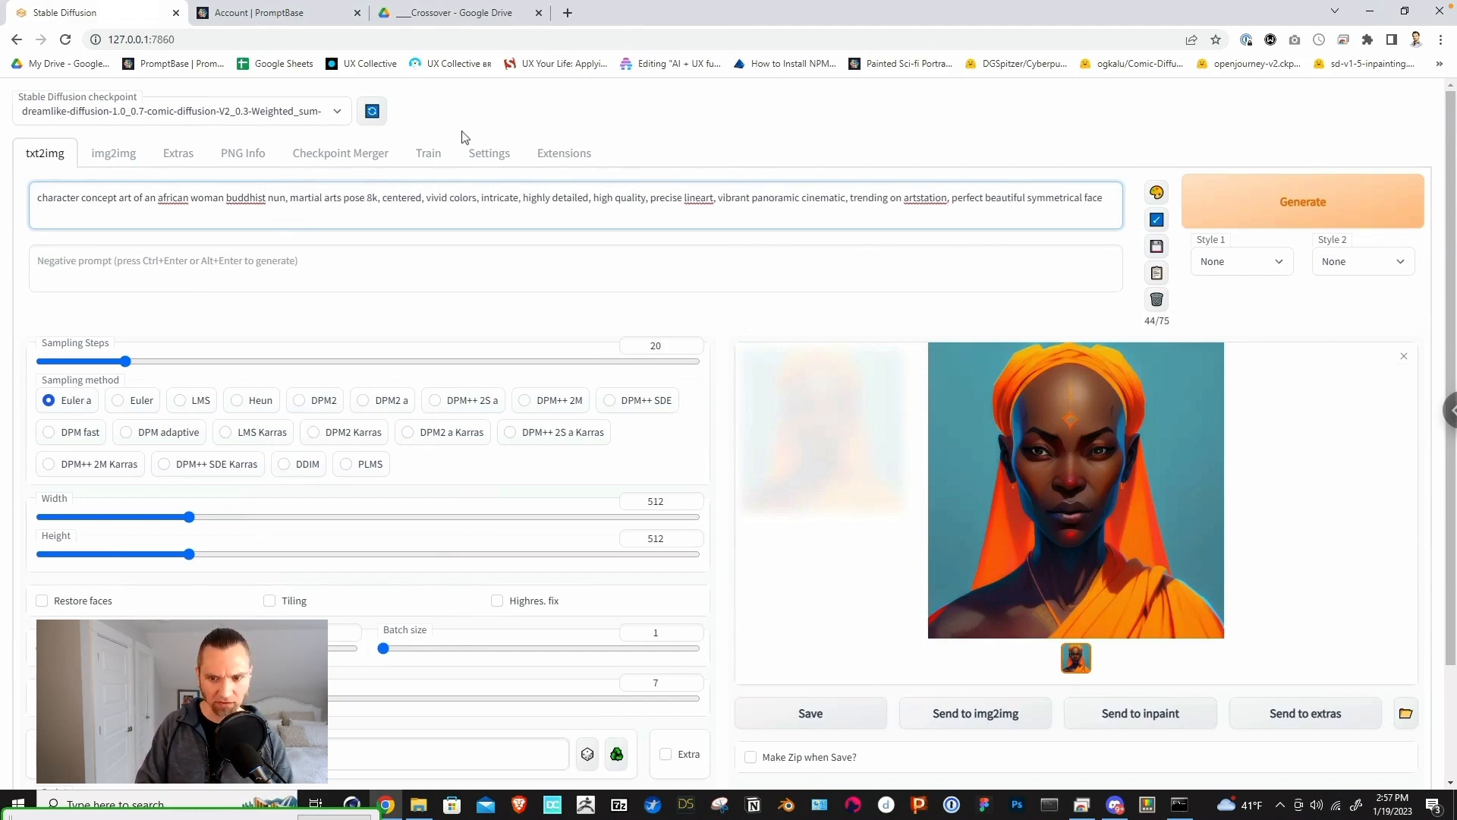
pyautogui.write(',')
pyautogui.click(1285, 210)
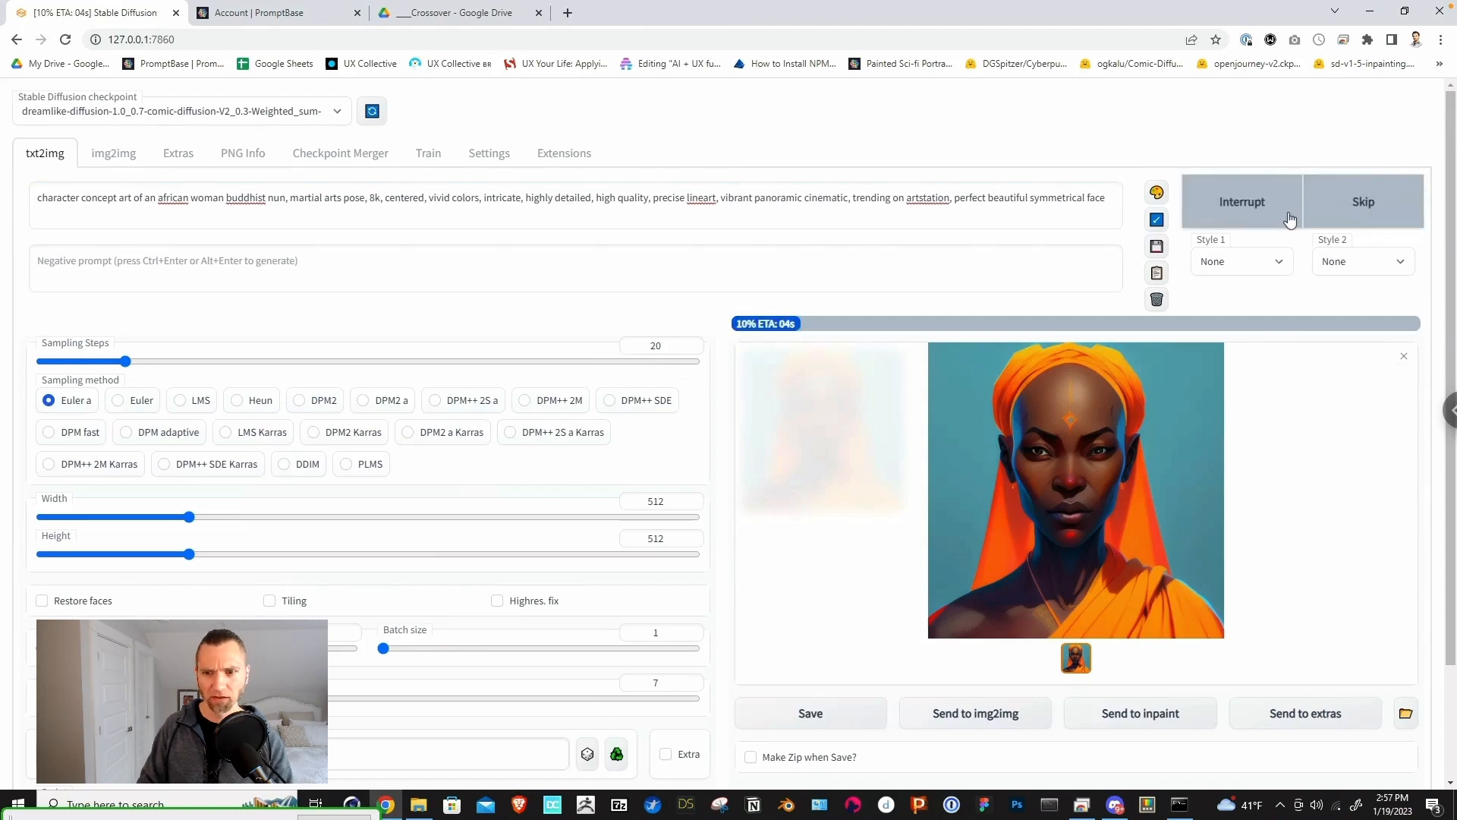
pyautogui.click(1278, 220)
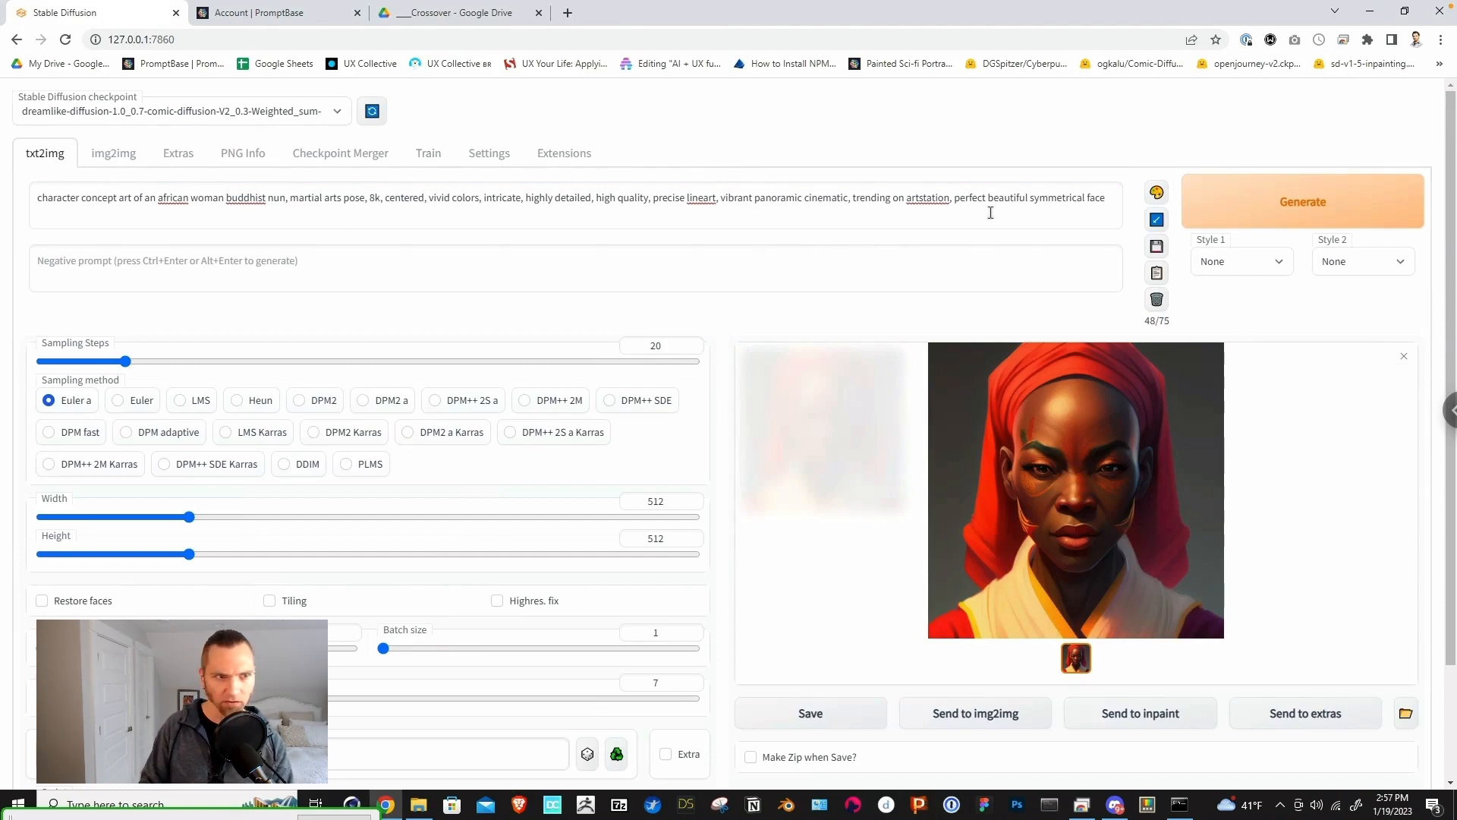
# Step: Reword the prompt to "nun in a fighting martial arts pose" and generate a new image
pyautogui.click(365, 189)
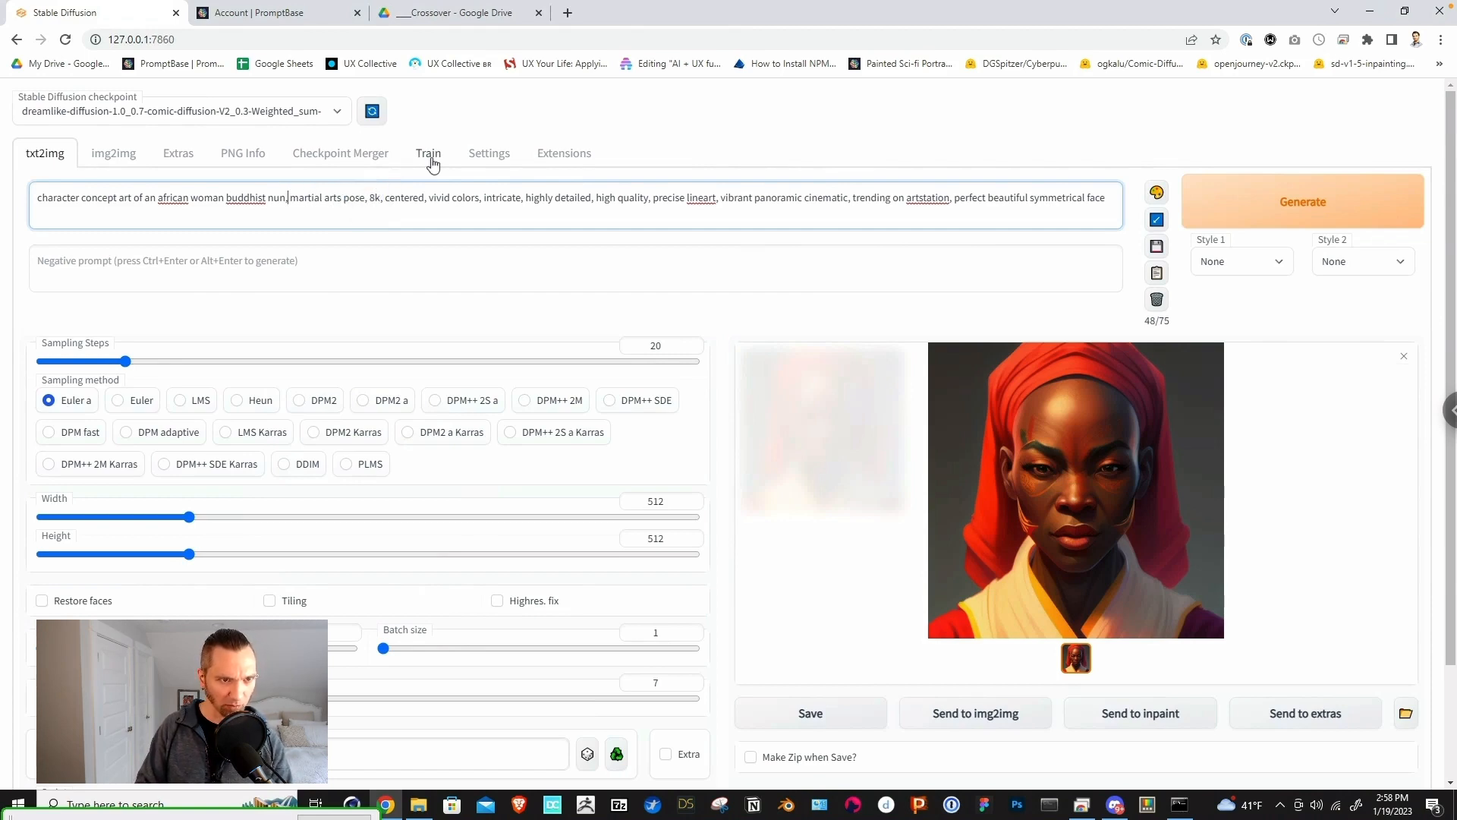
pyautogui.press('BackSpace')
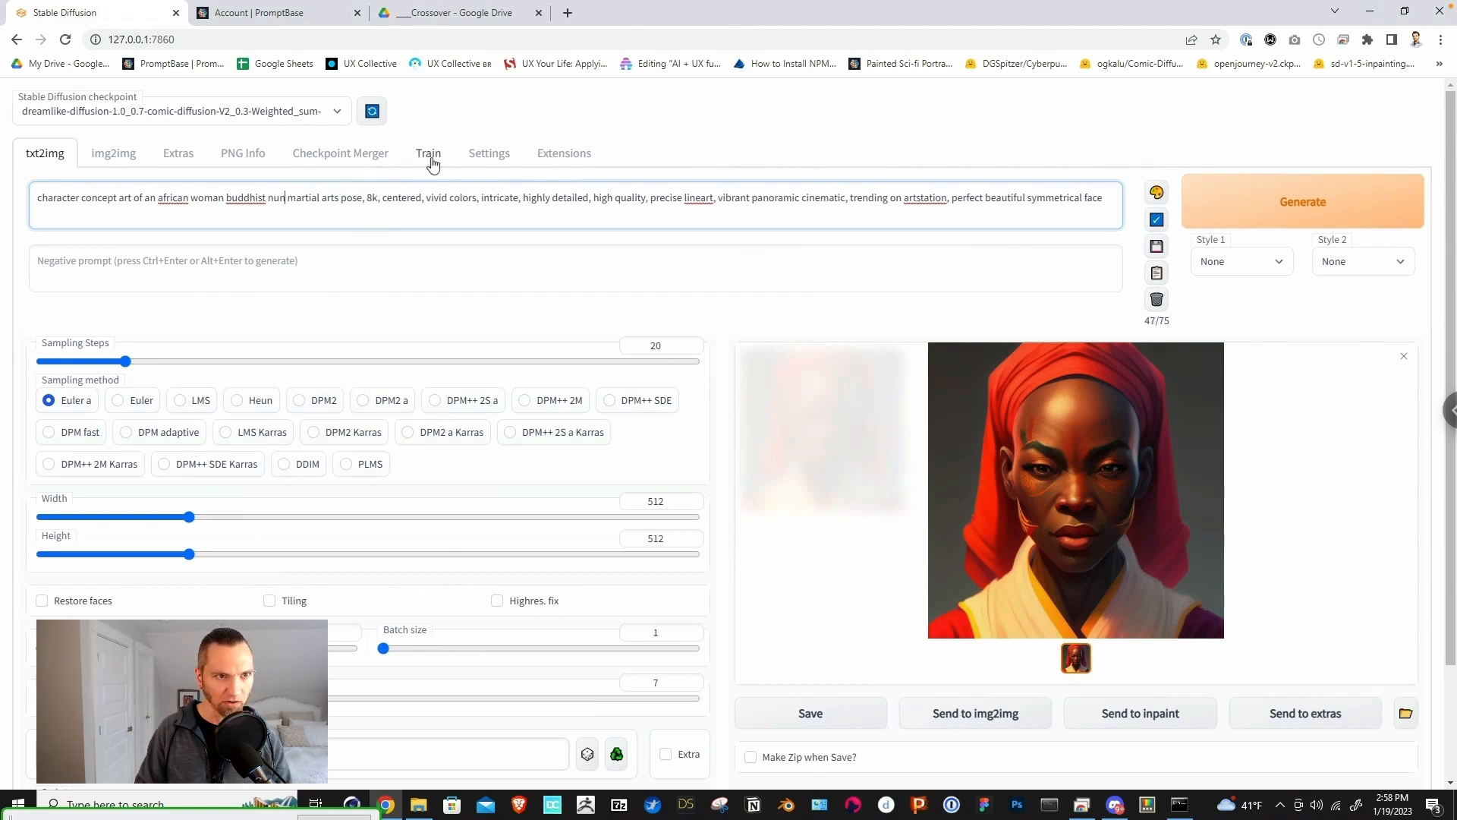
pyautogui.write('in a f')
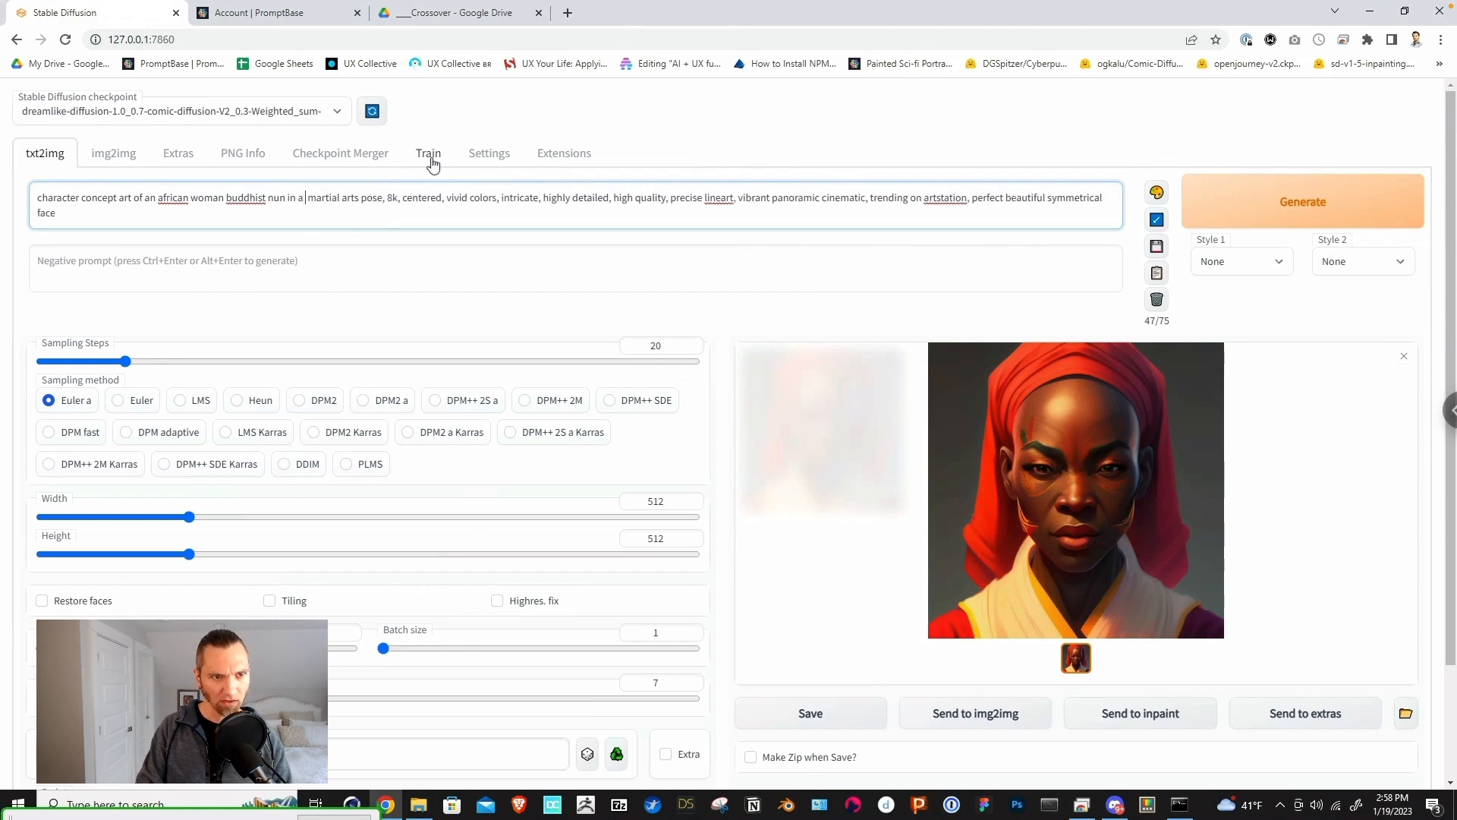
pyautogui.write('ighting')
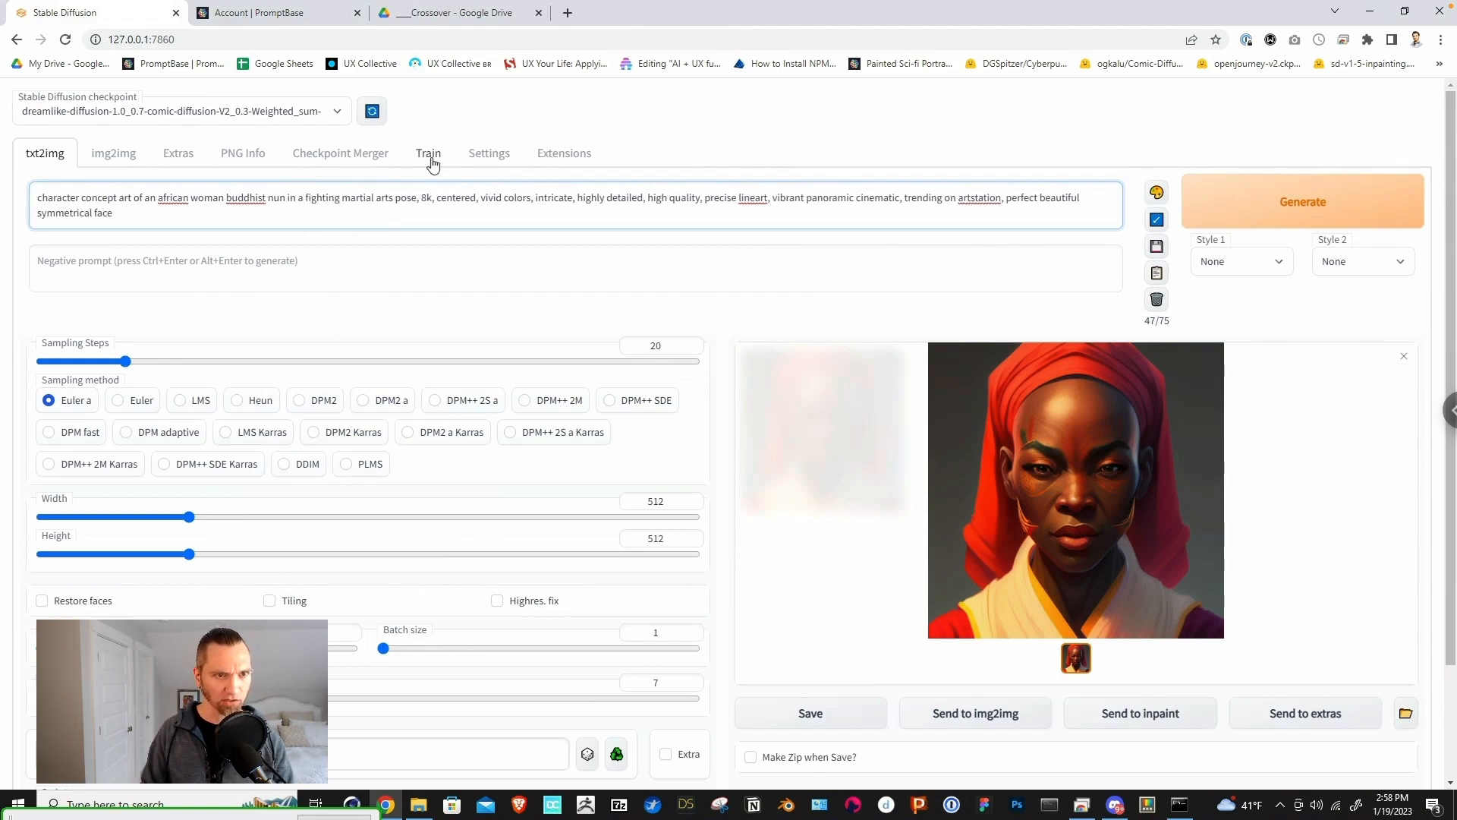
pyautogui.click(1294, 209)
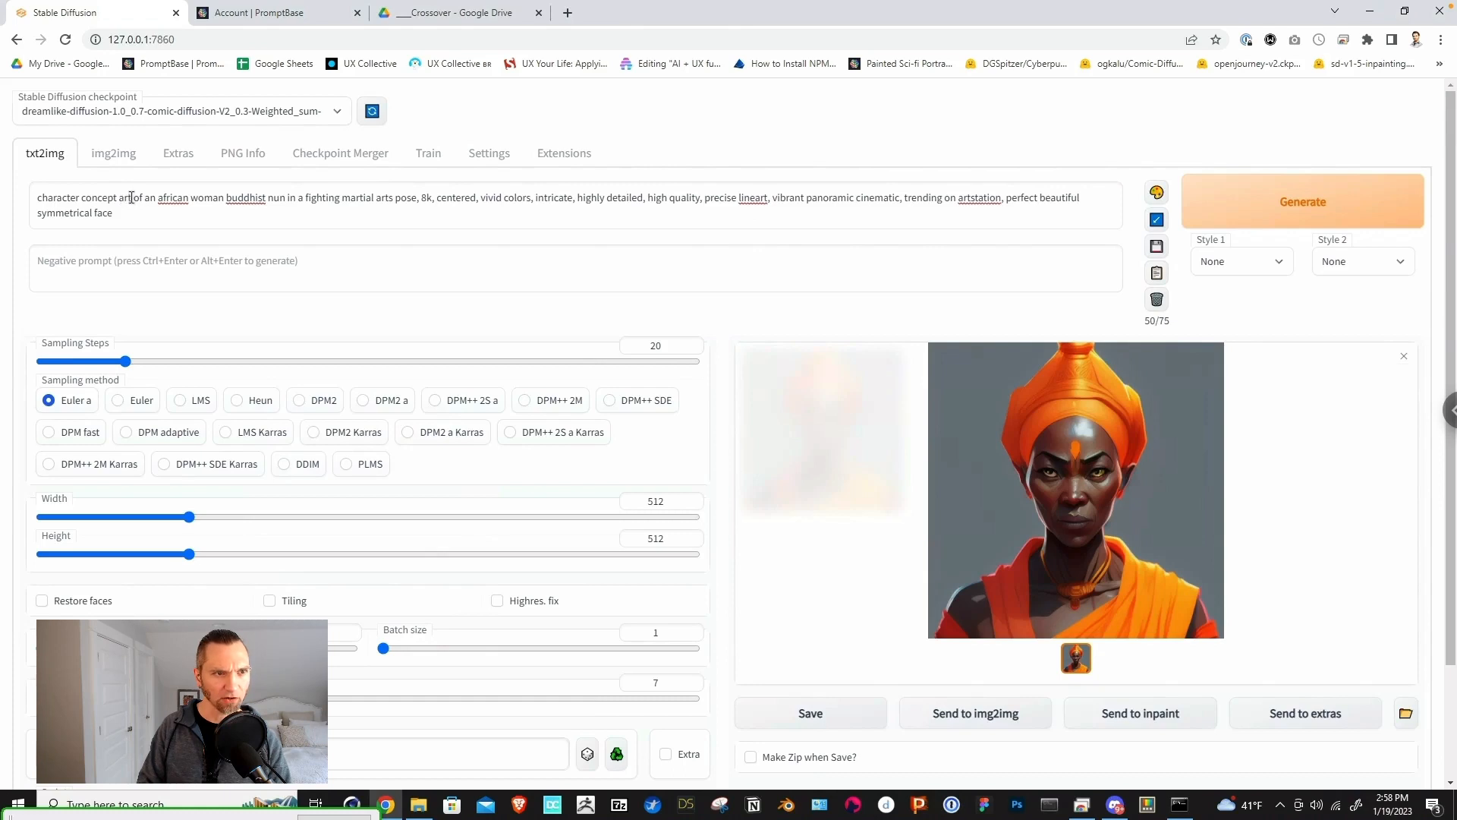
# Step: Replace "concept art" with "action pose" at the start of the prompt
pyautogui.moveTo(131, 197); pyautogui.dragTo(36, 197)
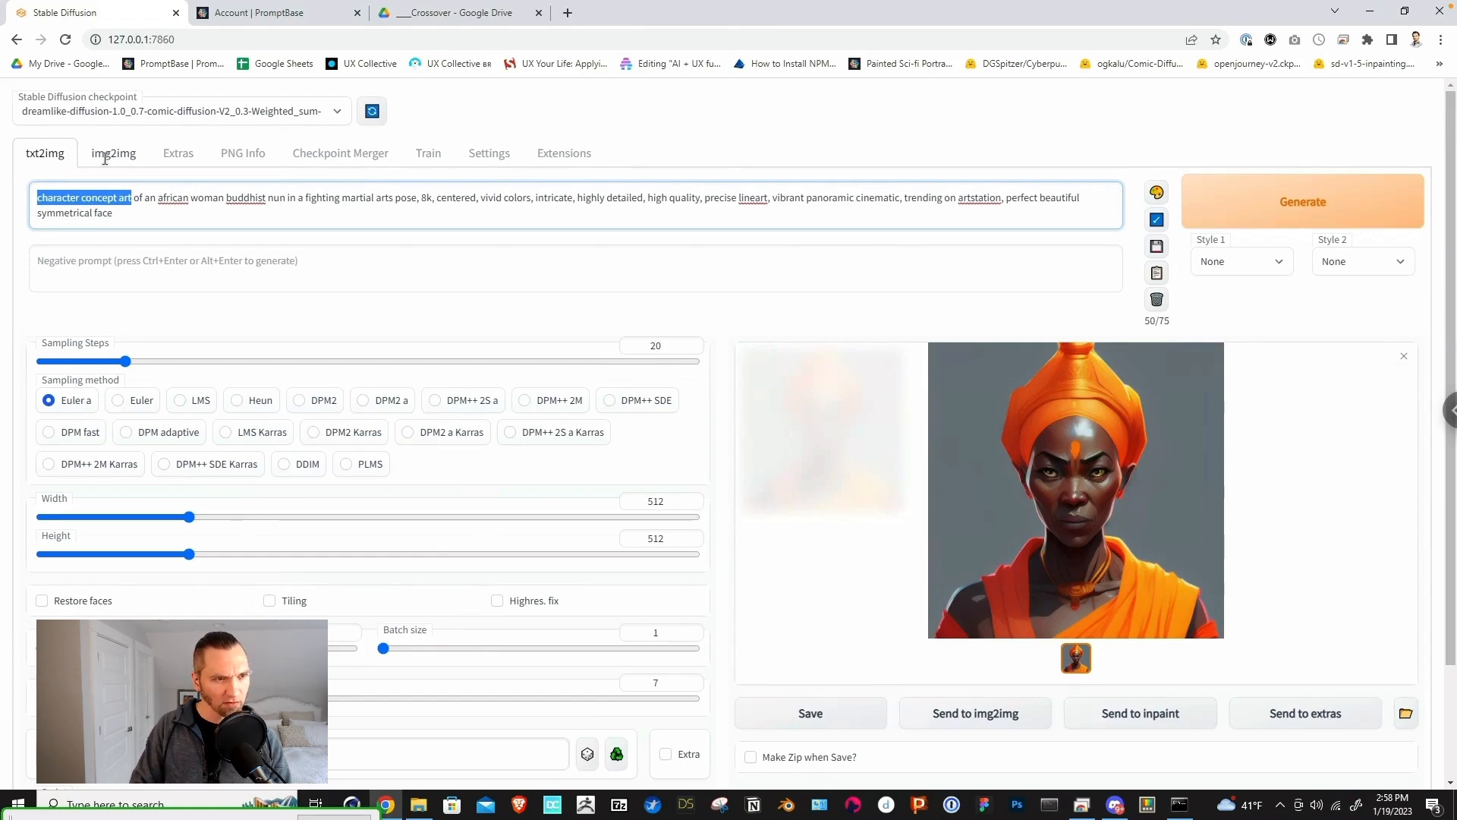
pyautogui.press('Right')
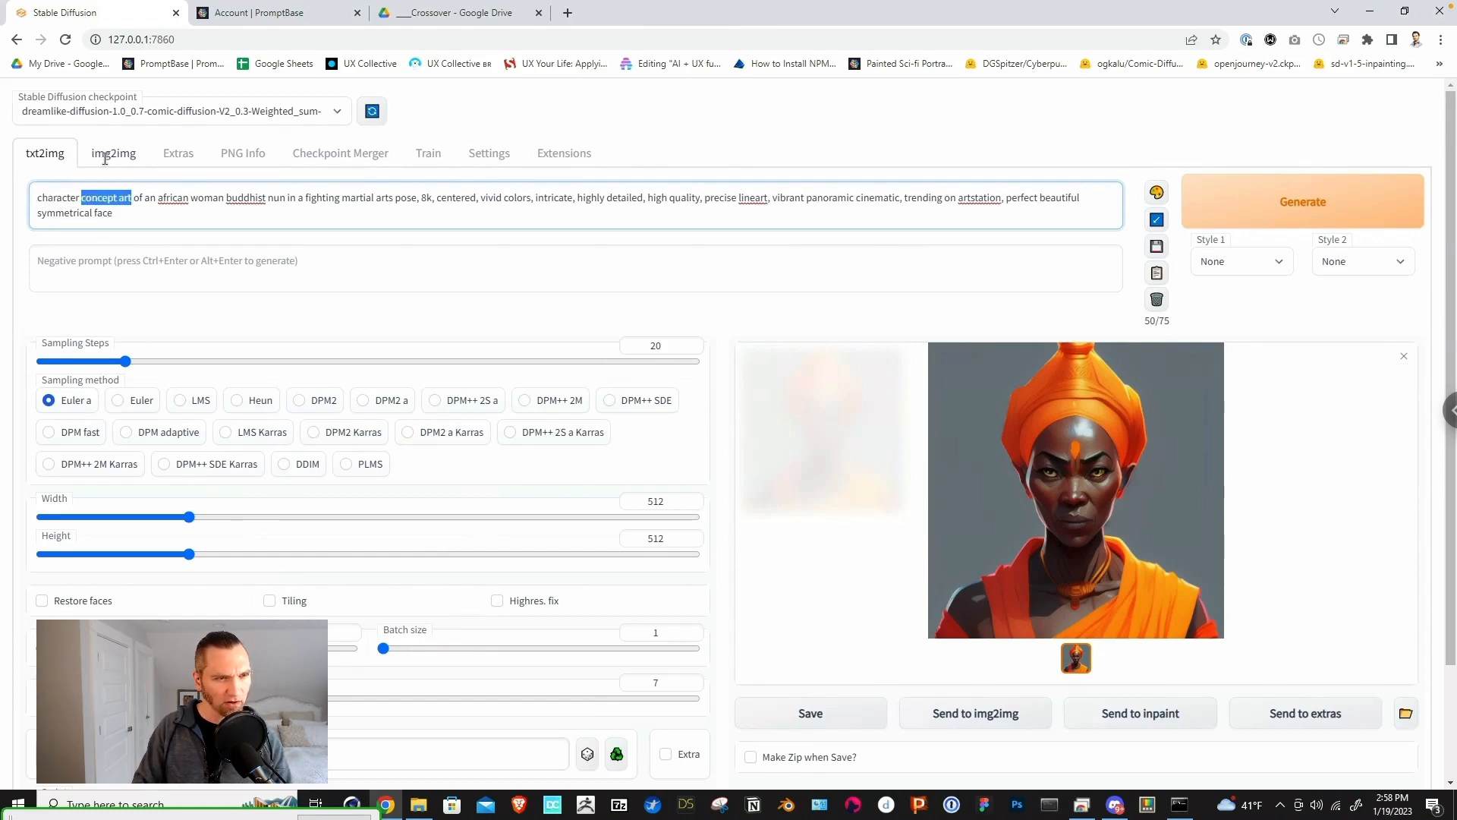
pyautogui.write('action po')
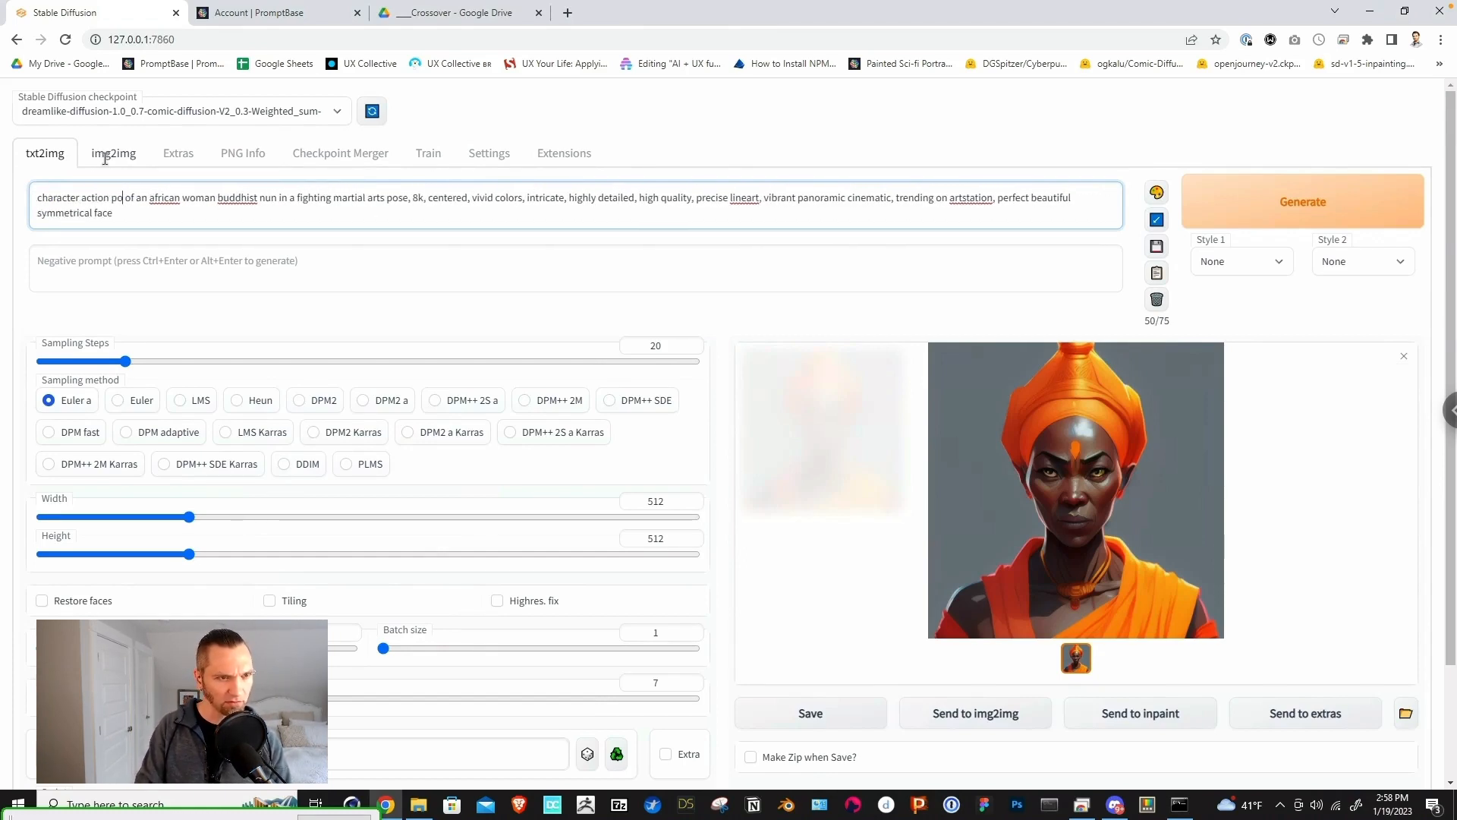
pyautogui.write('se')
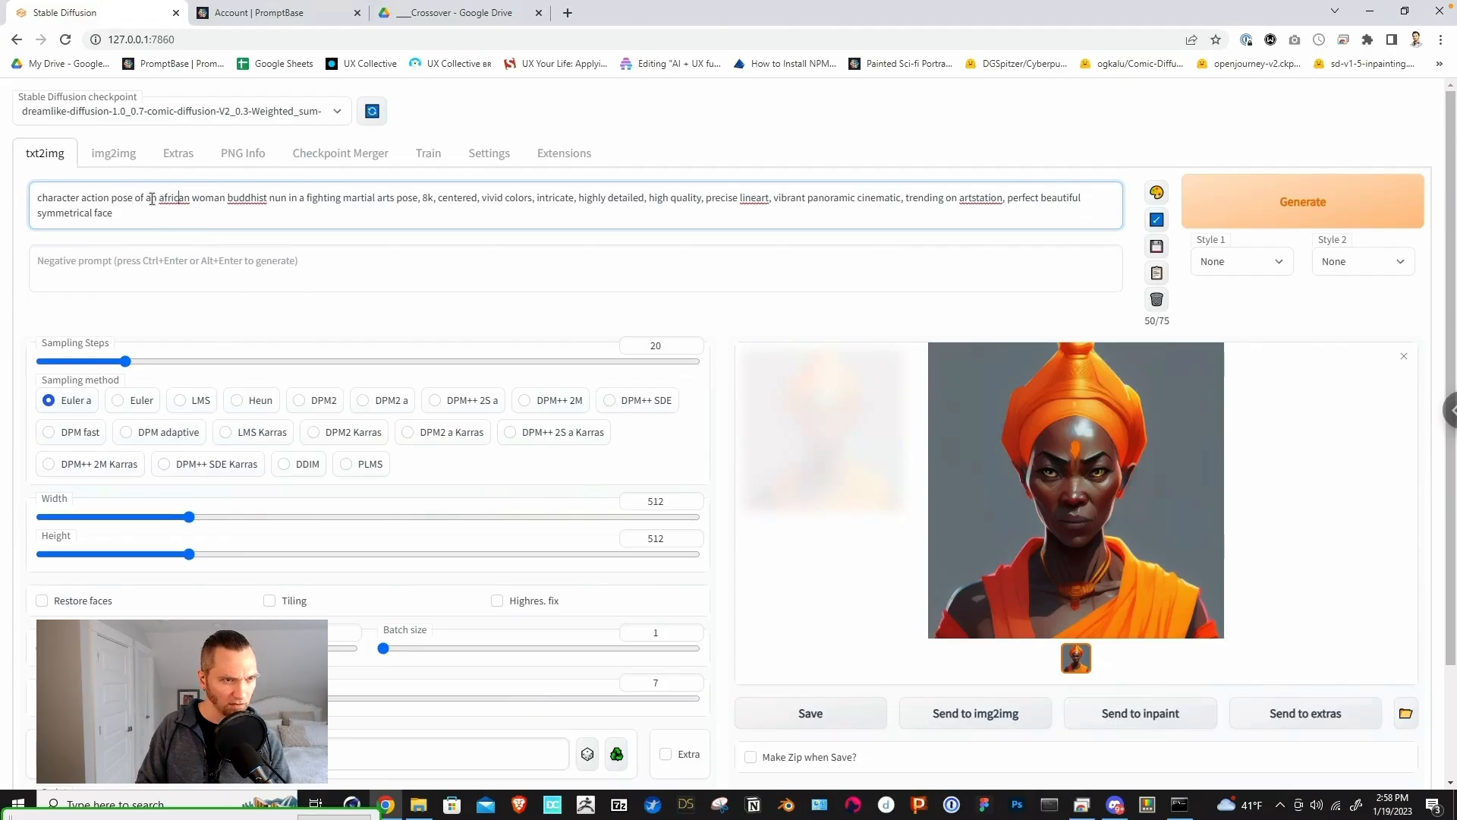
# Step: Change "an african woman" to "a bald woman" in the prompt
pyautogui.doubleClick(177, 198)
pyautogui.press('BackSpace')
pyautogui.press('BackSpace')
pyautogui.press('BackSpace')
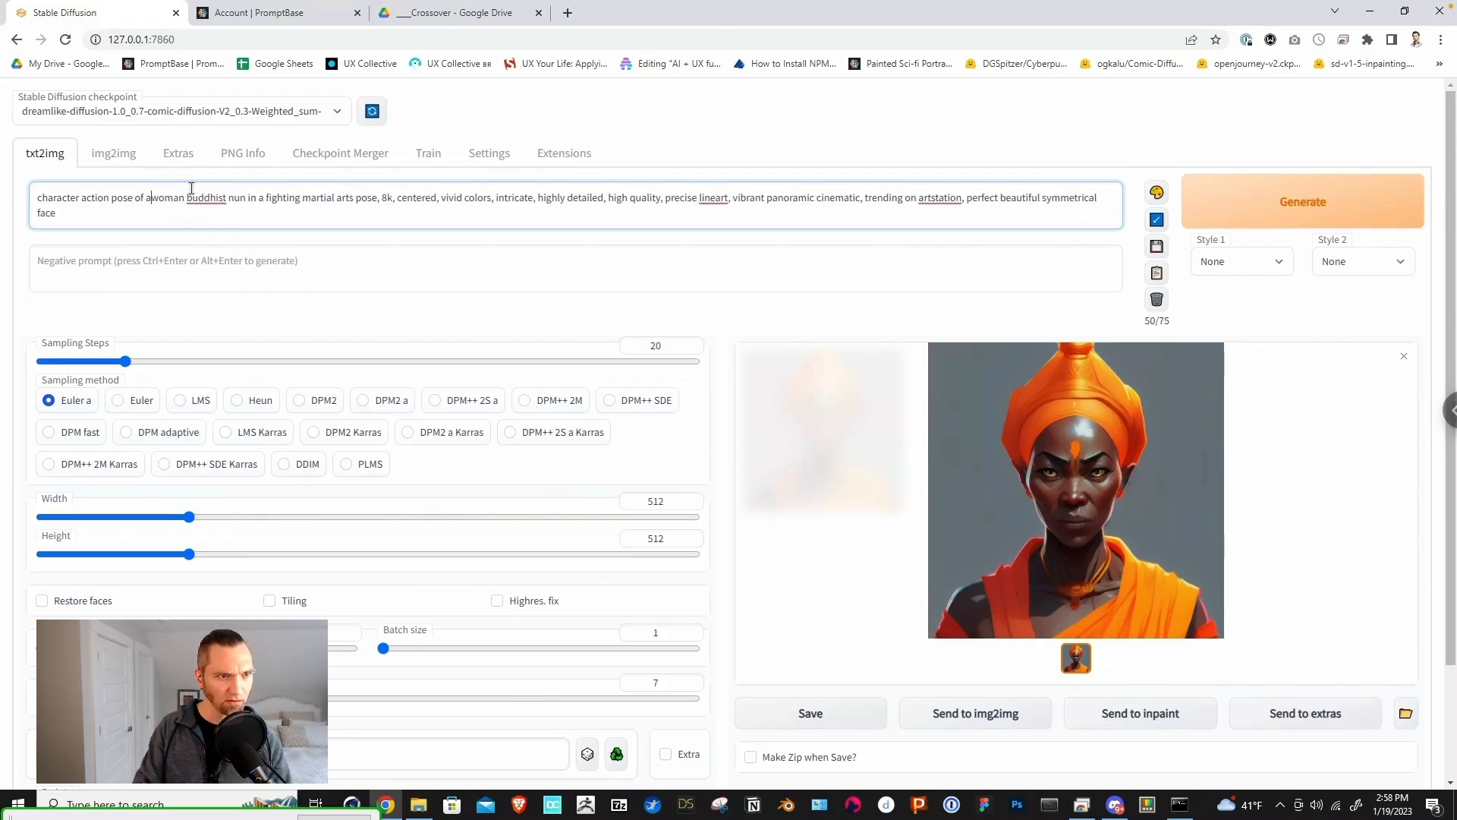
pyautogui.write('bald')
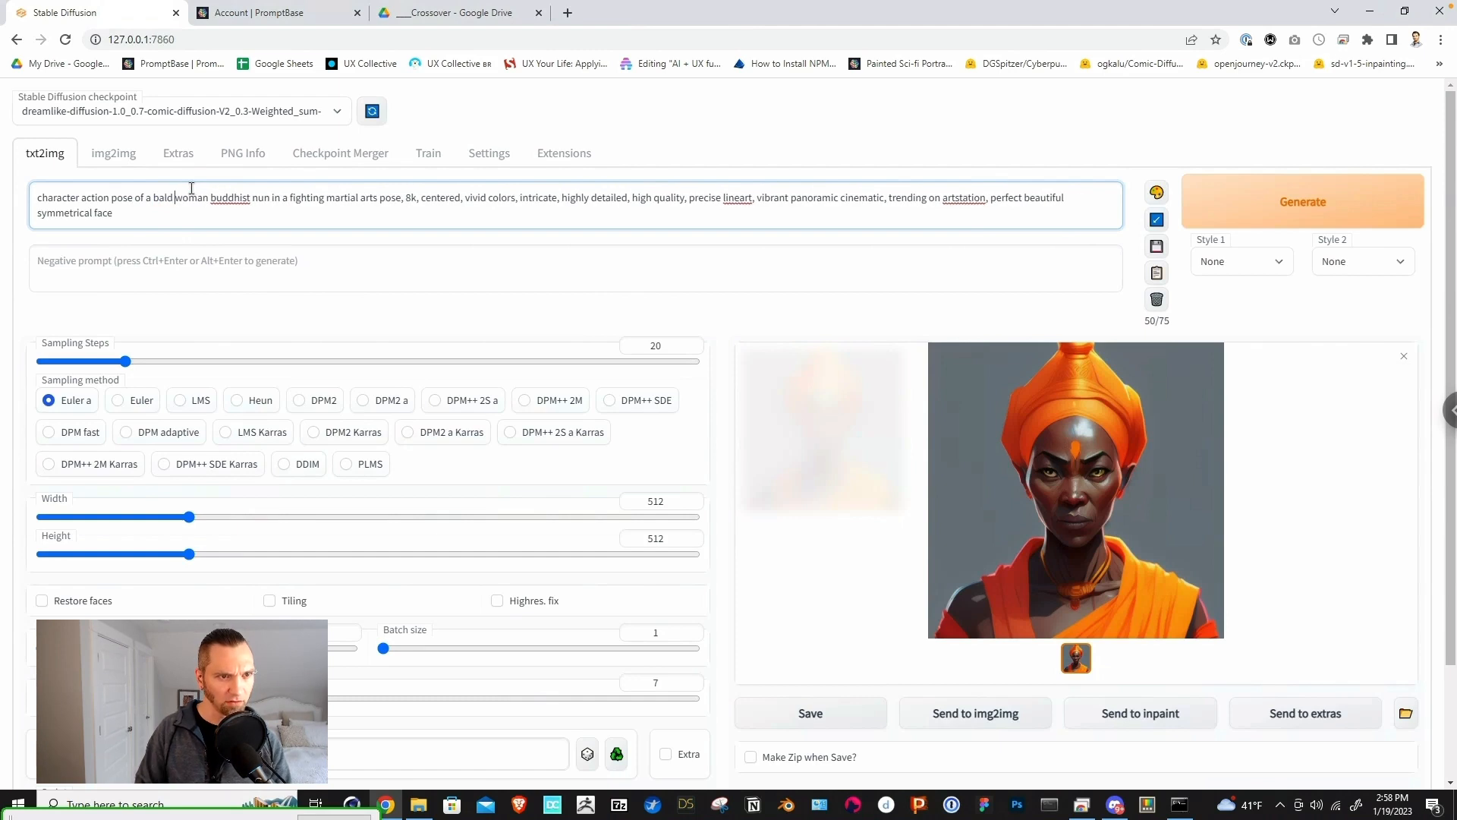
# Step: Replace "nun" with "hacker" in the prompt and generate a new image
pyautogui.moveTo(273, 199); pyautogui.dragTo(297, 172)
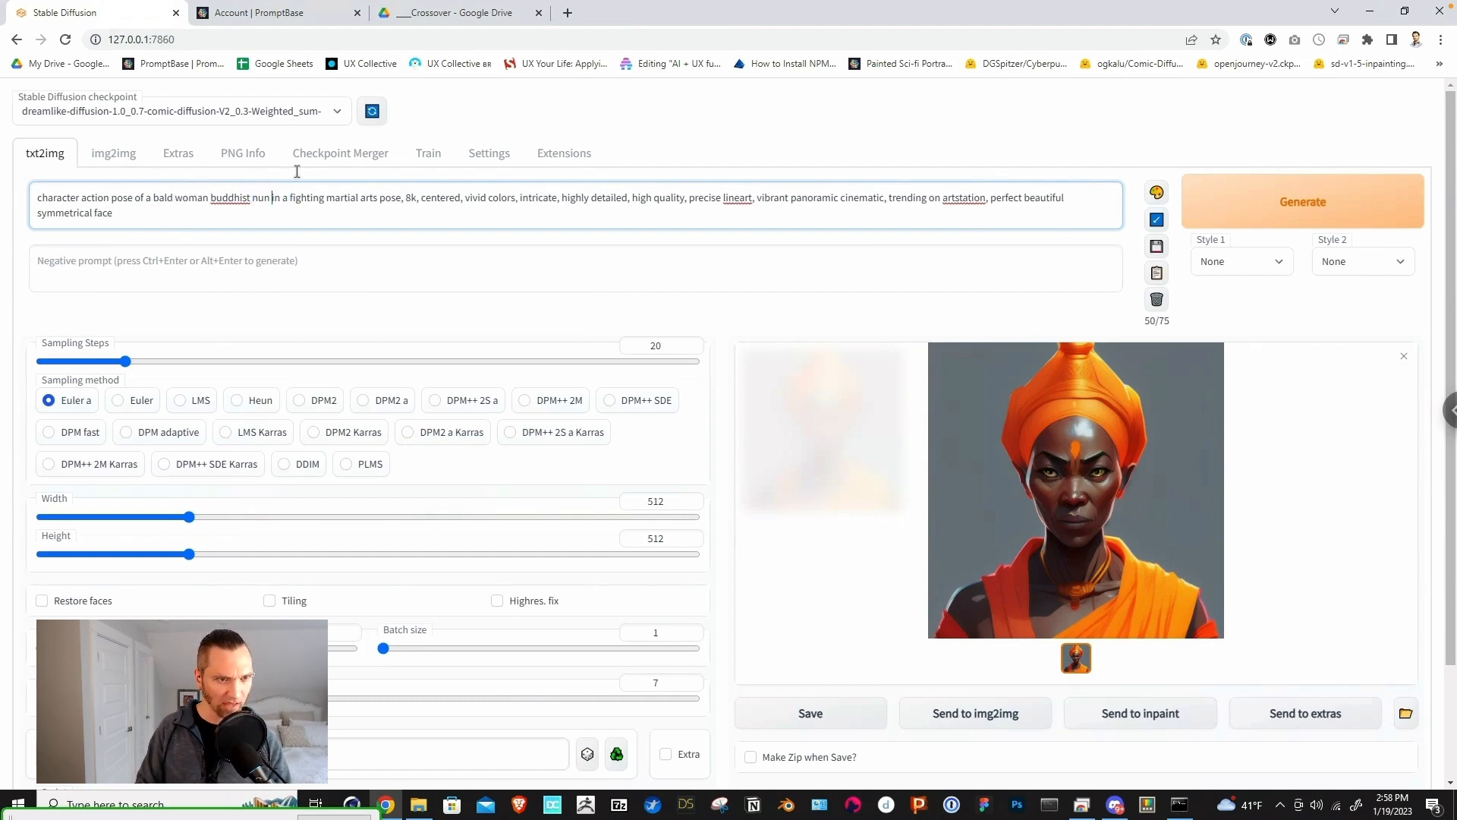
pyautogui.write('hacker')
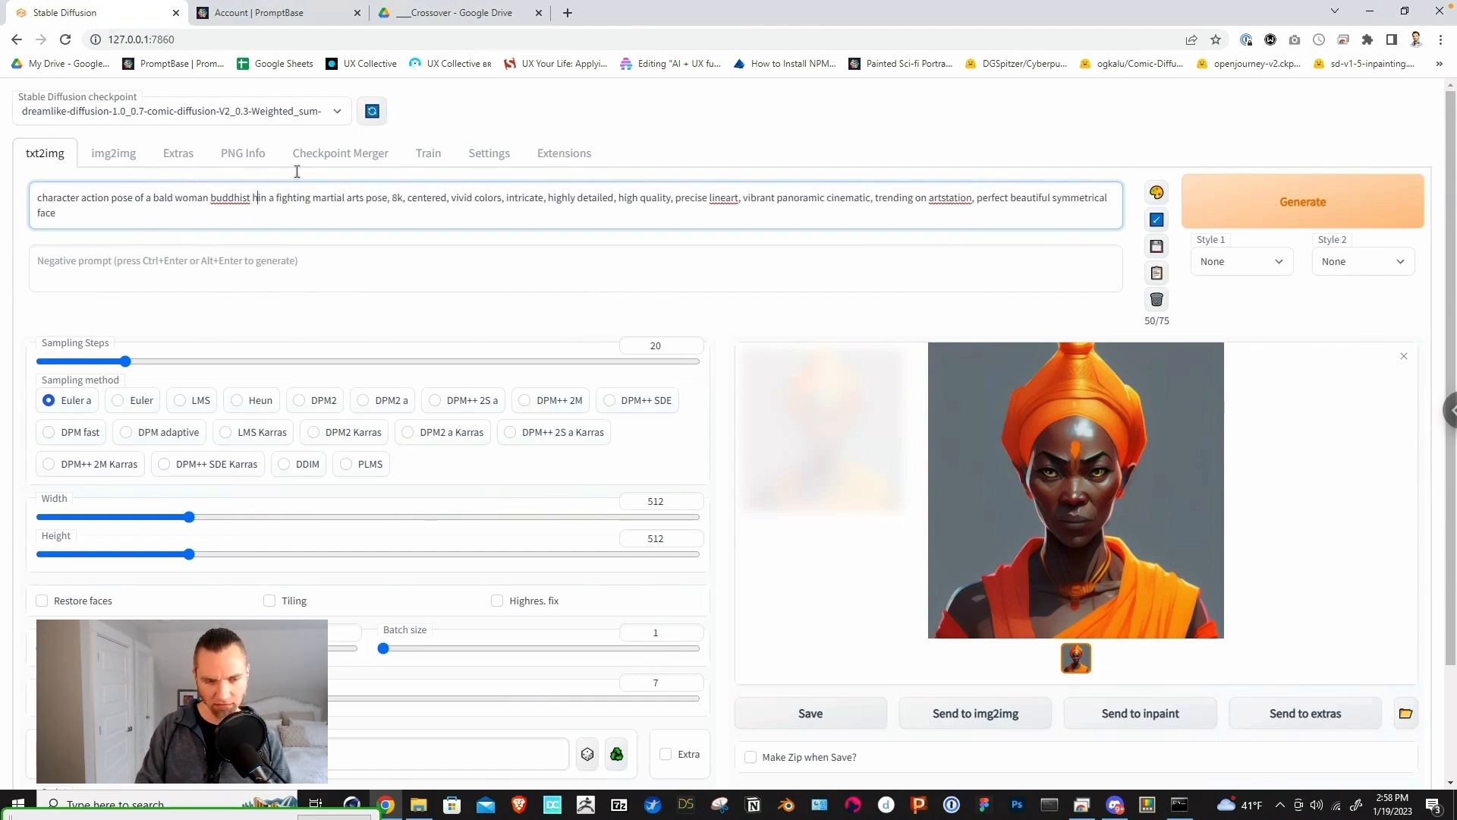
pyautogui.click(1294, 201)
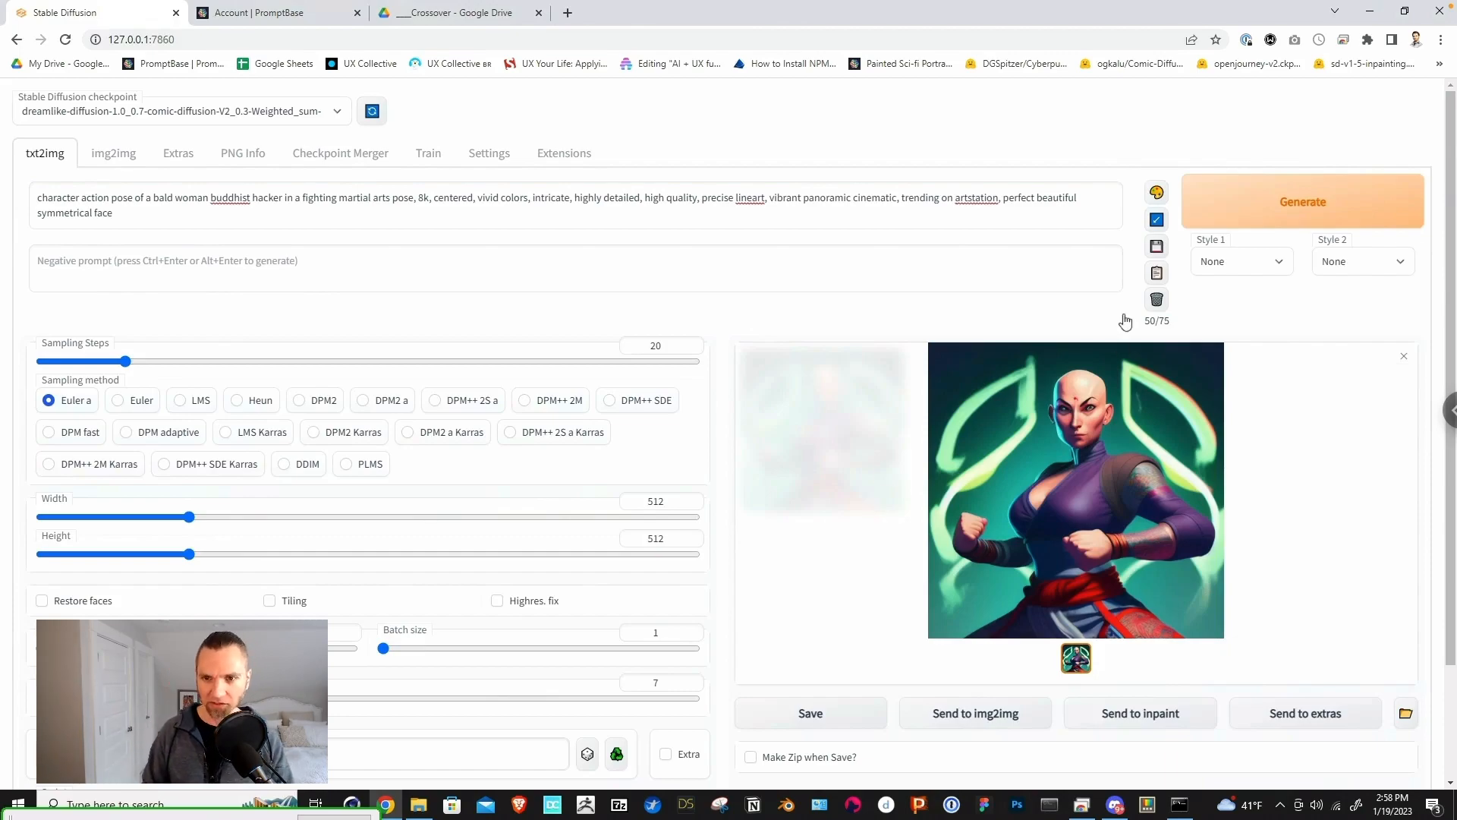
# Step: Add "tan dark skin" after "fighting martial arts pose" in the prompt and generate a new image
pyautogui.click(417, 198)
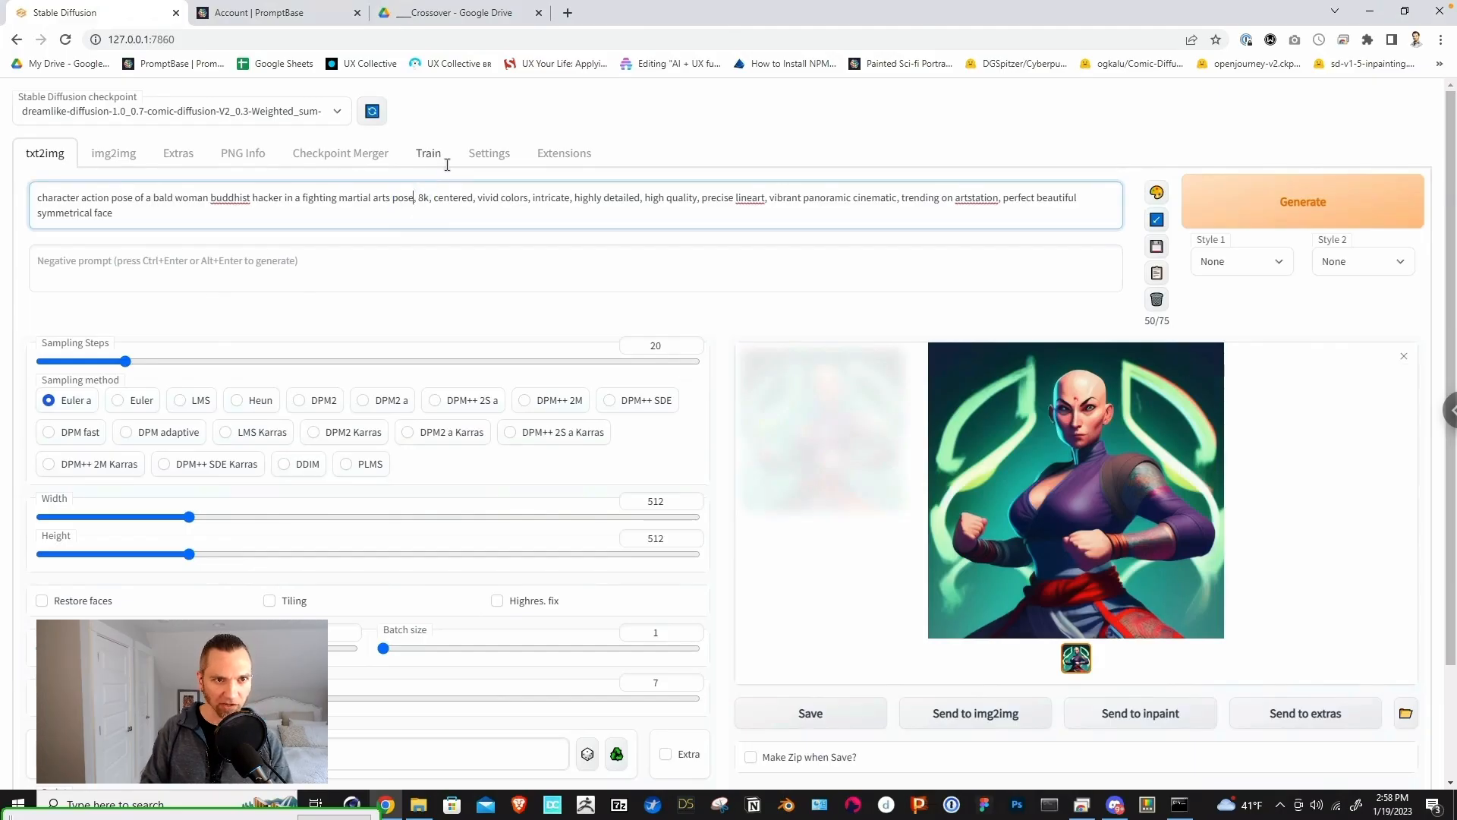
pyautogui.write('tan dark skin')
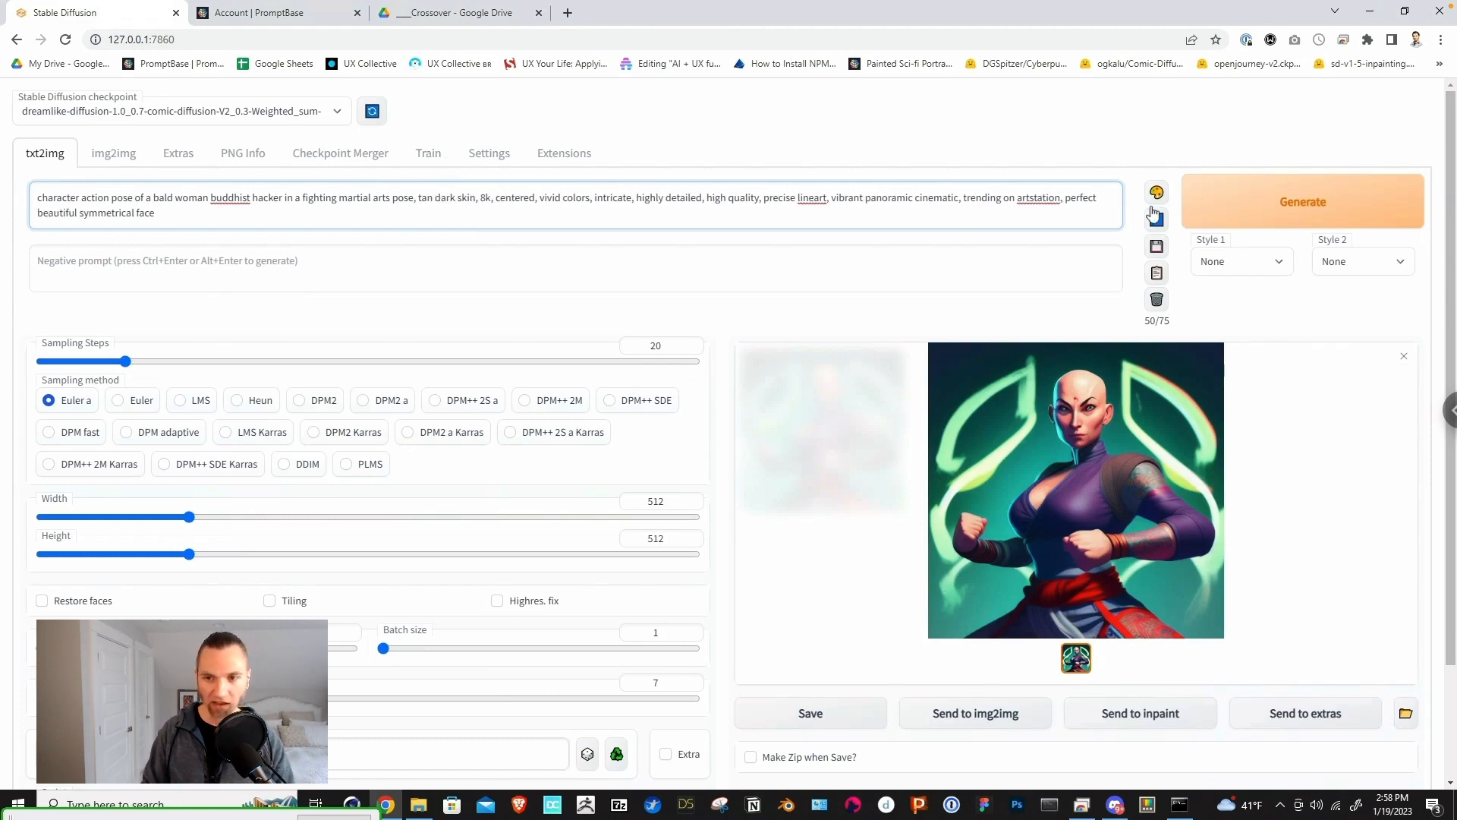
pyautogui.click(1250, 204)
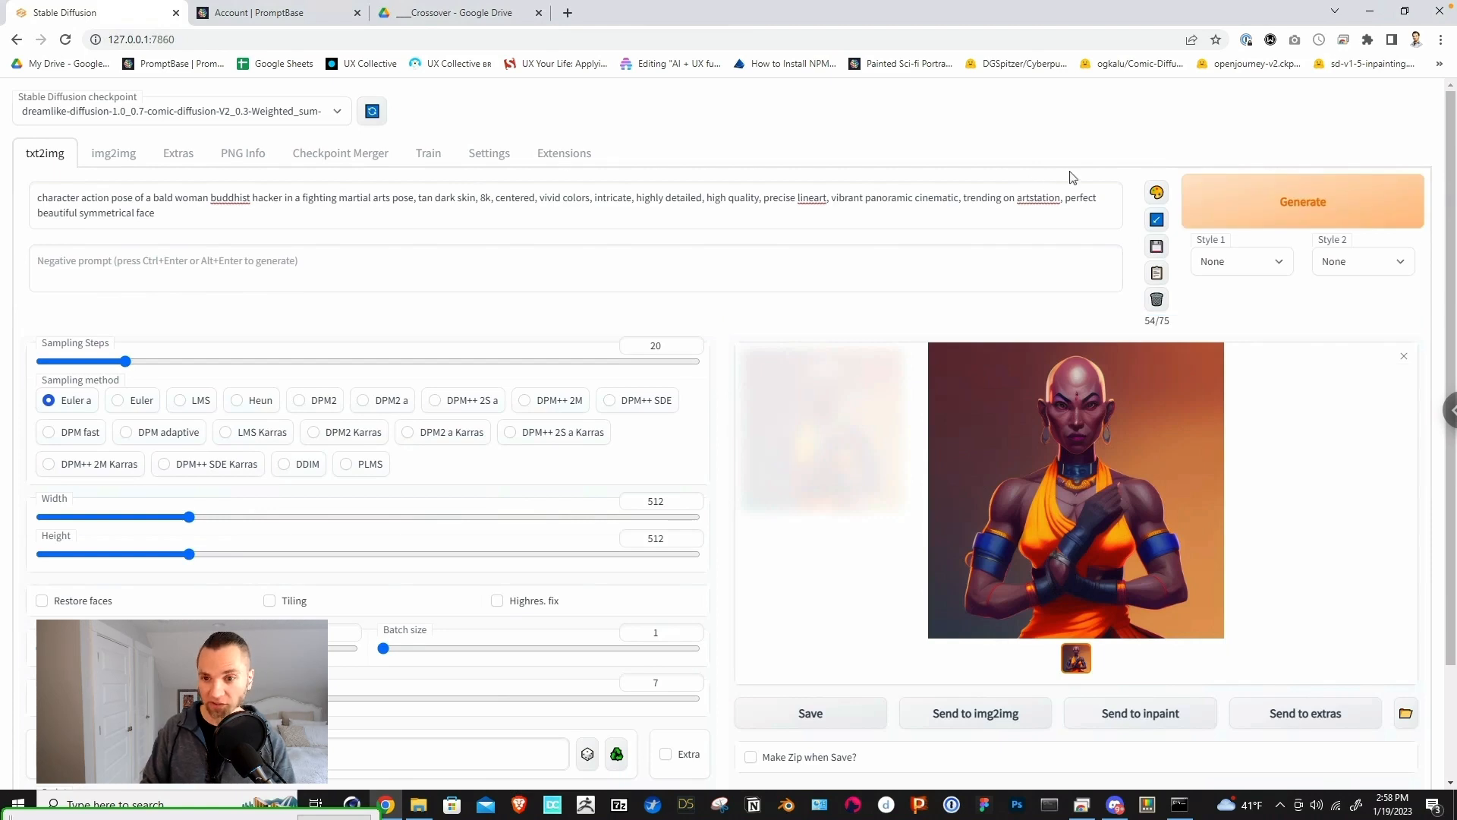
# Step: Generate three more variations with the same hacker prompt to get a full-body fighting pose
pyautogui.click(1254, 201)
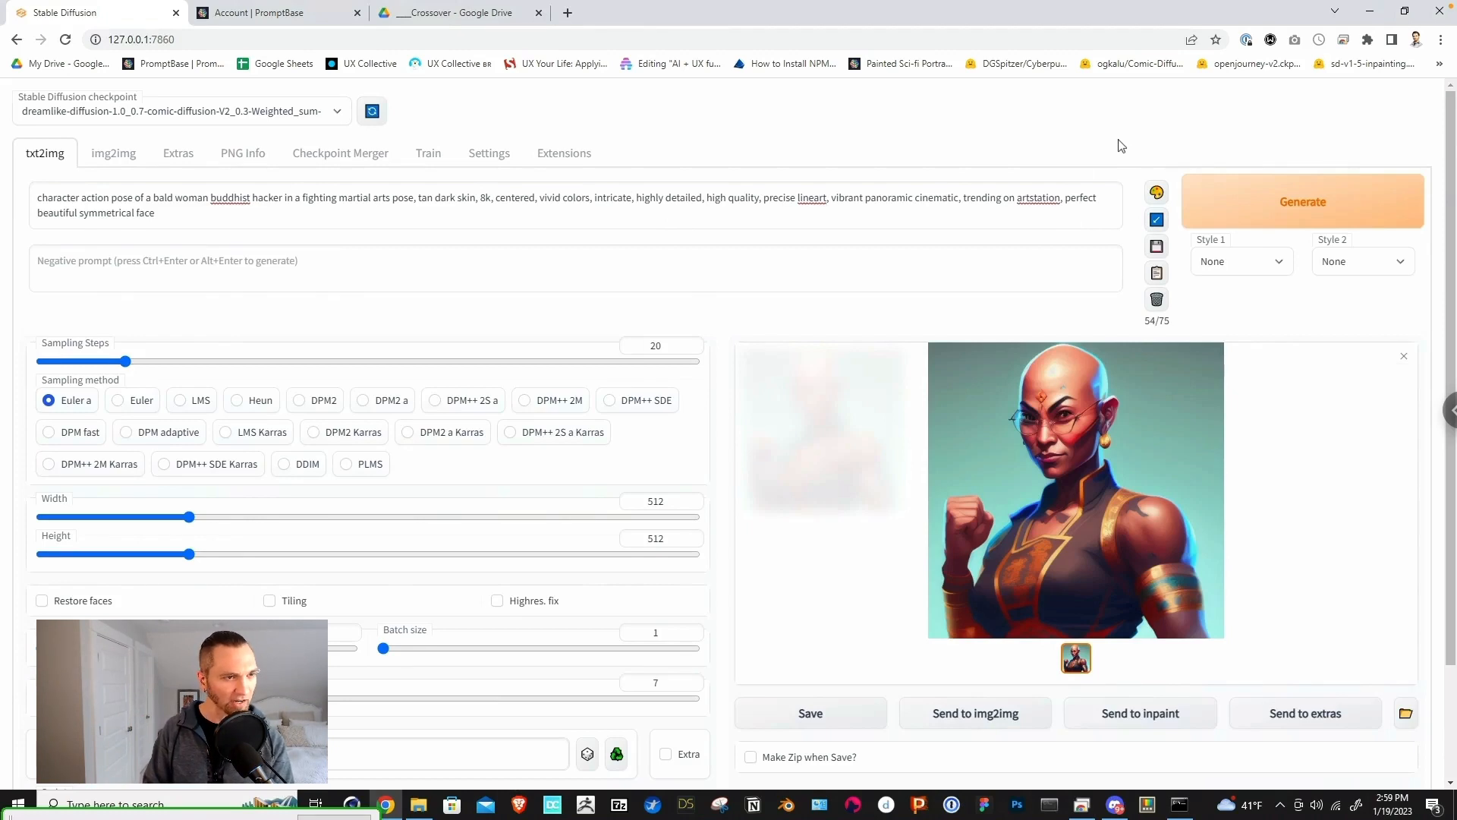
pyautogui.click(1277, 209)
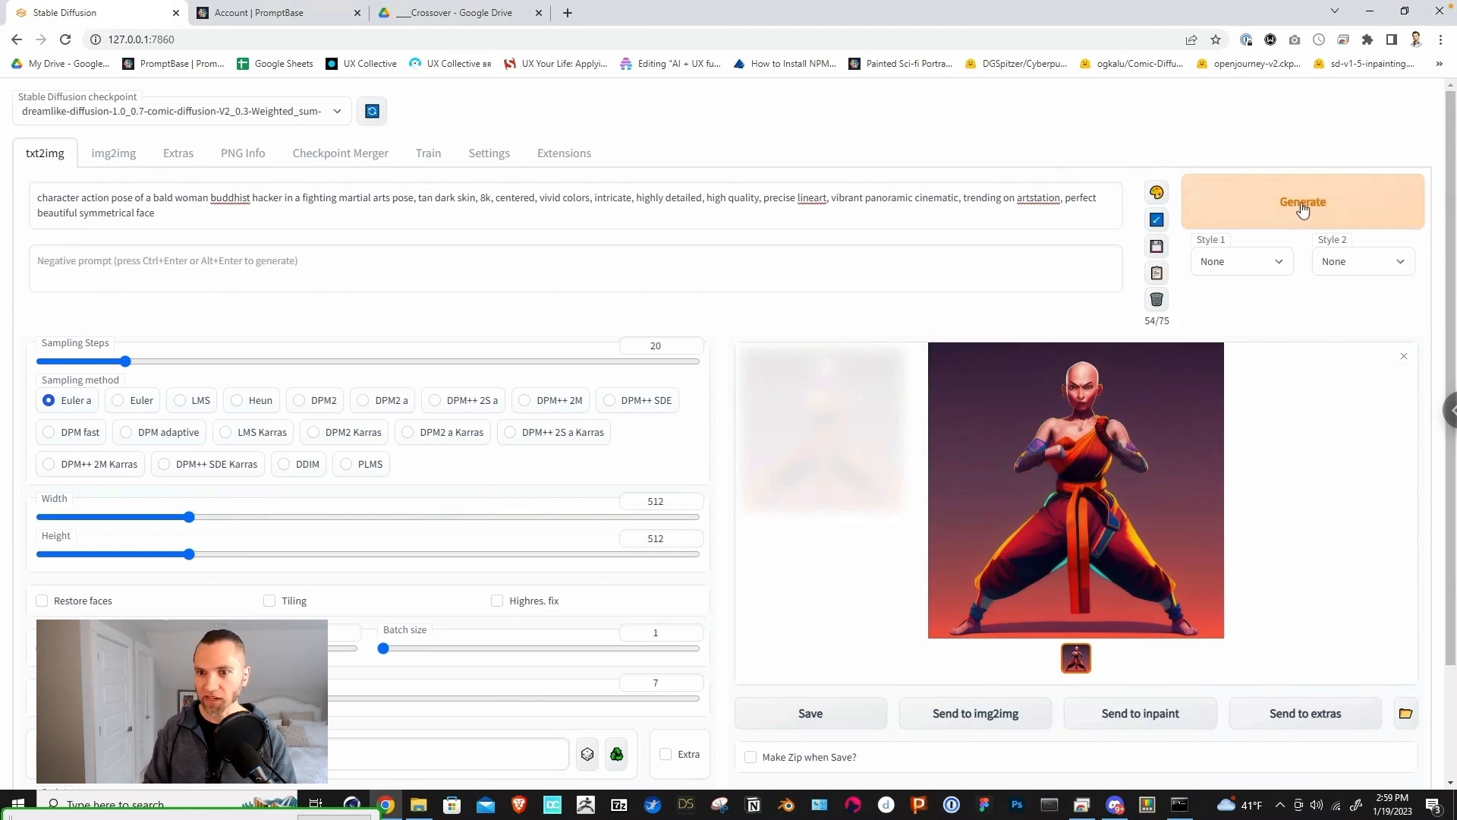
pyautogui.click(1298, 206)
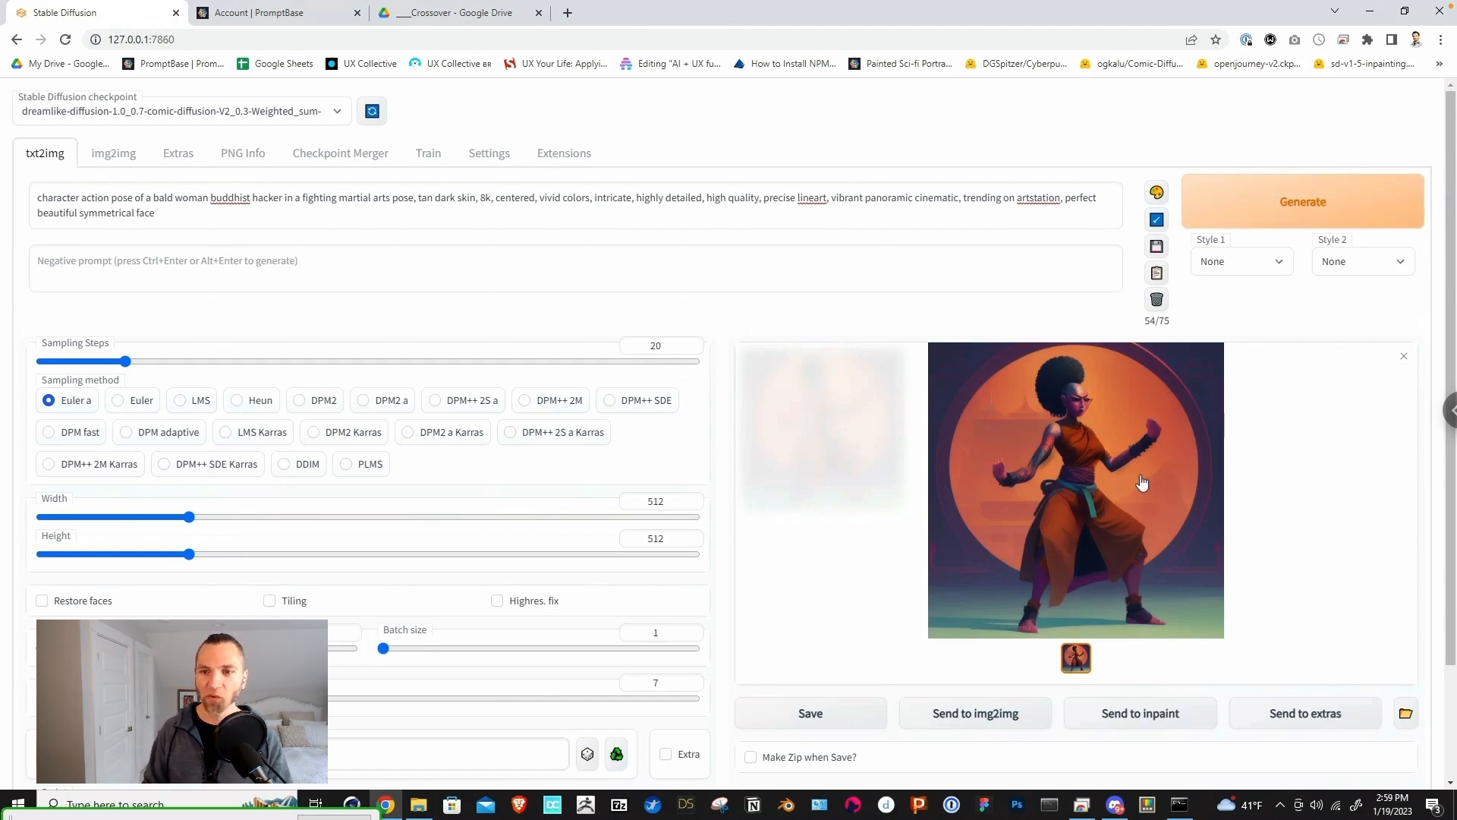
# Step: Save the generated fighter image to the Desktop as a PNG and upload it to the ____Crossover folder in Google Drive
pyautogui.rightClick(1086, 471)
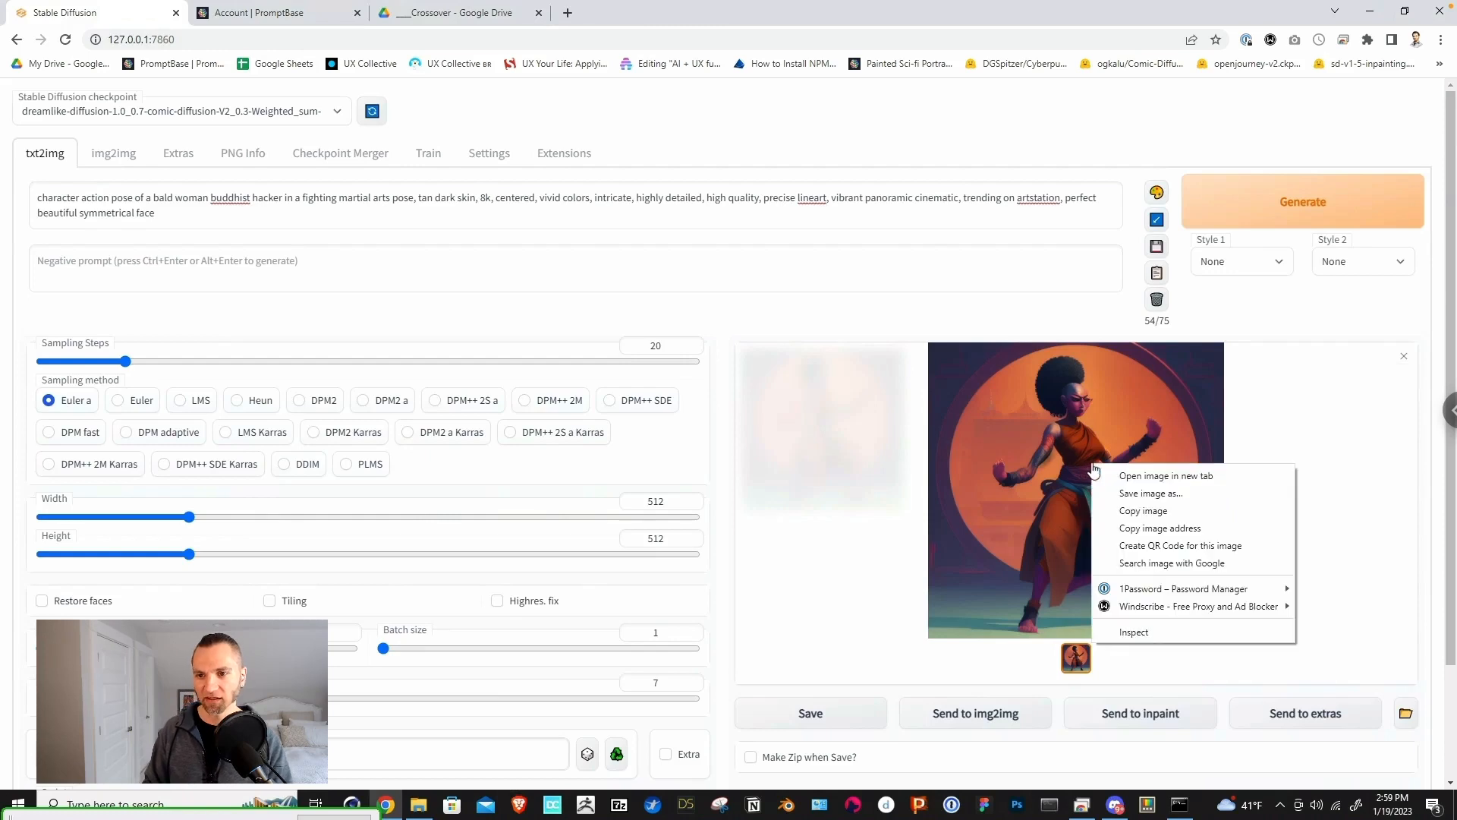
pyautogui.click(1139, 510)
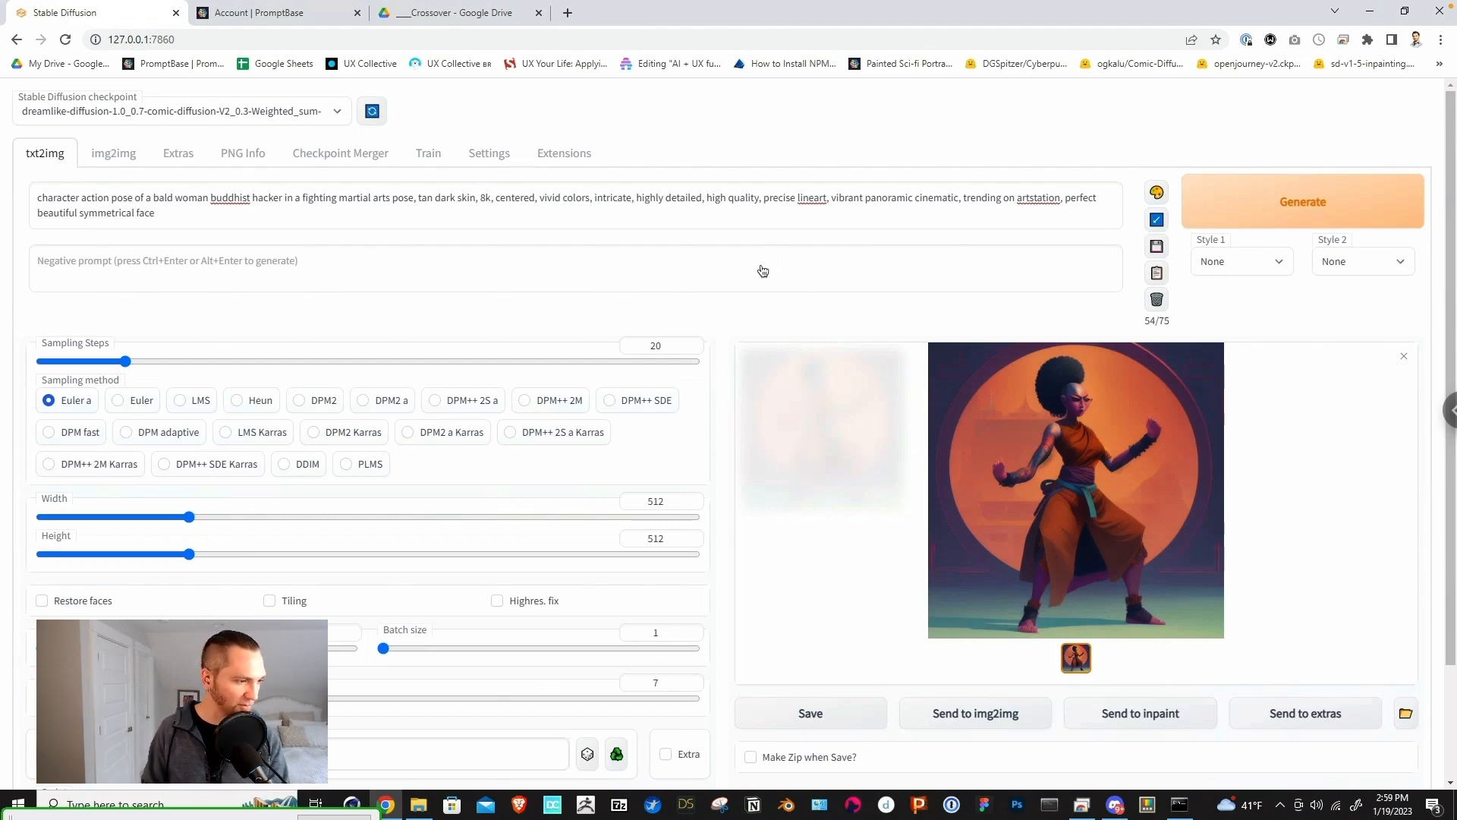
pyautogui.rightClick(1024, 458)
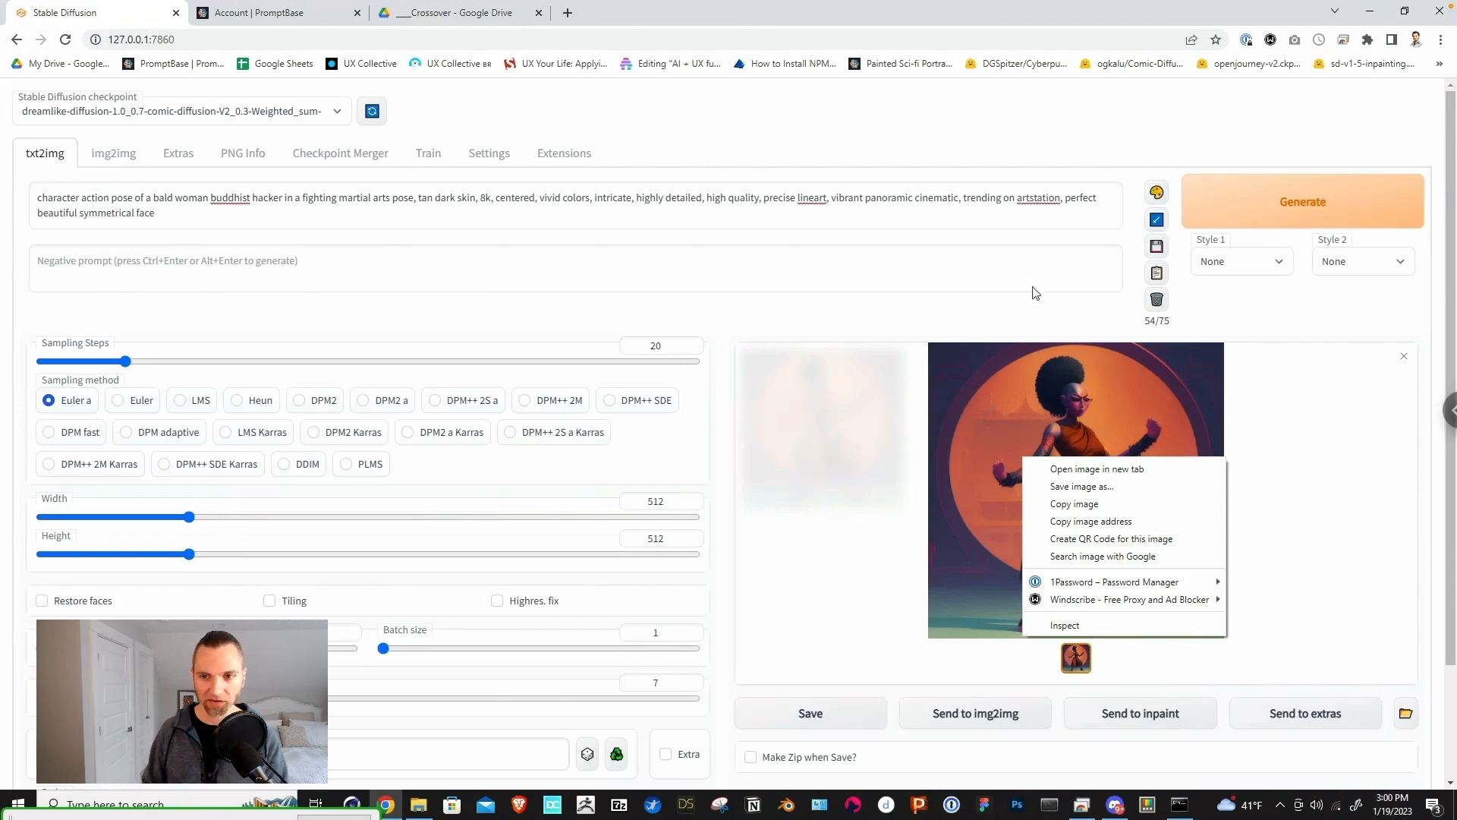
pyautogui.click(1104, 486)
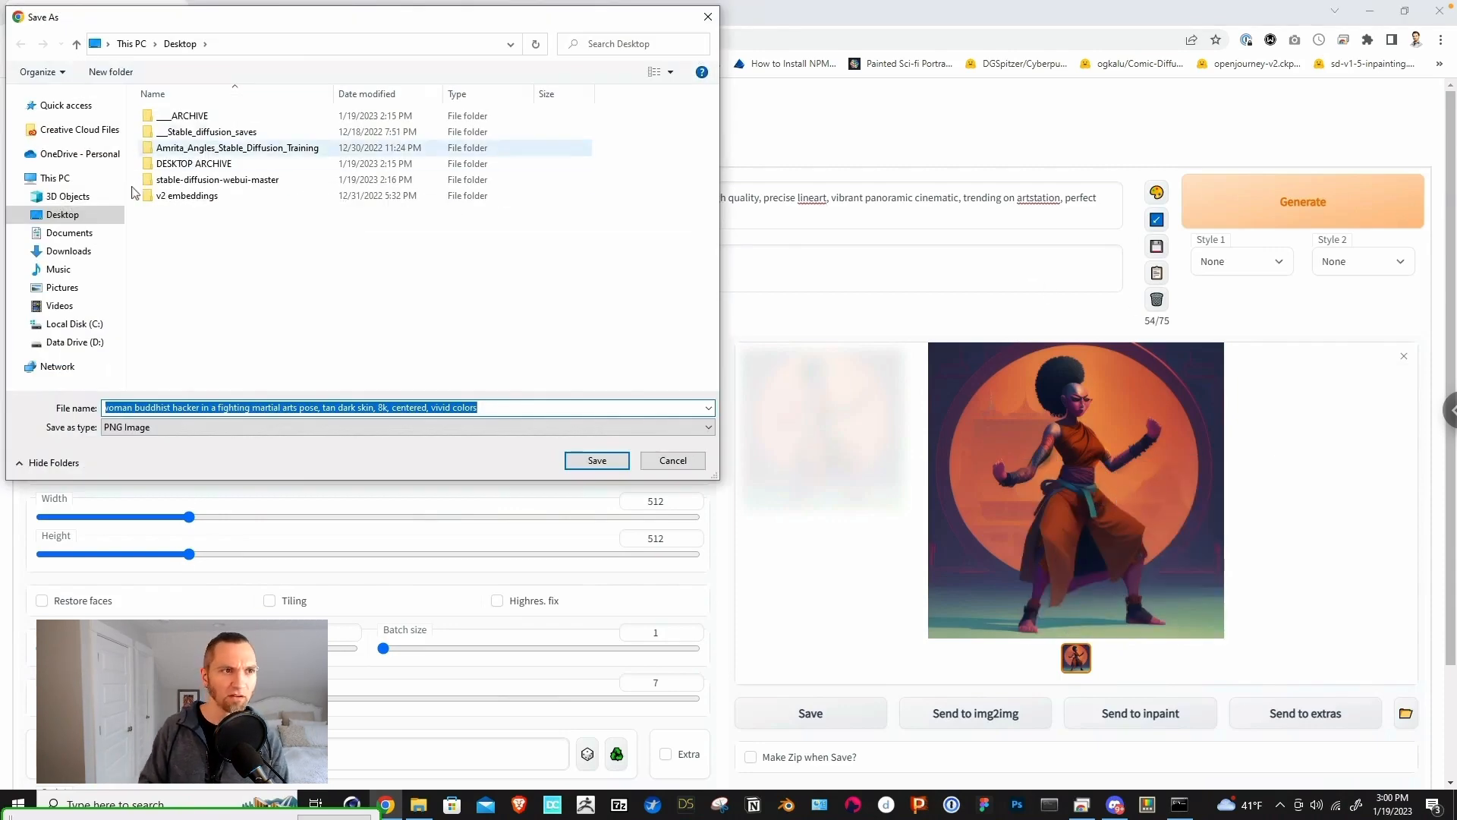
pyautogui.click(586, 469)
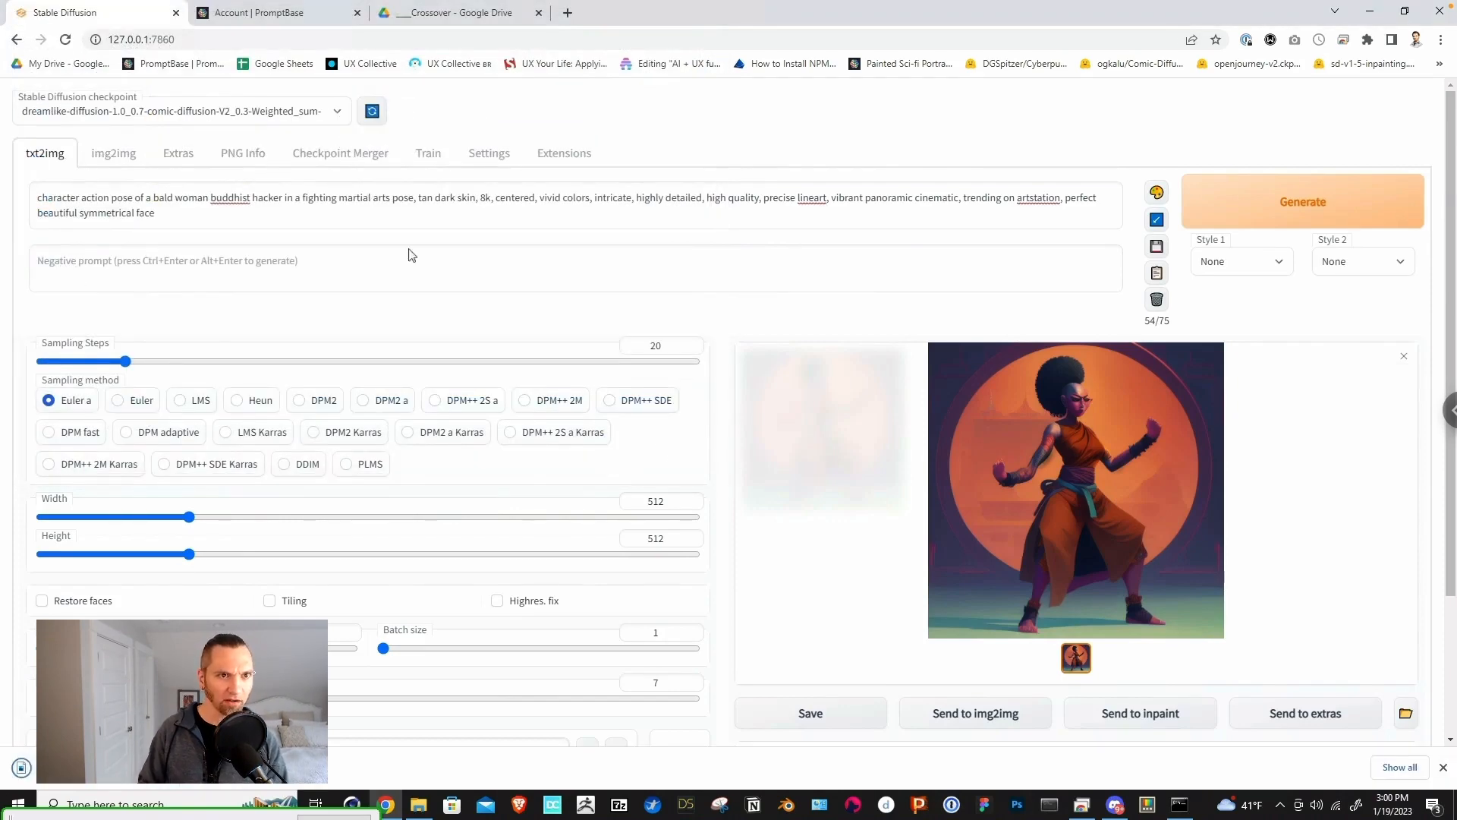
pyautogui.click(463, 13)
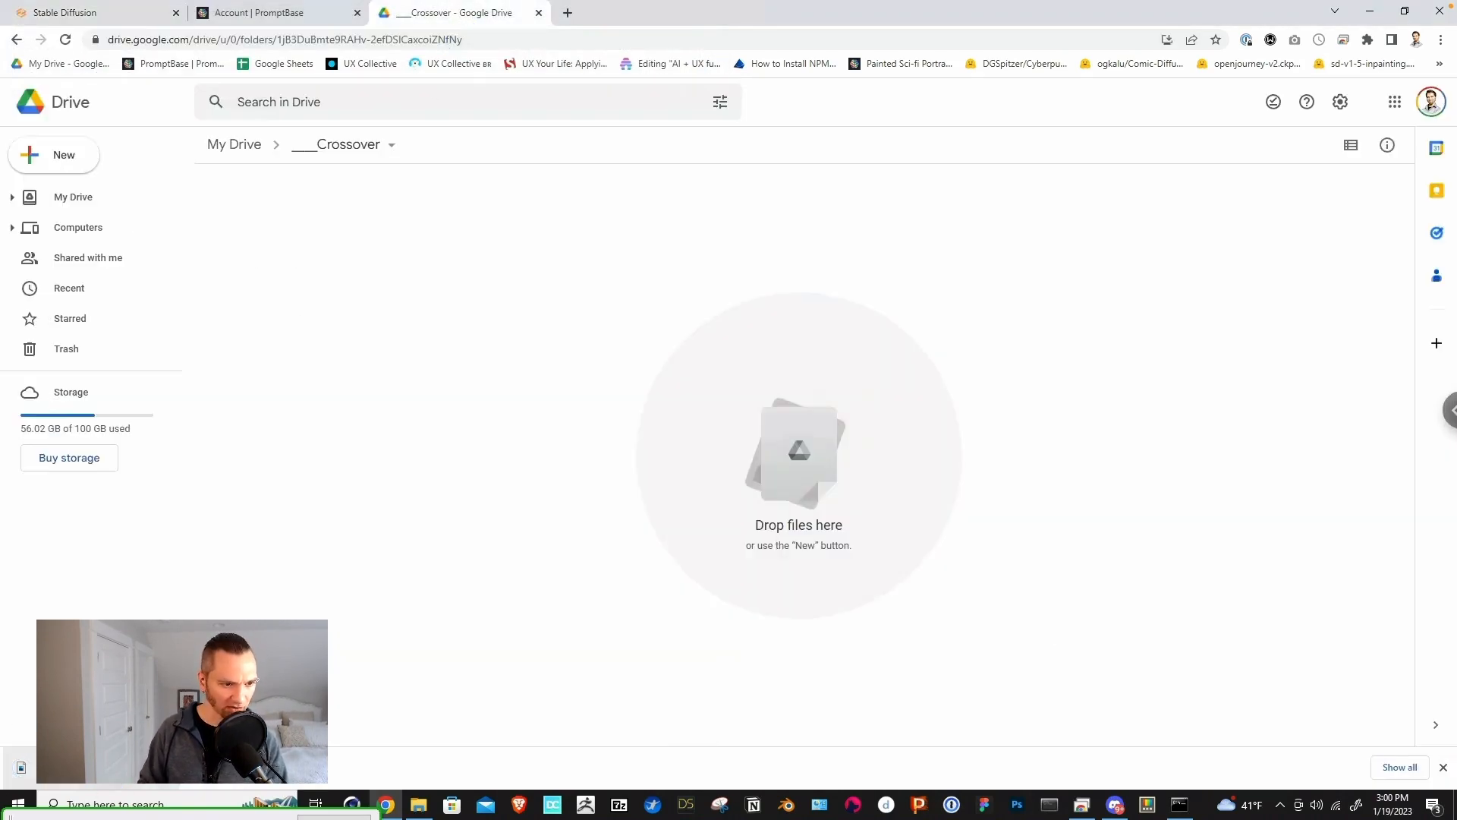
pyautogui.moveTo(22, 767); pyautogui.dragTo(578, 452)
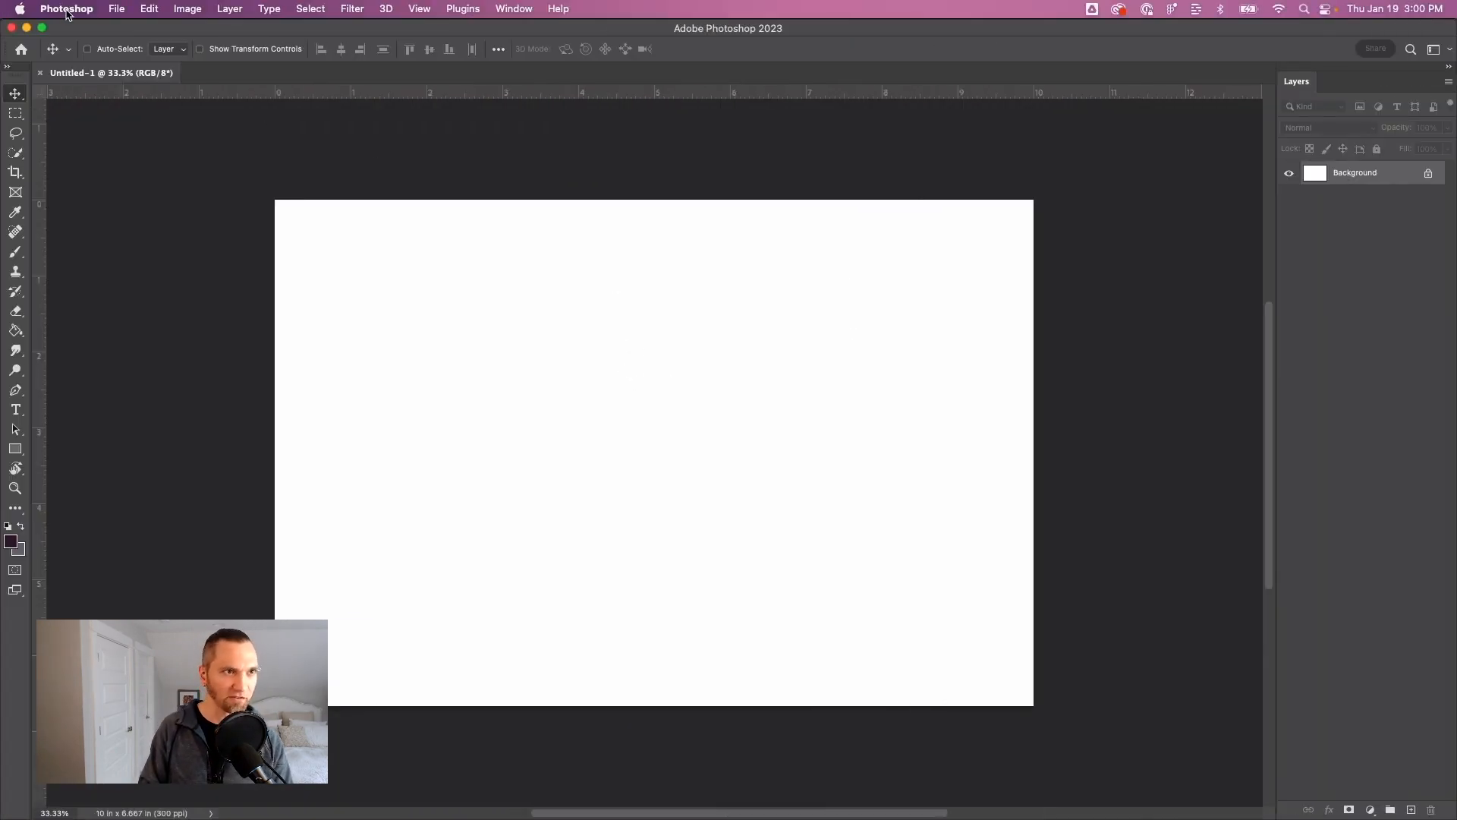
# Step: Switch to the ____Crossover Drive folder in Chrome on the Mac and place the downloaded fighter PNG in the blank Photoshop document
pyautogui.press('super+Tab')
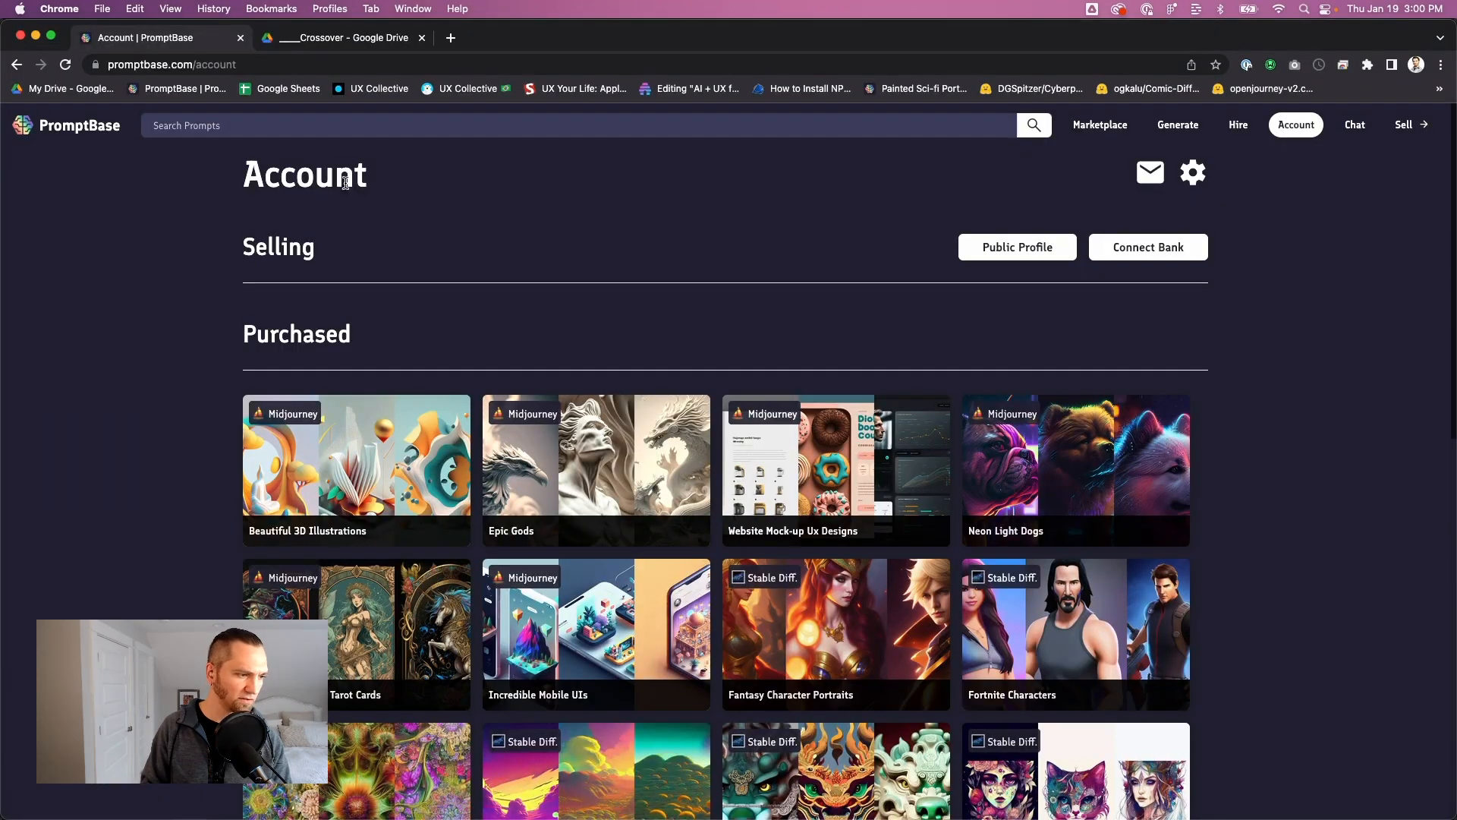
pyautogui.click(283, 45)
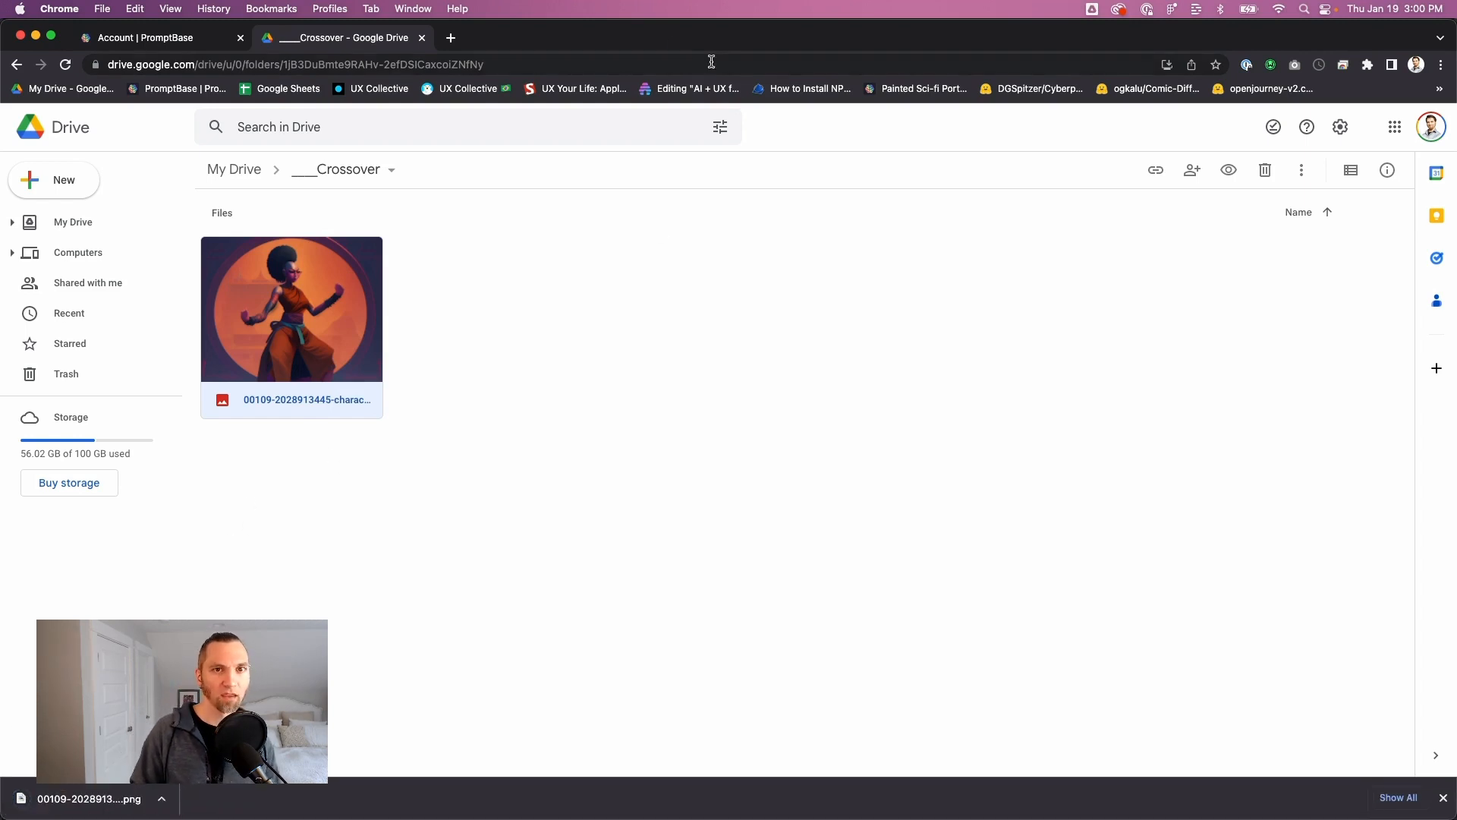
pyautogui.moveTo(703, 34); pyautogui.dragTo(897, 23)
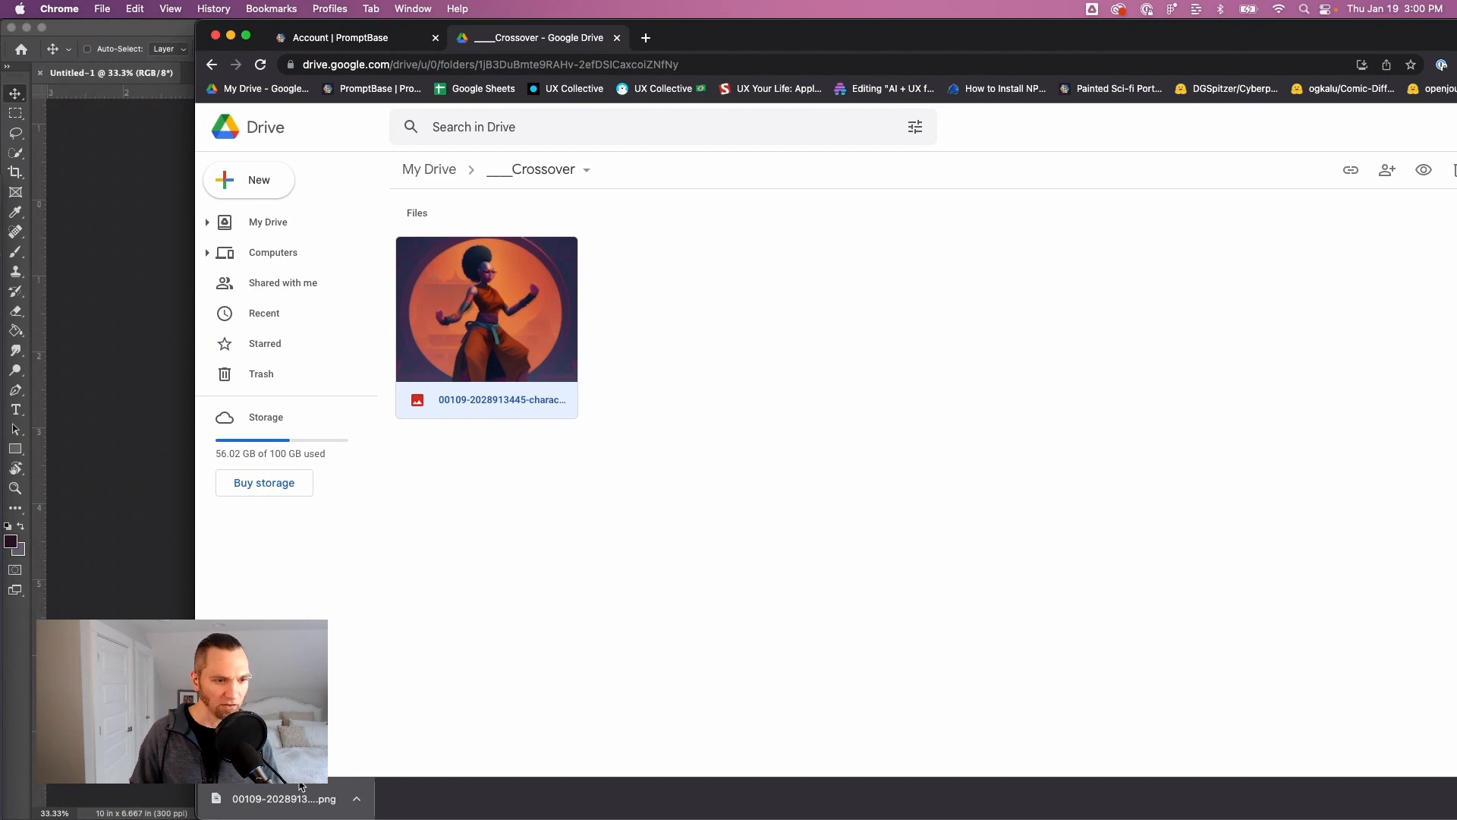
pyautogui.moveTo(300, 782); pyautogui.dragTo(124, 512)
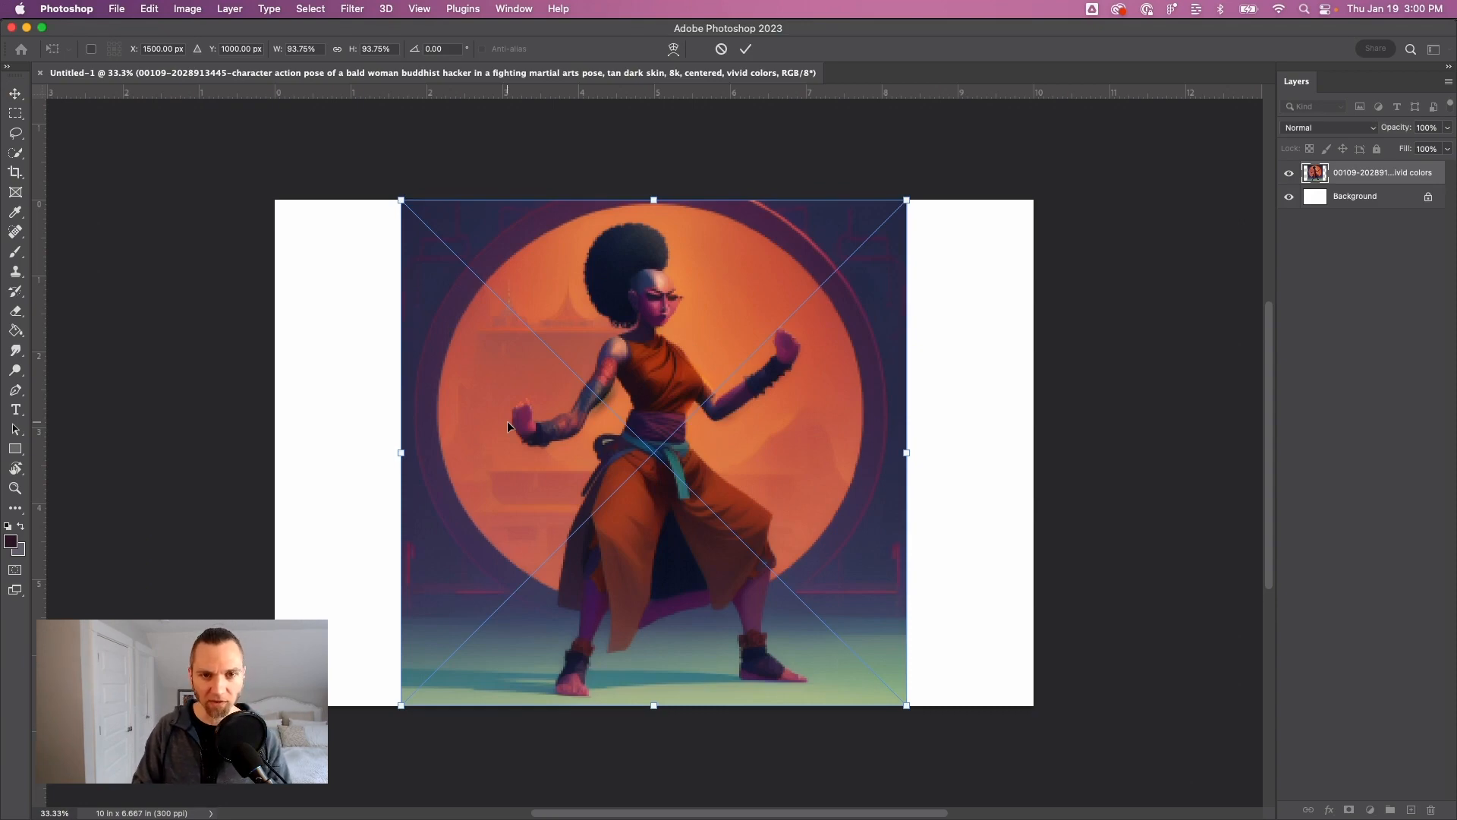
pyautogui.press('Return')
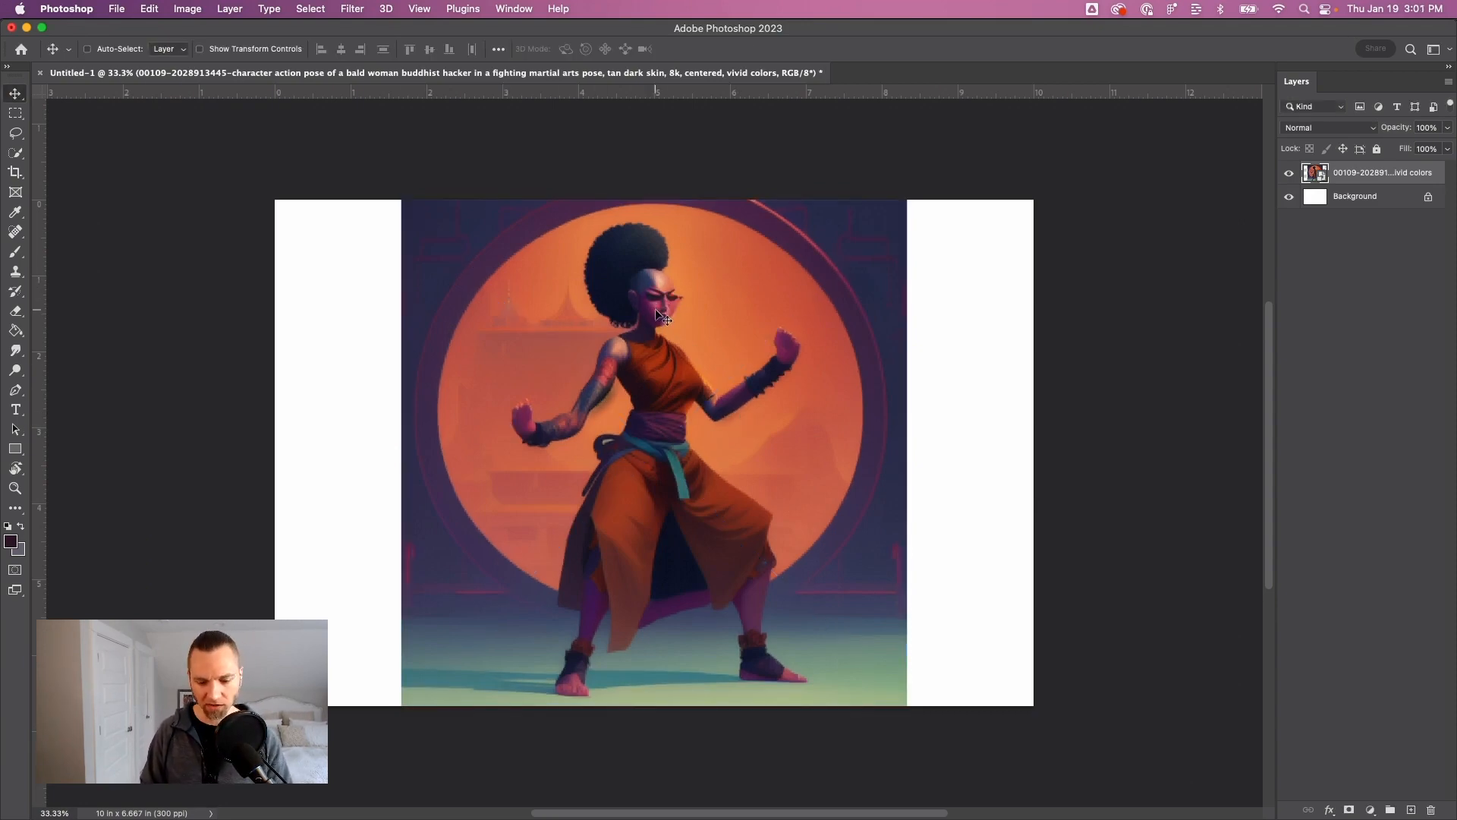
# Step: Crop the canvas to a rectangular marquee around the fighter image, removing the white side margins
pyautogui.press('m')
pyautogui.moveTo(406, 200); pyautogui.dragTo(903, 711)
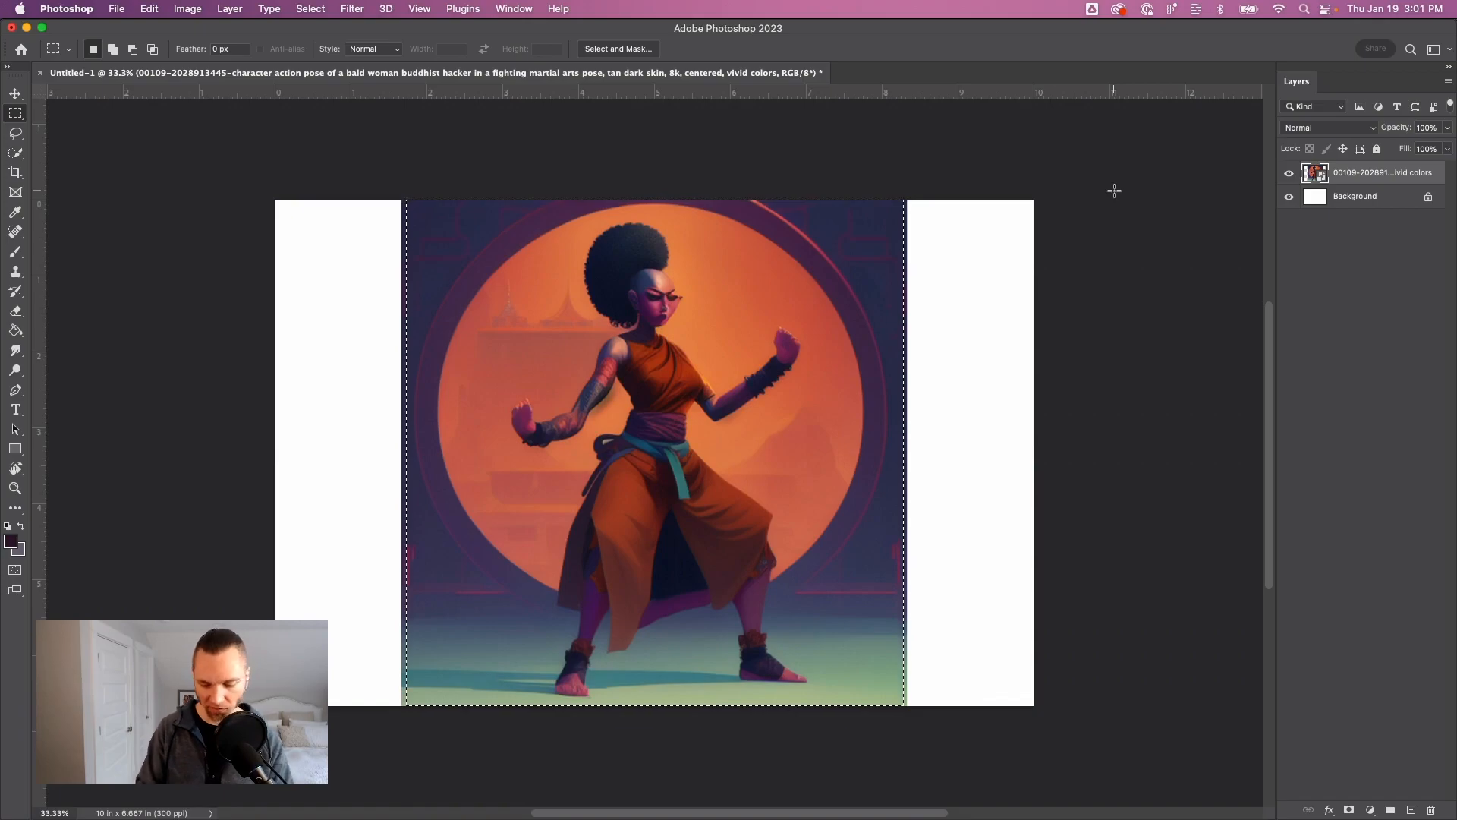
pyautogui.click(156, 10)
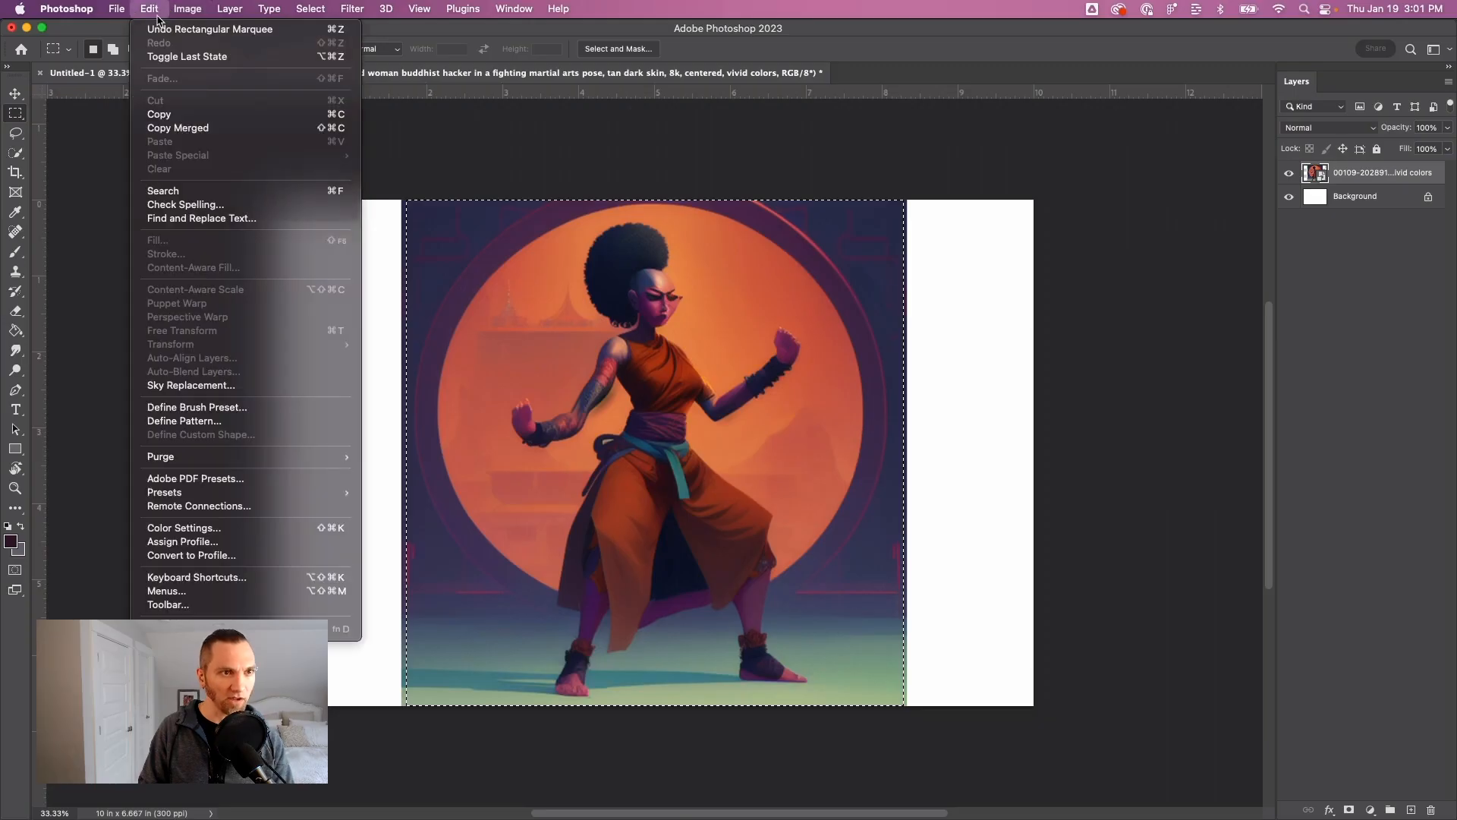
pyautogui.moveTo(187, 9)
pyautogui.click(186, 162)
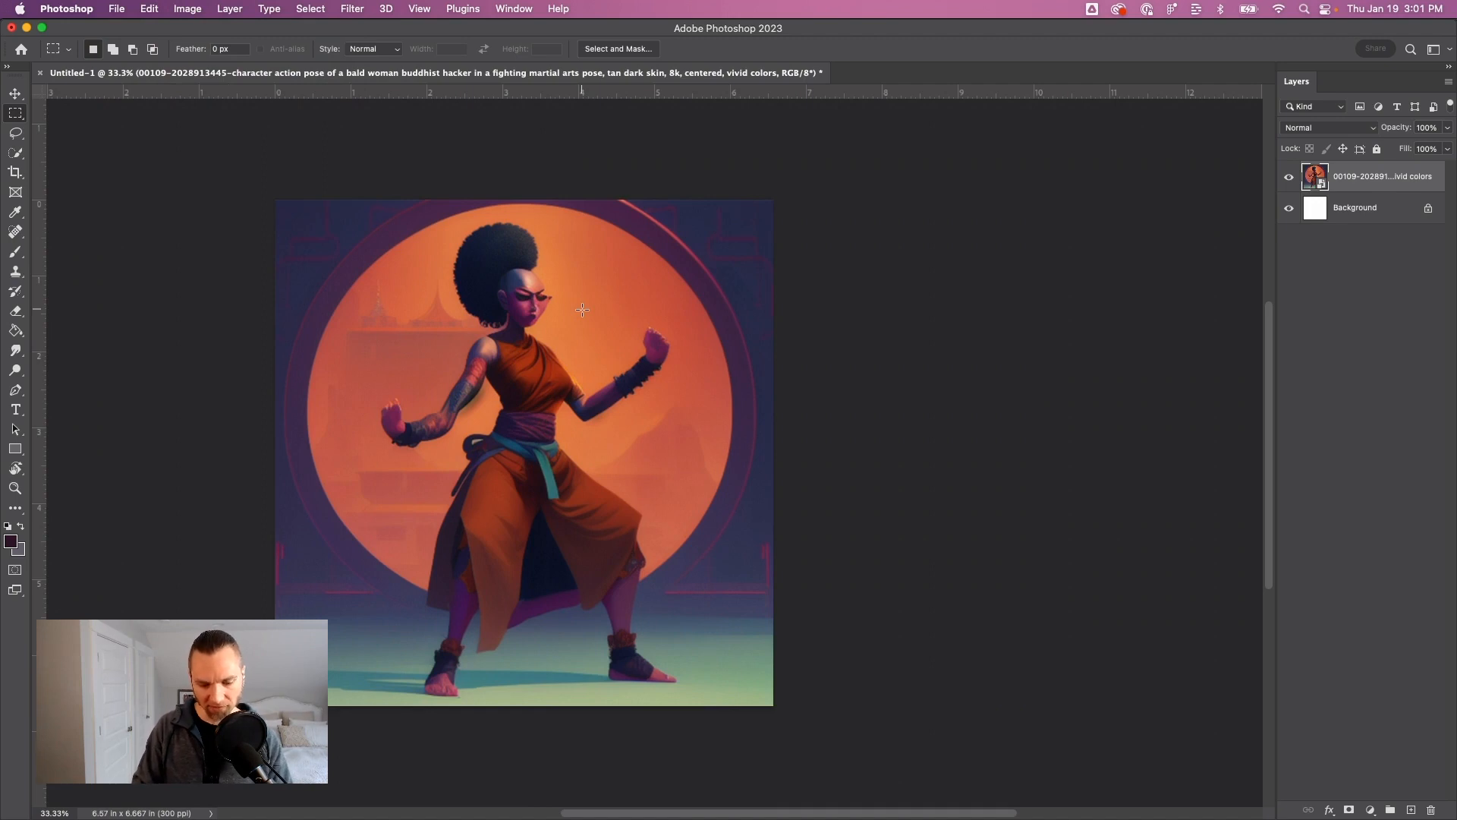
# Step: Open the Liquify filter on the fighter layer and push the raised arm's elbow downward with the Forward Warp tool at size 250
pyautogui.press('shift+super+a')
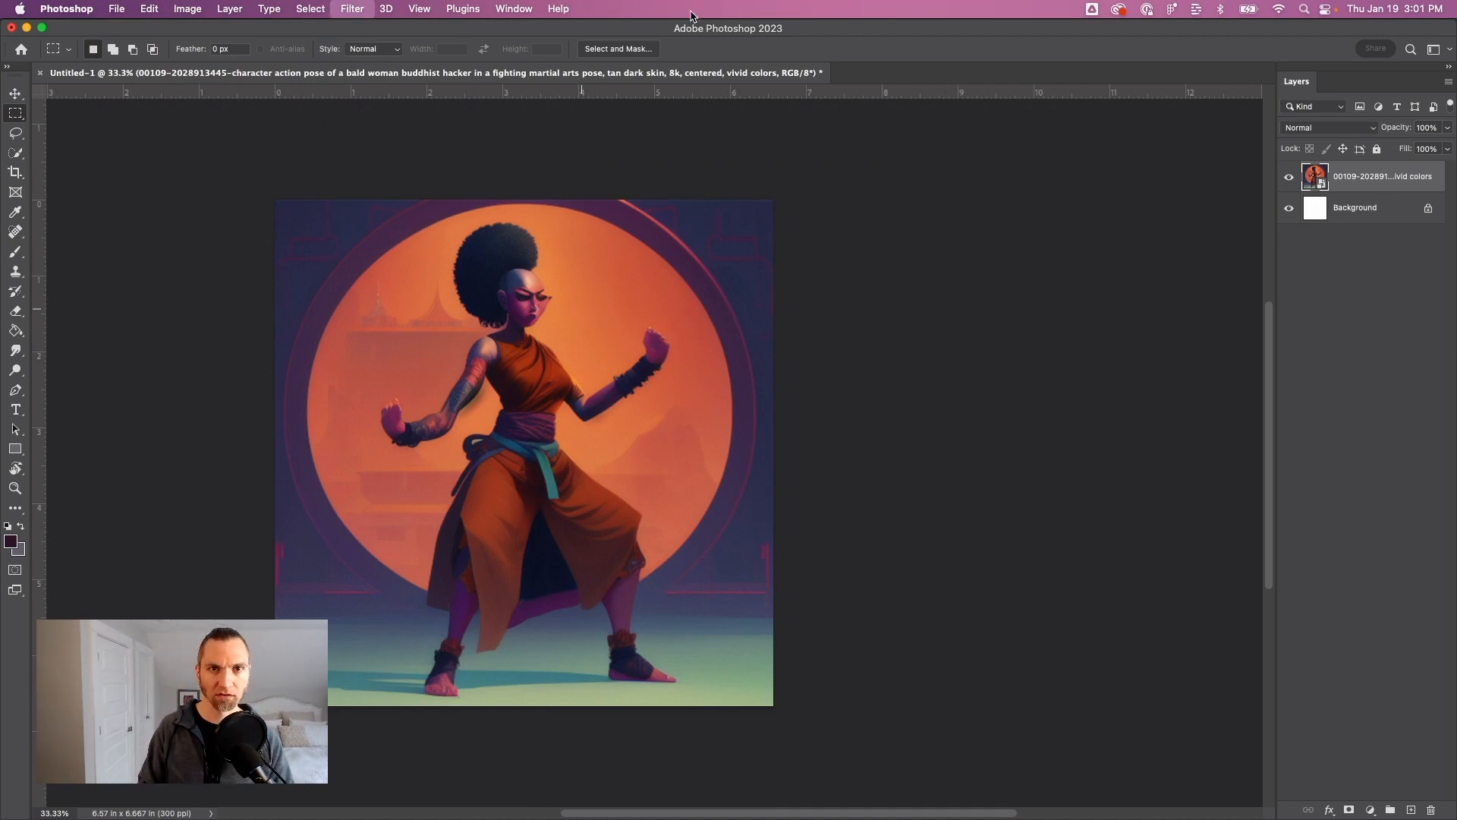
pyautogui.press('shift+super+x')
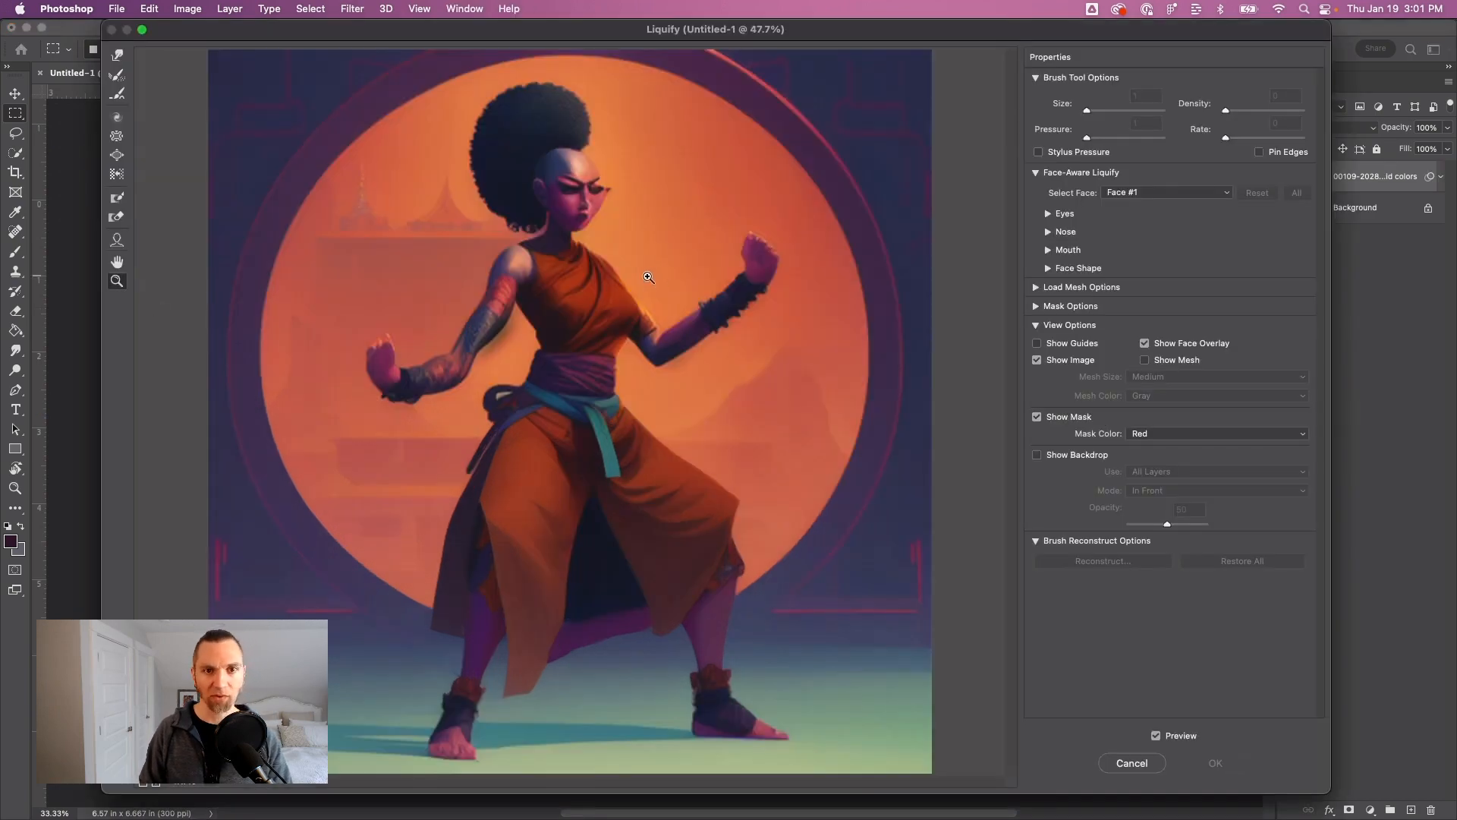
pyautogui.click(116, 56)
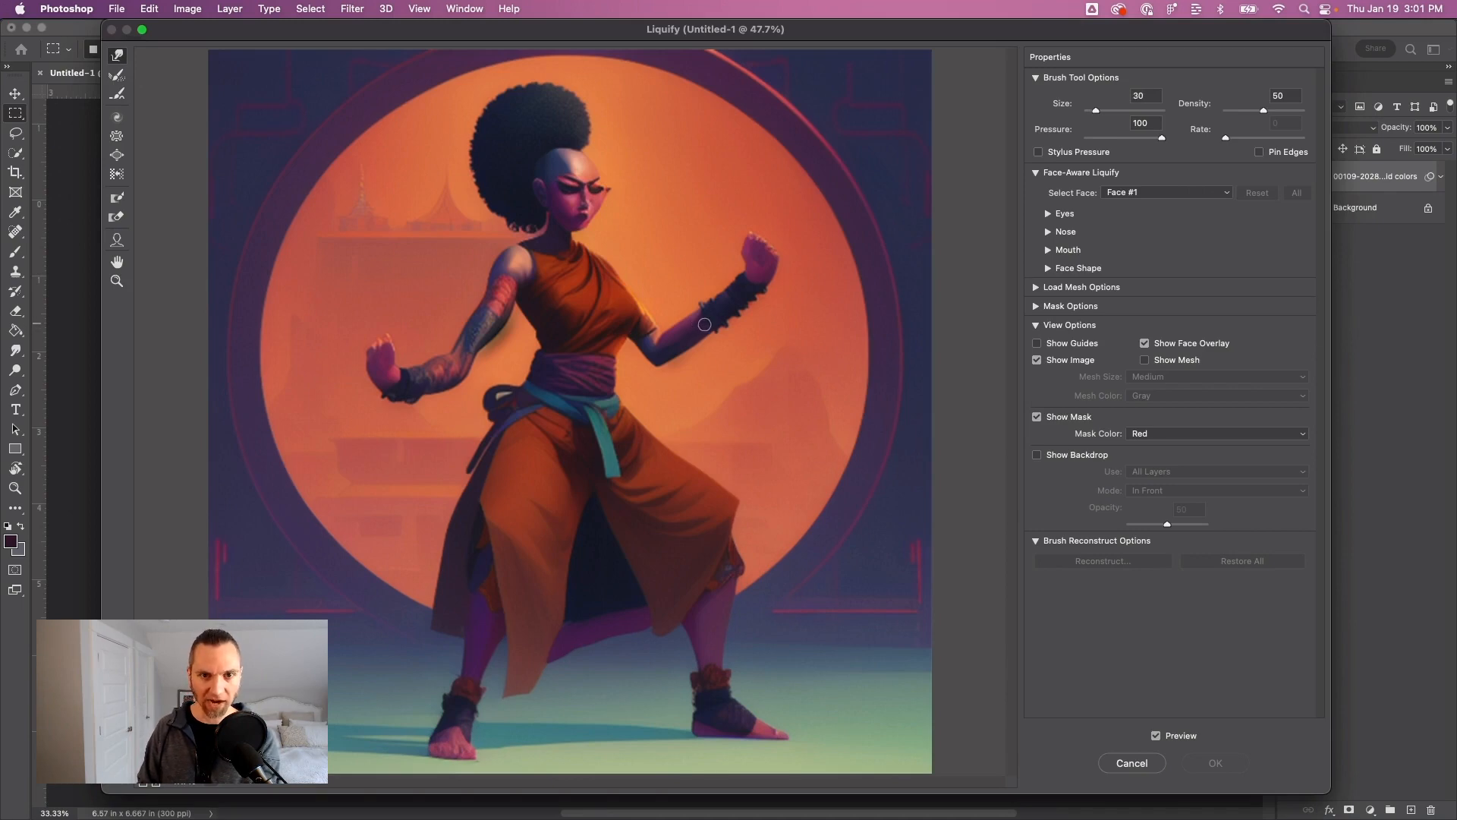
pyautogui.press(']')
pyautogui.press(']')
pyautogui.press(']')
pyautogui.press(']')
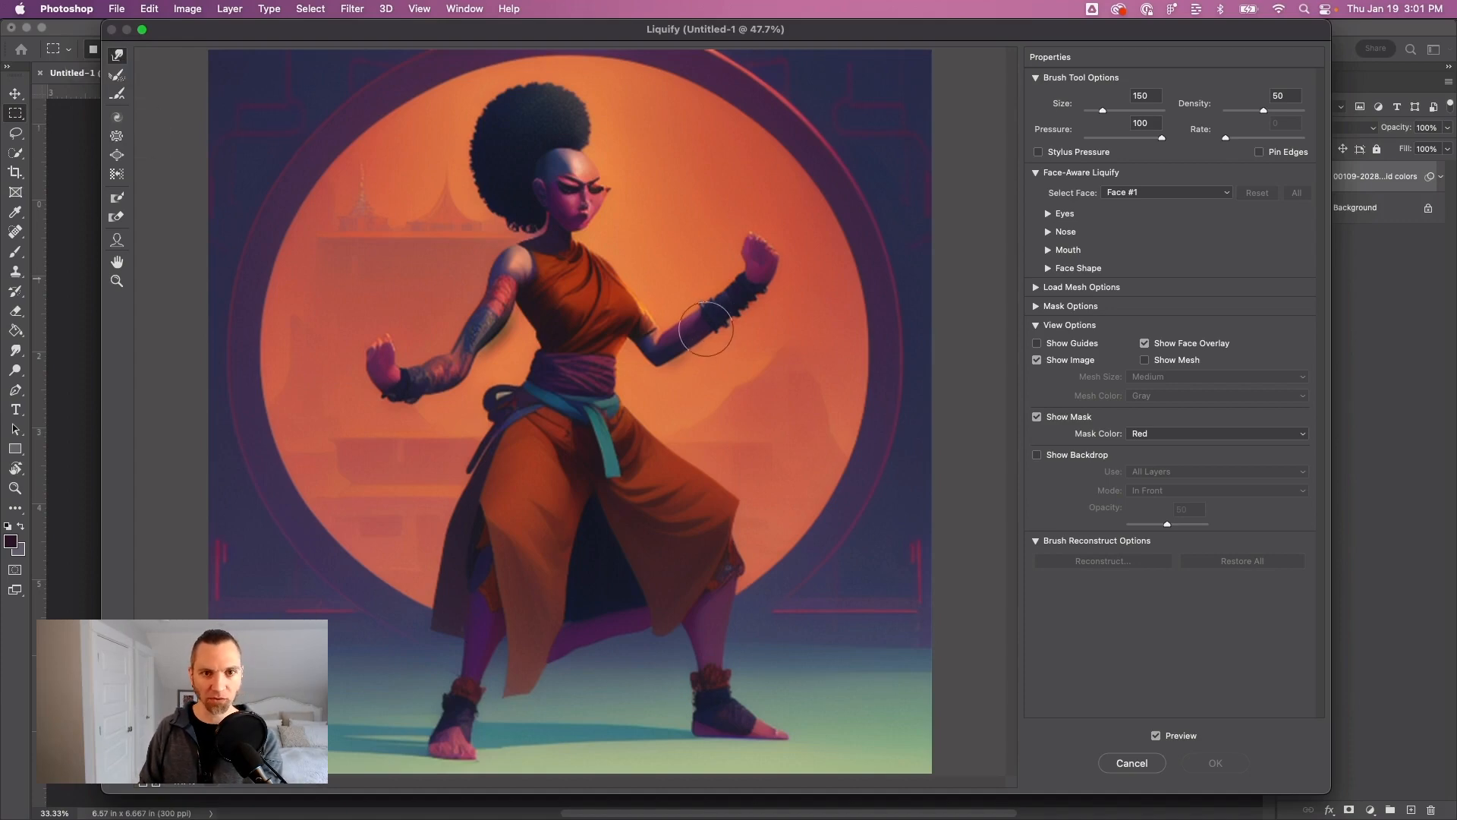
pyautogui.press('[')
pyautogui.press(']')
pyautogui.press(']')
pyautogui.press(']')
pyautogui.press(']')
pyautogui.press(']')
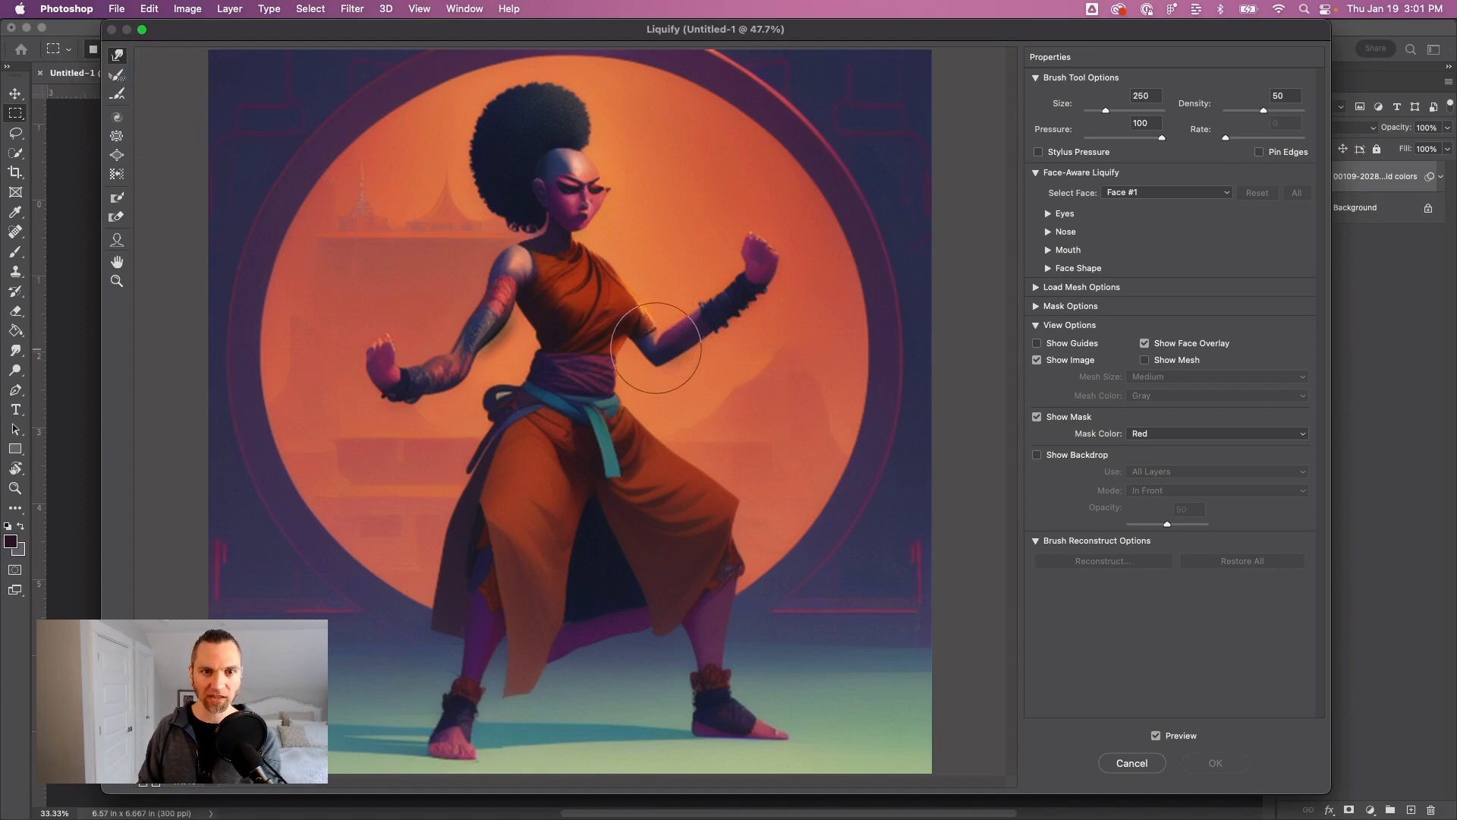
pyautogui.moveTo(658, 339)
pyautogui.mouseDown()
pyautogui.moveTo(639, 314)
pyautogui.moveTo(640, 366)
pyautogui.mouseUp()
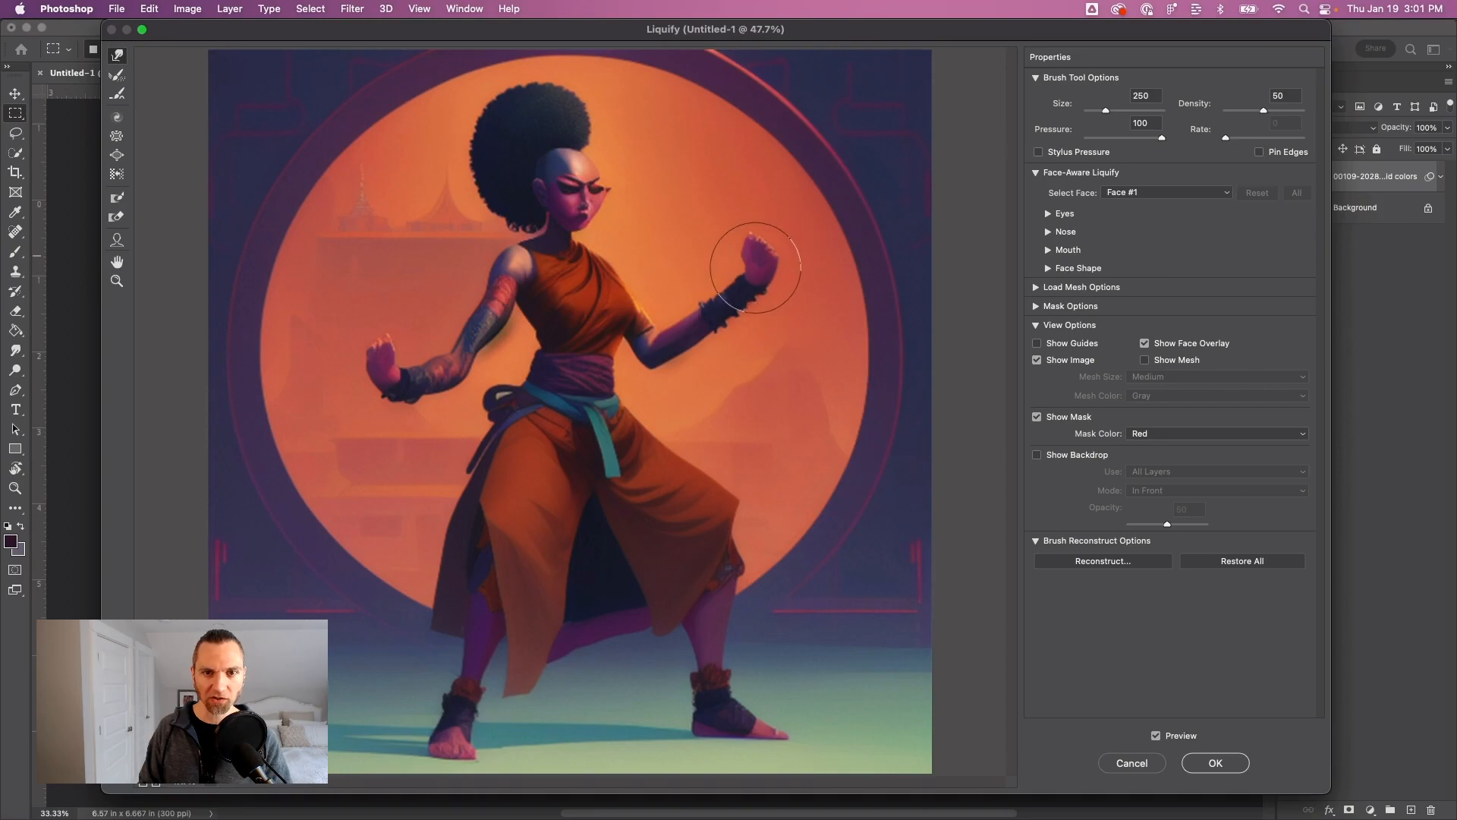
# Step: Enlarge the Forward Warp brush to 400 and push the raised fist inward to shorten that forearm
pyautogui.press(']')
pyautogui.press(']')
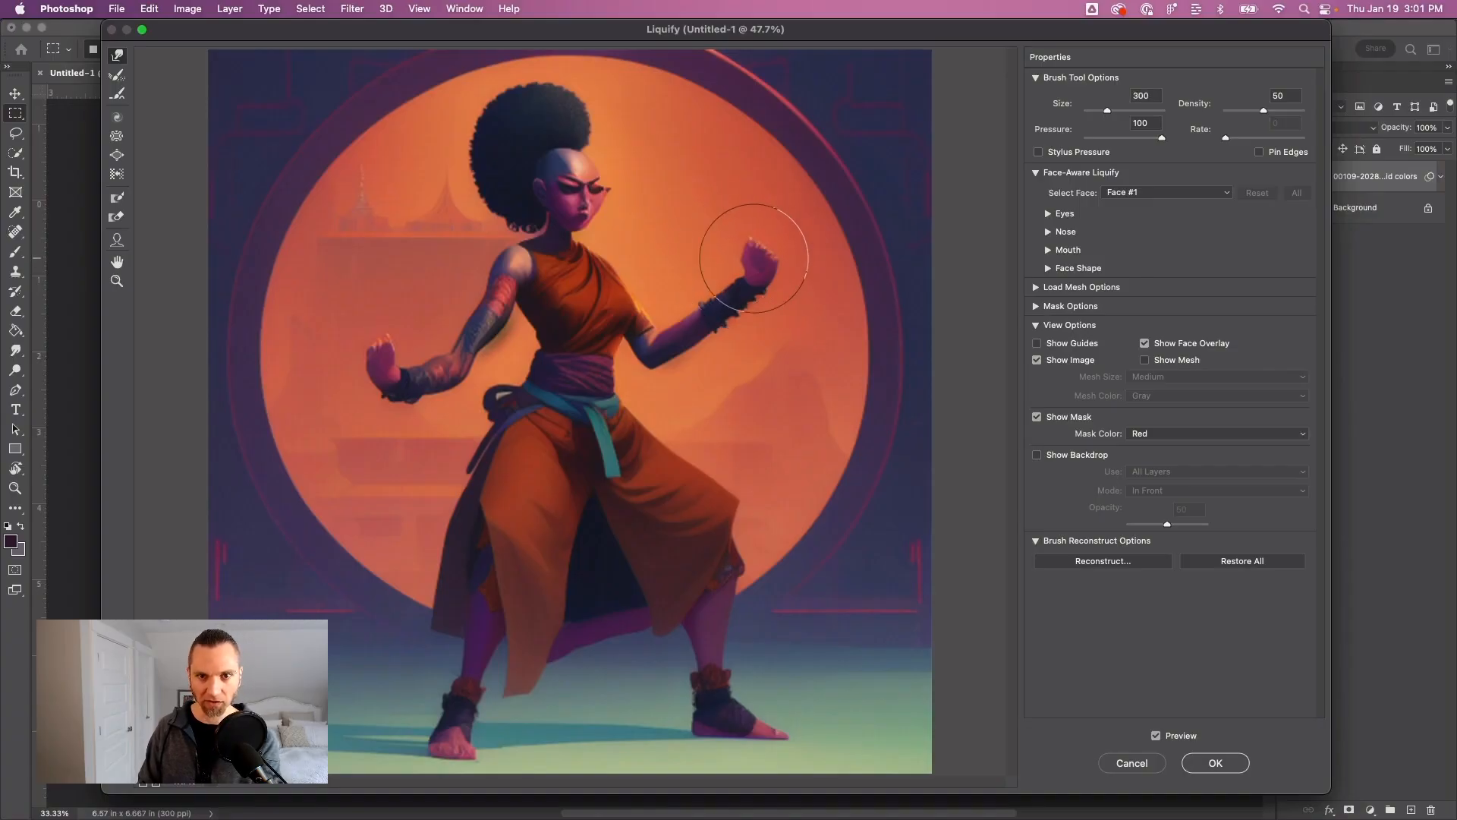
pyautogui.press(']')
pyautogui.moveTo(759, 274)
pyautogui.mouseDown()
pyautogui.moveTo(699, 316)
pyautogui.moveTo(751, 269)
pyautogui.mouseUp()
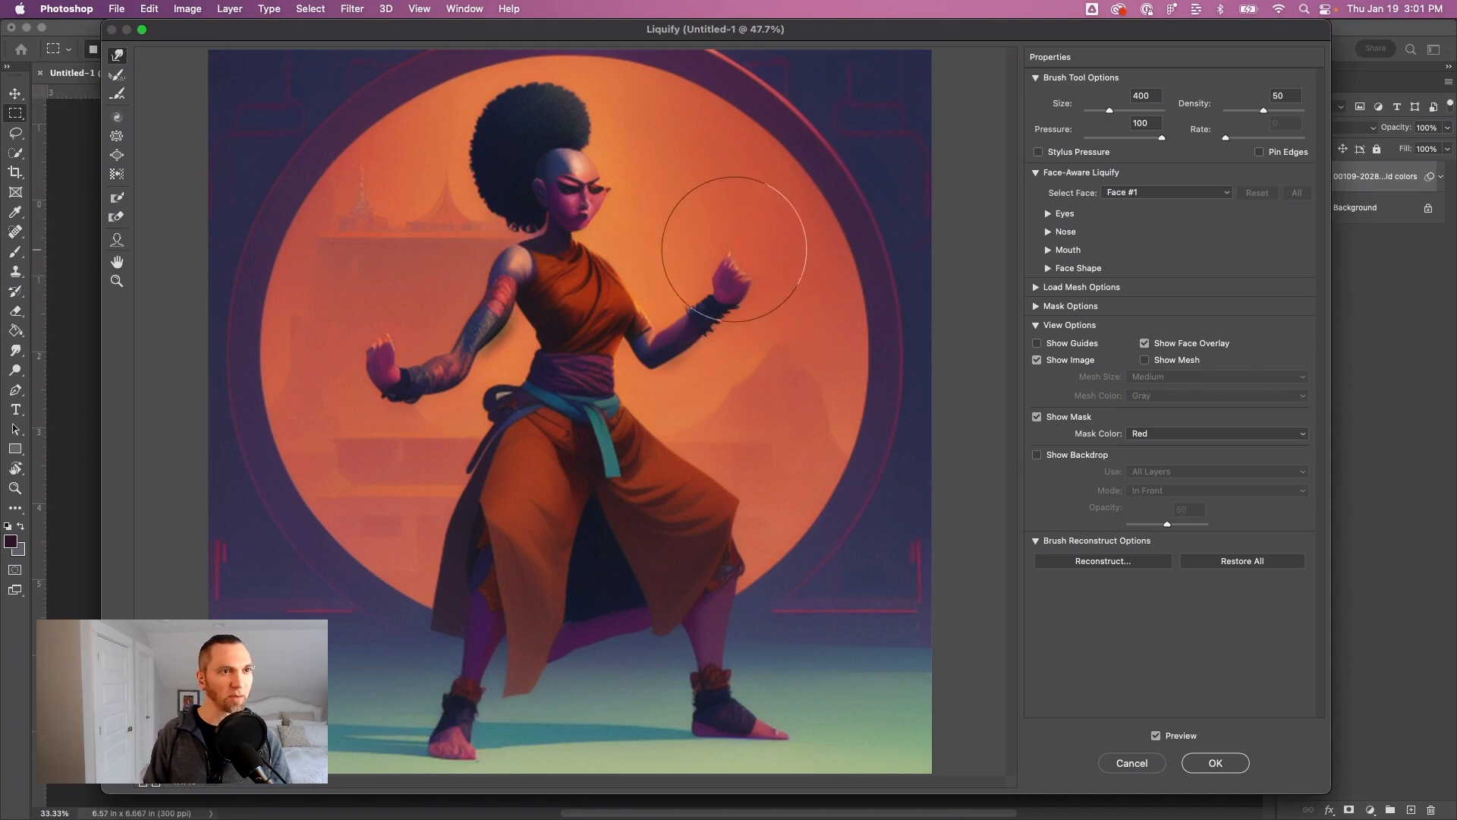
# Step: Reduce the Forward Warp brush to 200 and reshape the fighter's tattooed lower arm, pushing in its hand and thickening the arm
pyautogui.press('[')
pyautogui.press('[')
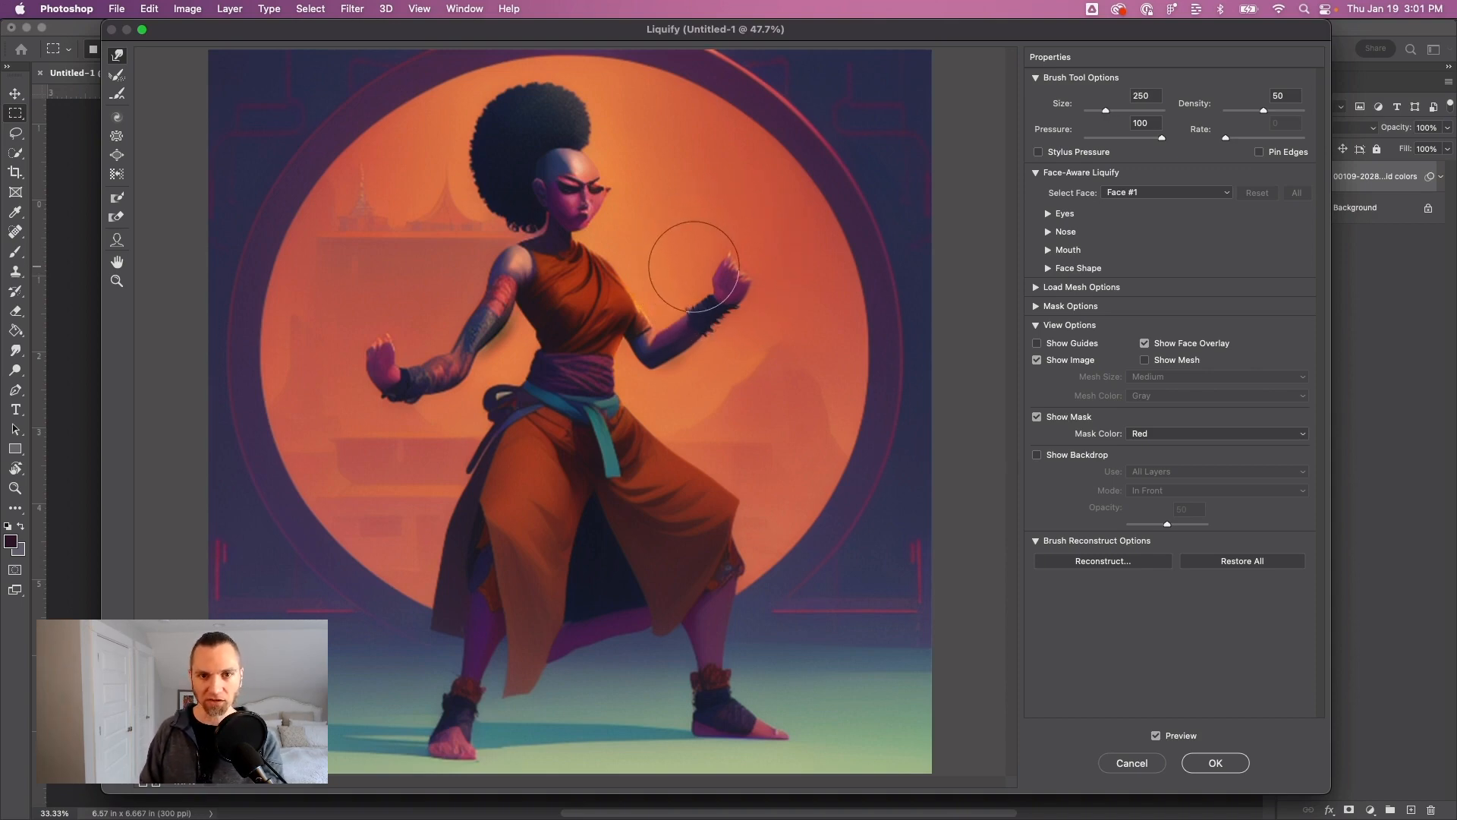
pyautogui.press('[')
pyautogui.press('[')
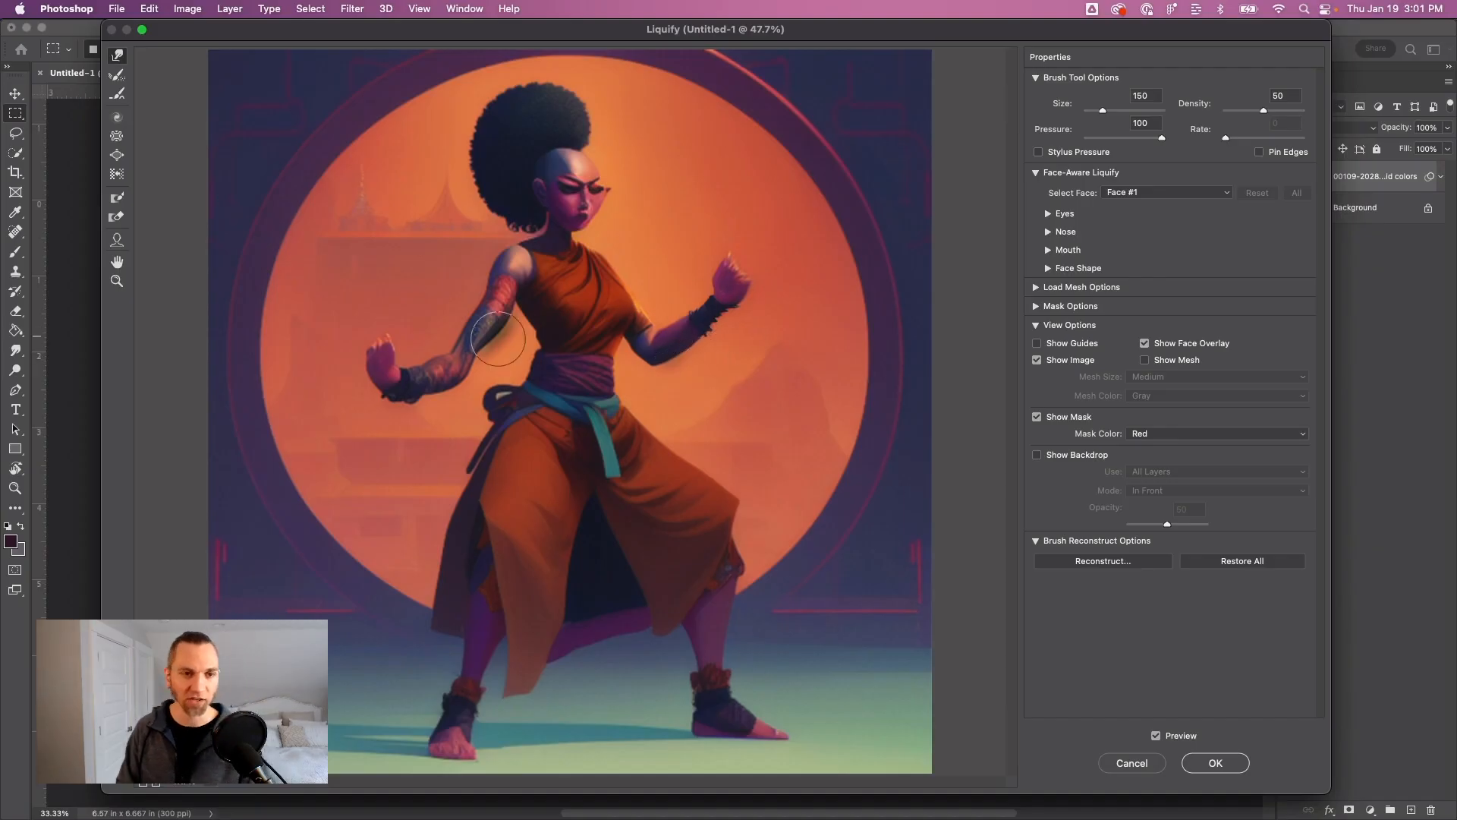
pyautogui.press(']')
pyautogui.press(']')
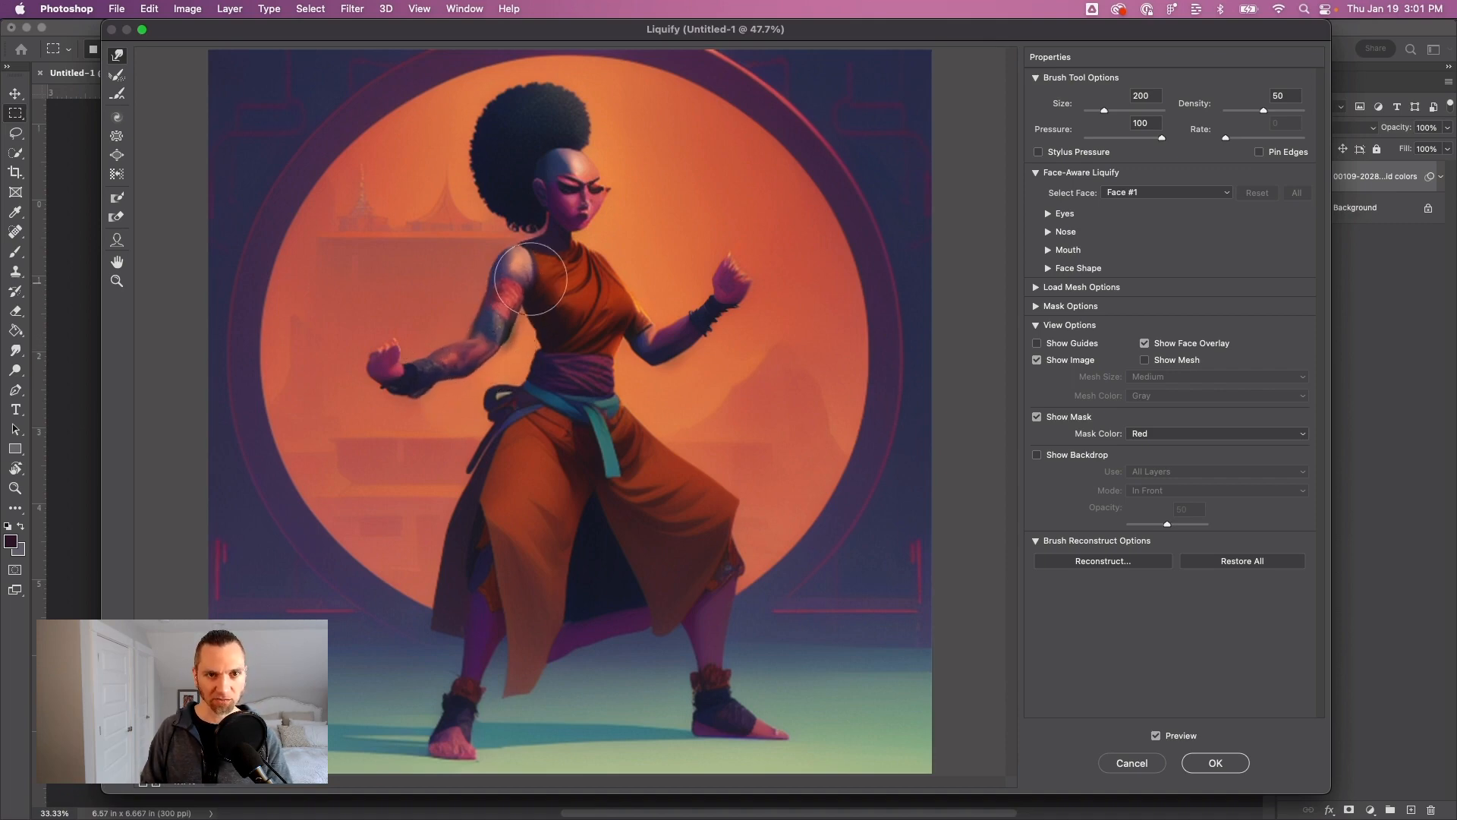
# Step: Enlarge the Forward Warp brush to 300, nudge the lower fist, and use undo to compare the Liquify result with the original
pyautogui.press(']')
pyautogui.press(']')
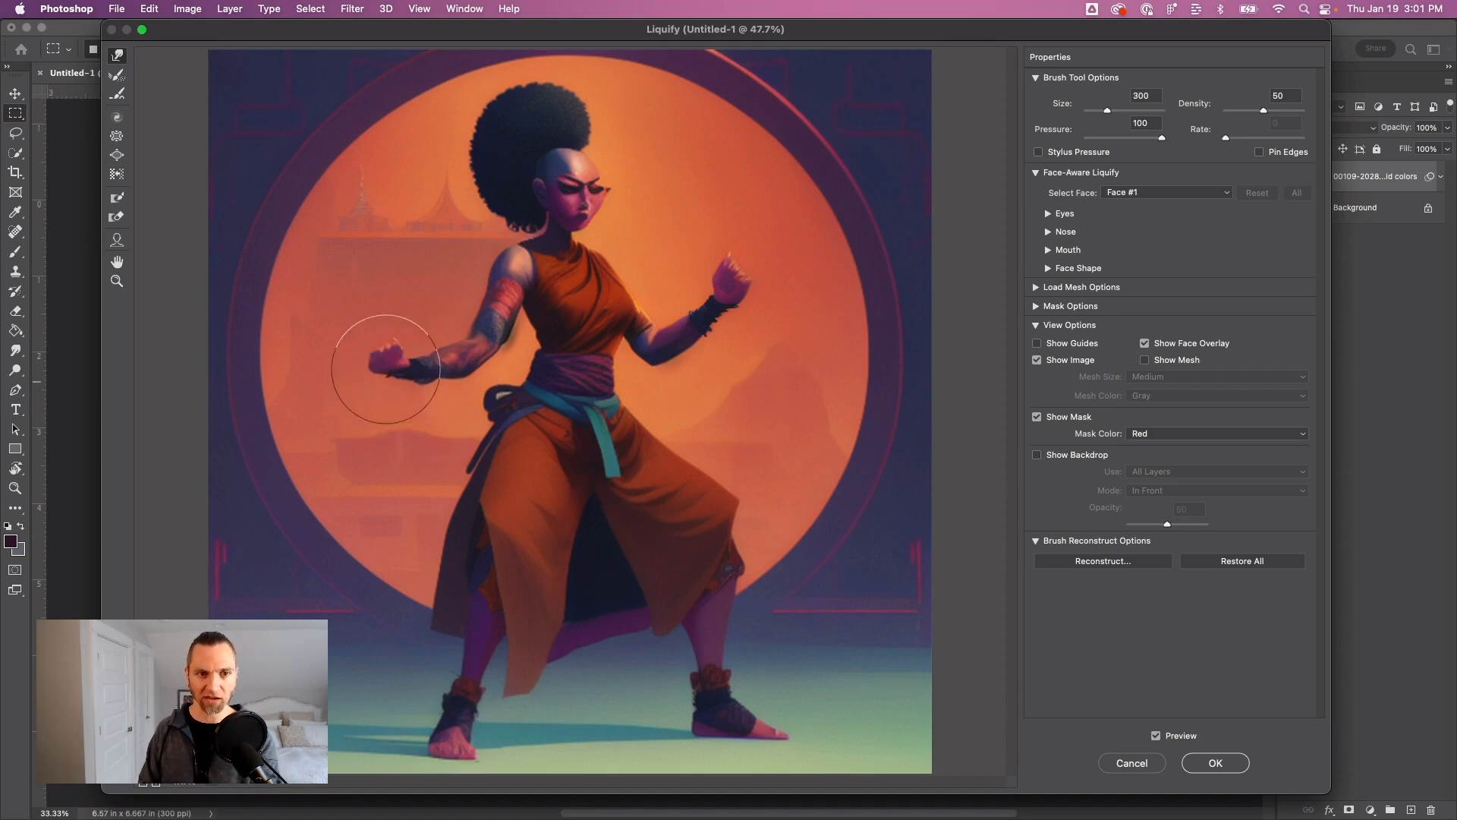
pyautogui.moveTo(361, 356); pyautogui.dragTo(368, 367)
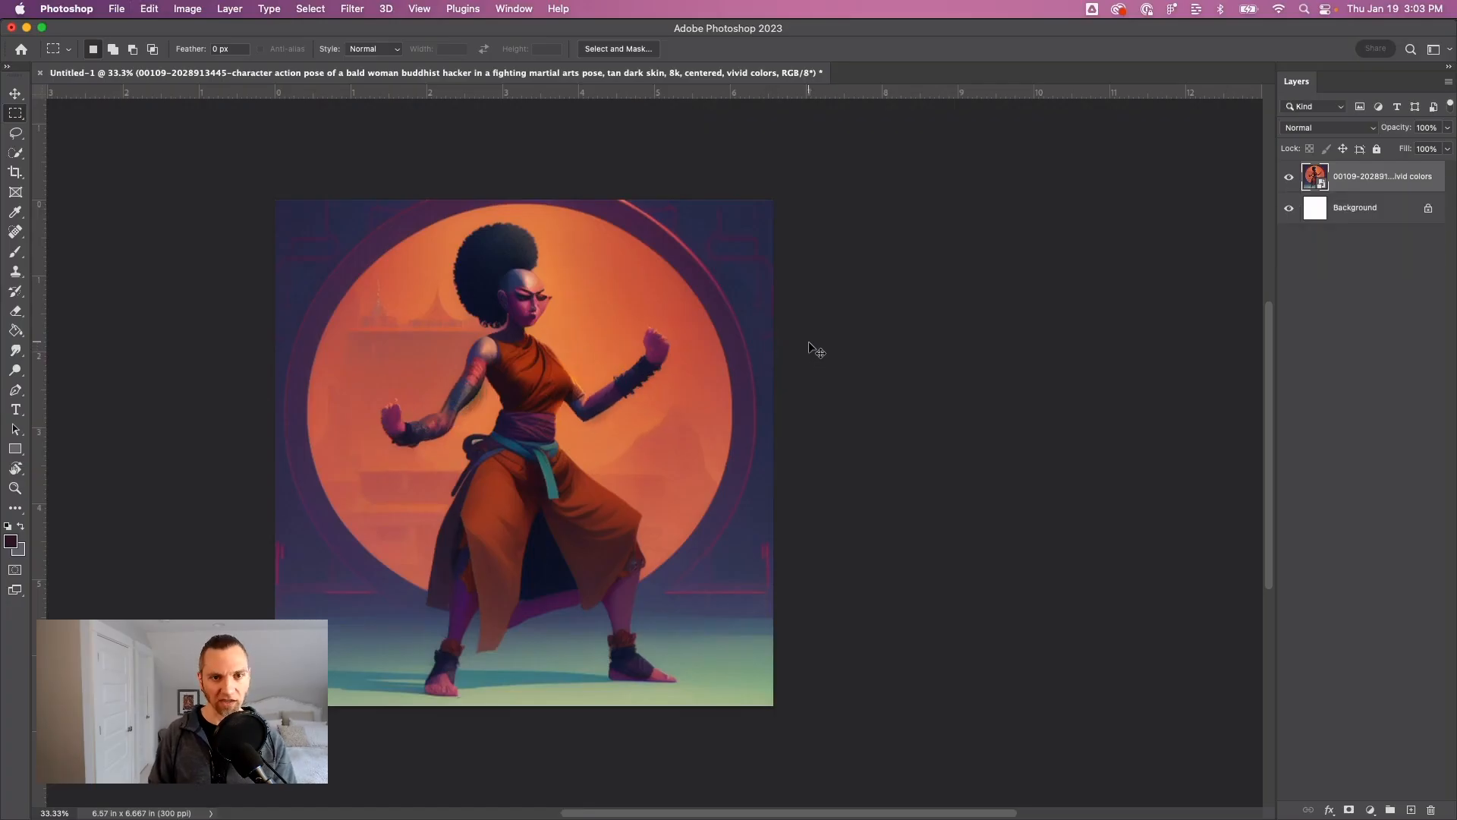
pyautogui.press('super+z')
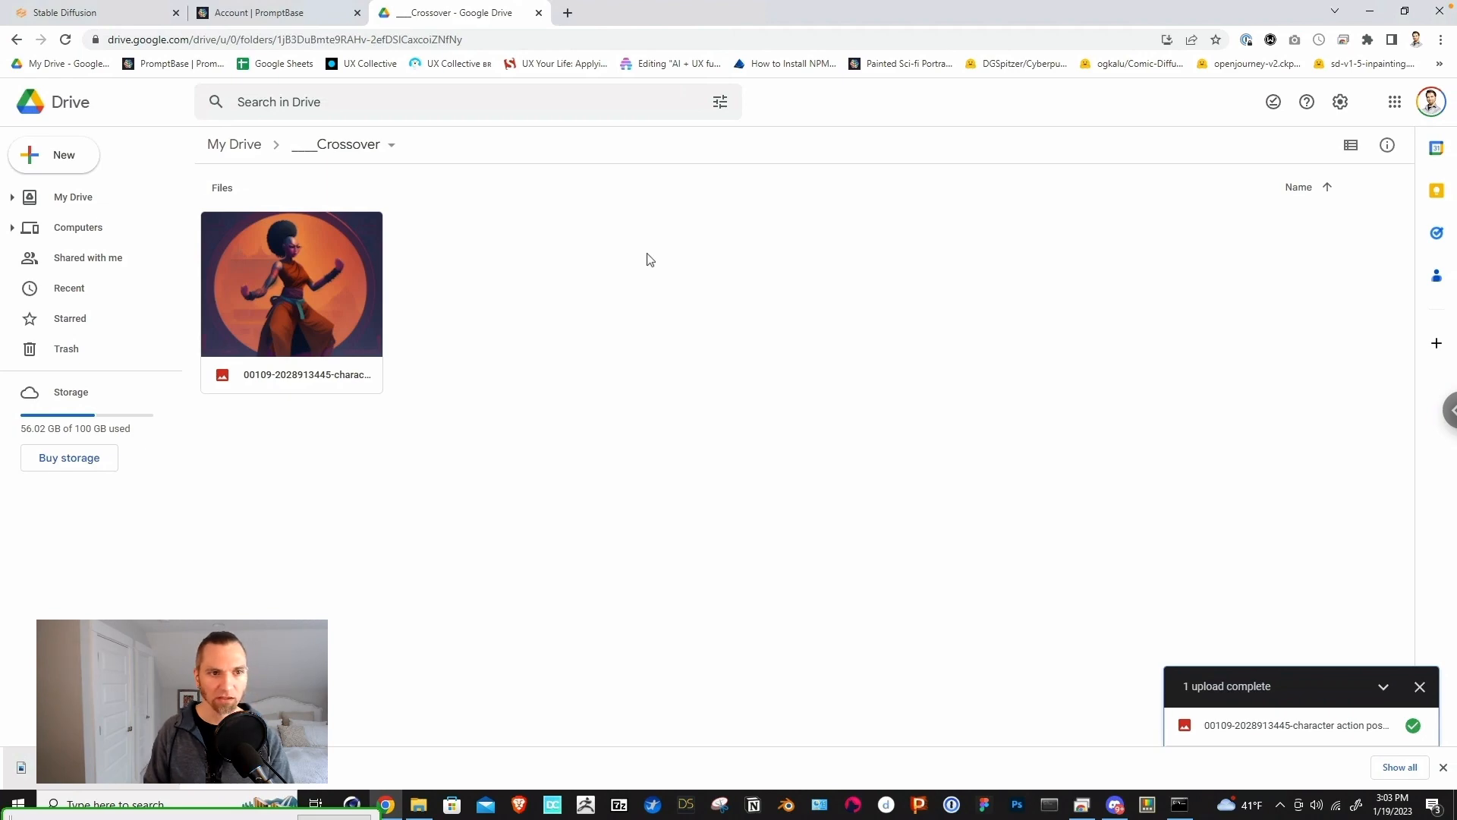
# Step: Switch to the Stable Diffusion page and generate three more images from the current martial arts action-pose prompt
pyautogui.click(121, 13)
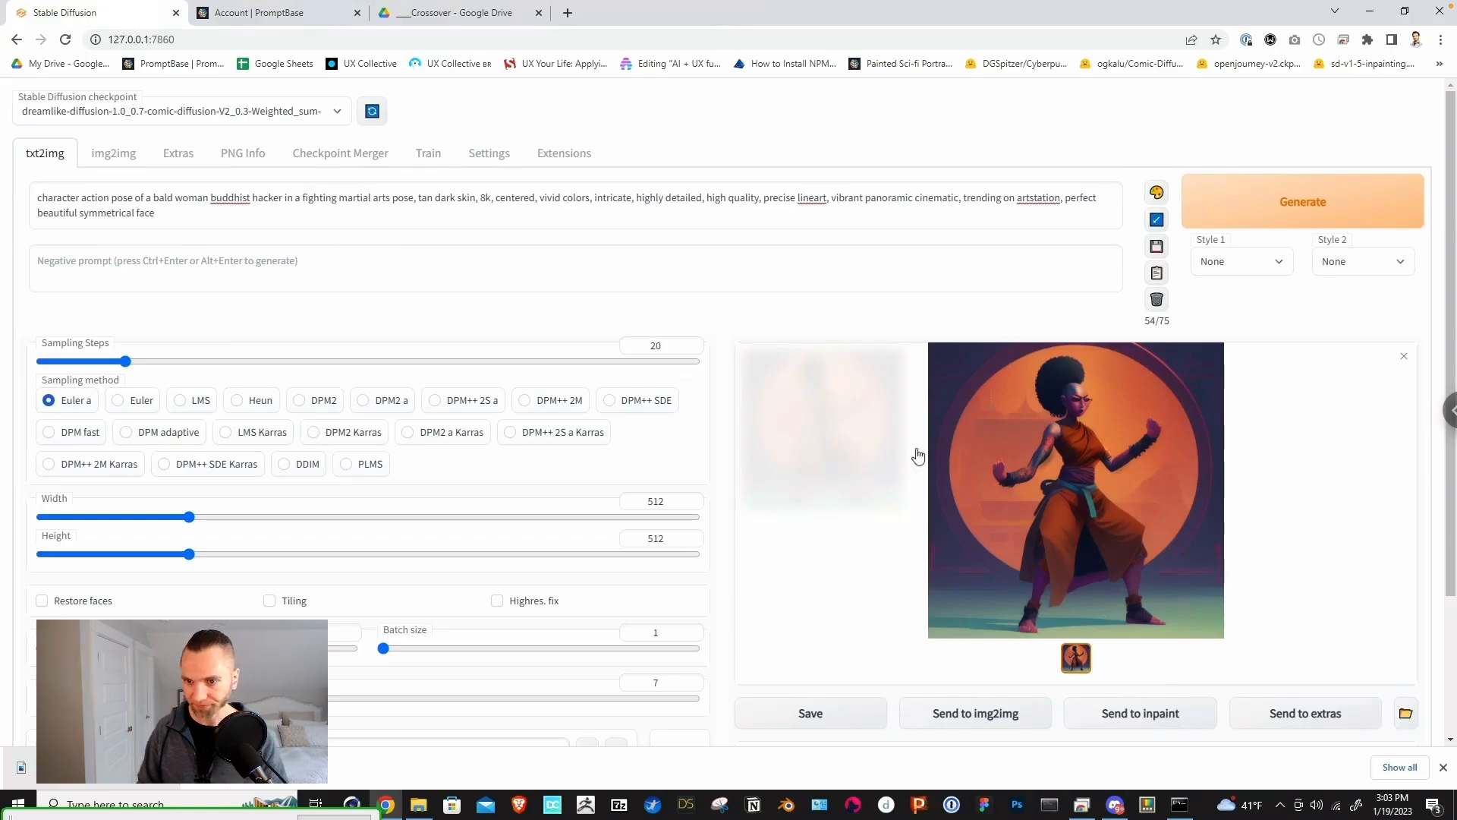
pyautogui.click(467, 250)
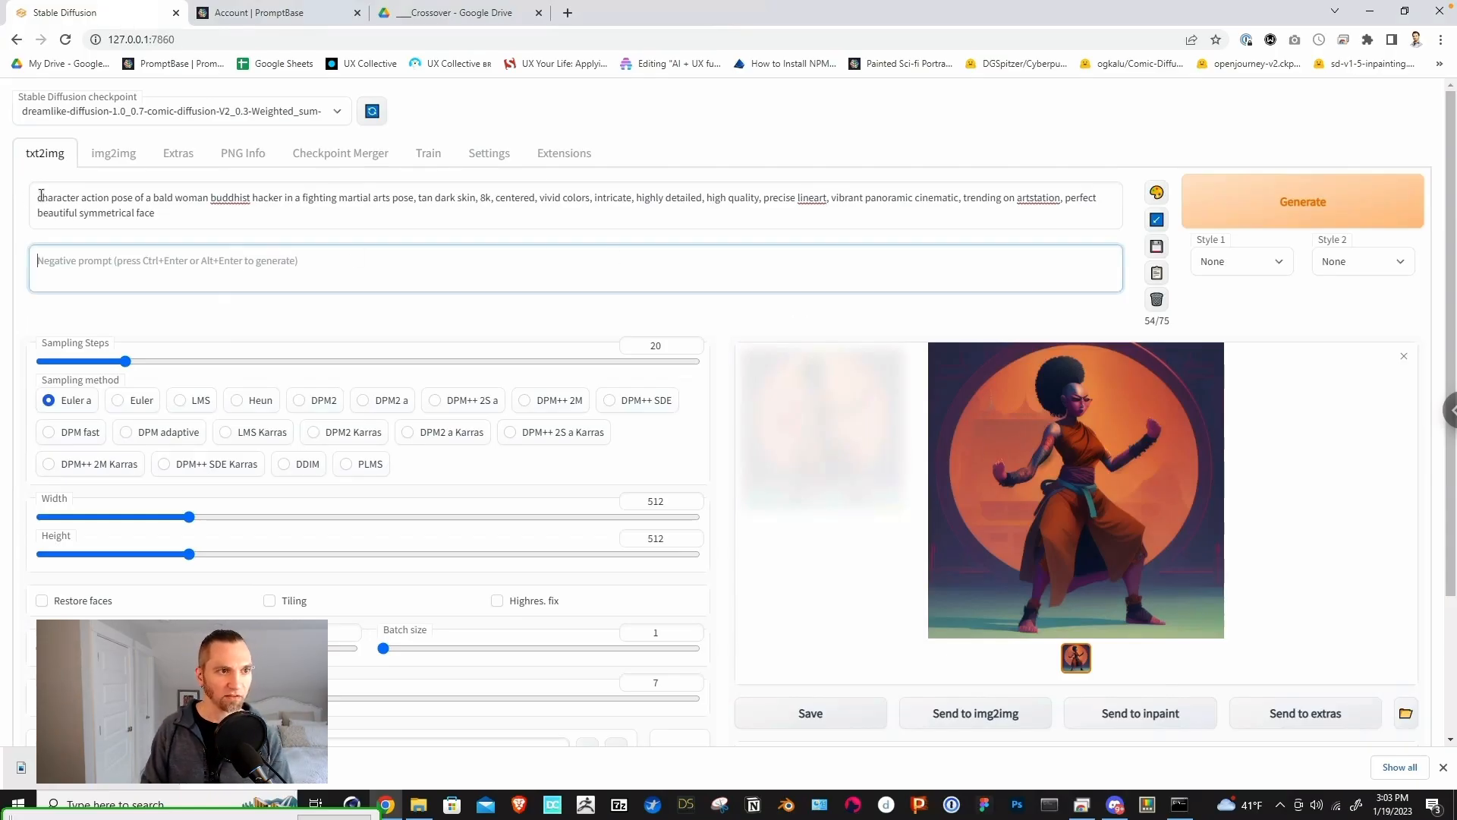
pyautogui.moveTo(52, 198); pyautogui.dragTo(266, 202)
pyautogui.click(213, 207)
pyautogui.click(1286, 217)
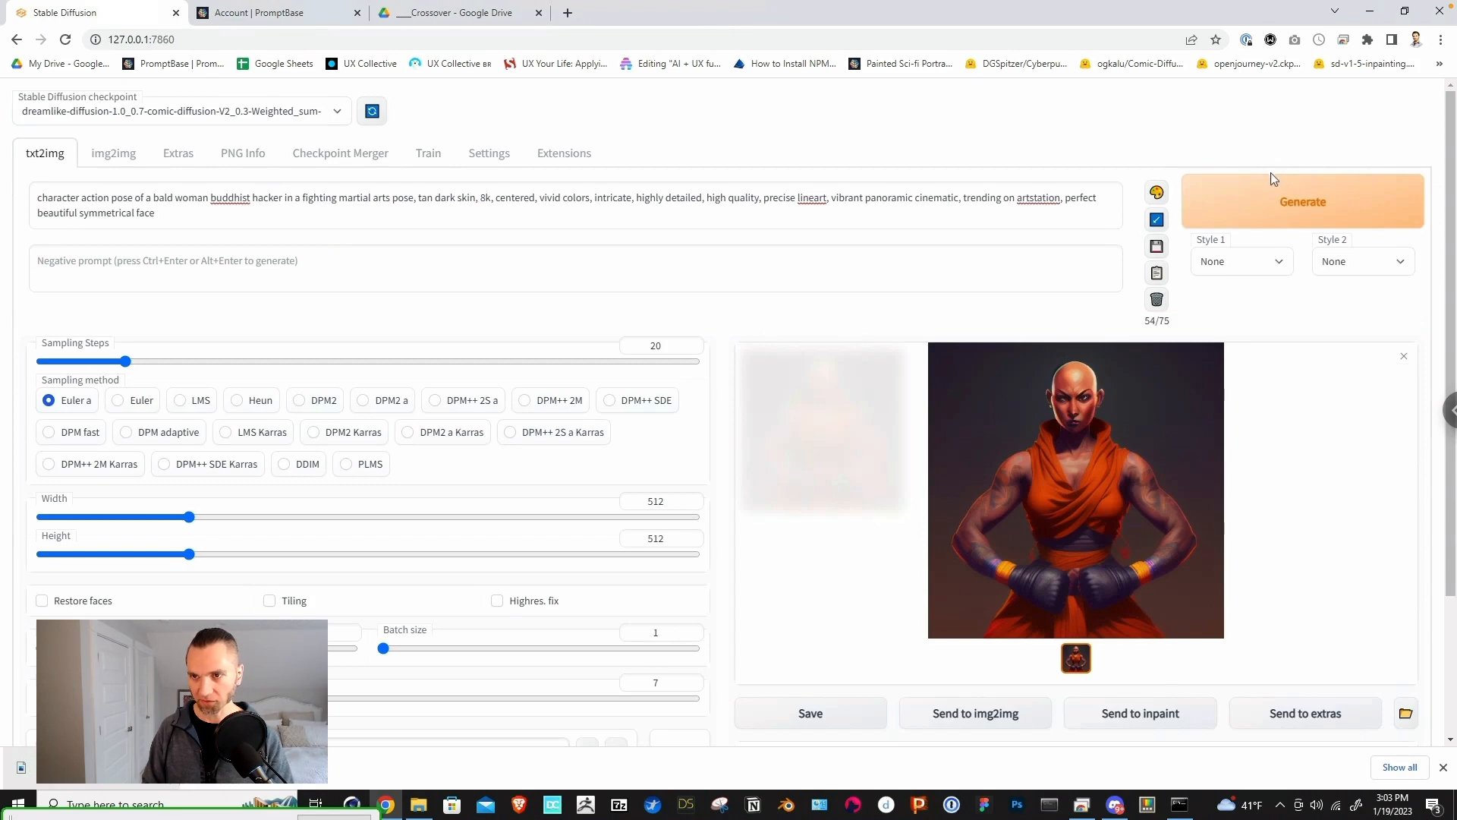
pyautogui.click(1259, 202)
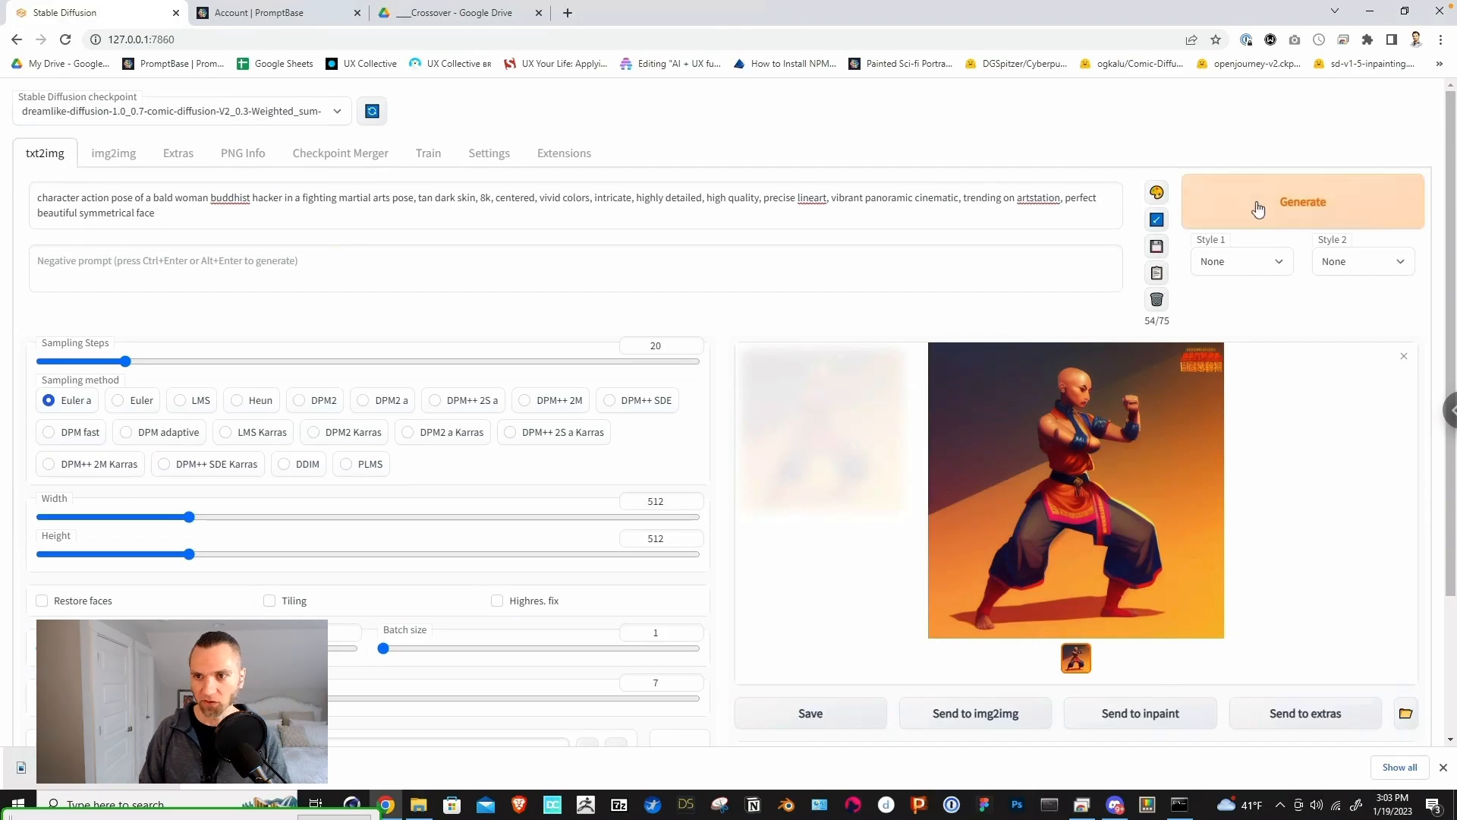
pyautogui.click(1261, 207)
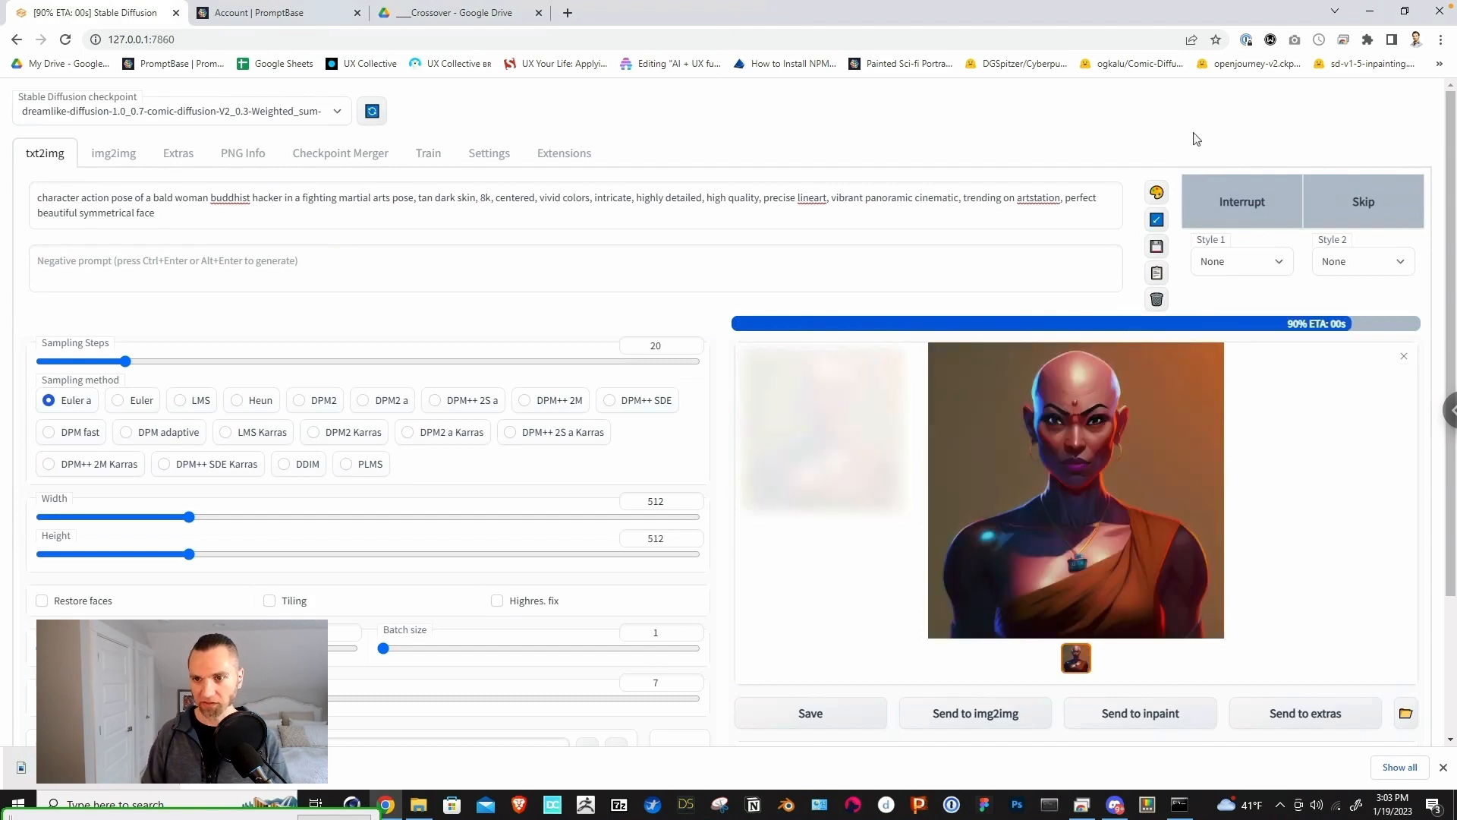
# Step: Insert "sci fi" before "hacker" in the txt2img prompt and generate two images with it
pyautogui.click(306, 201)
pyautogui.click(267, 199)
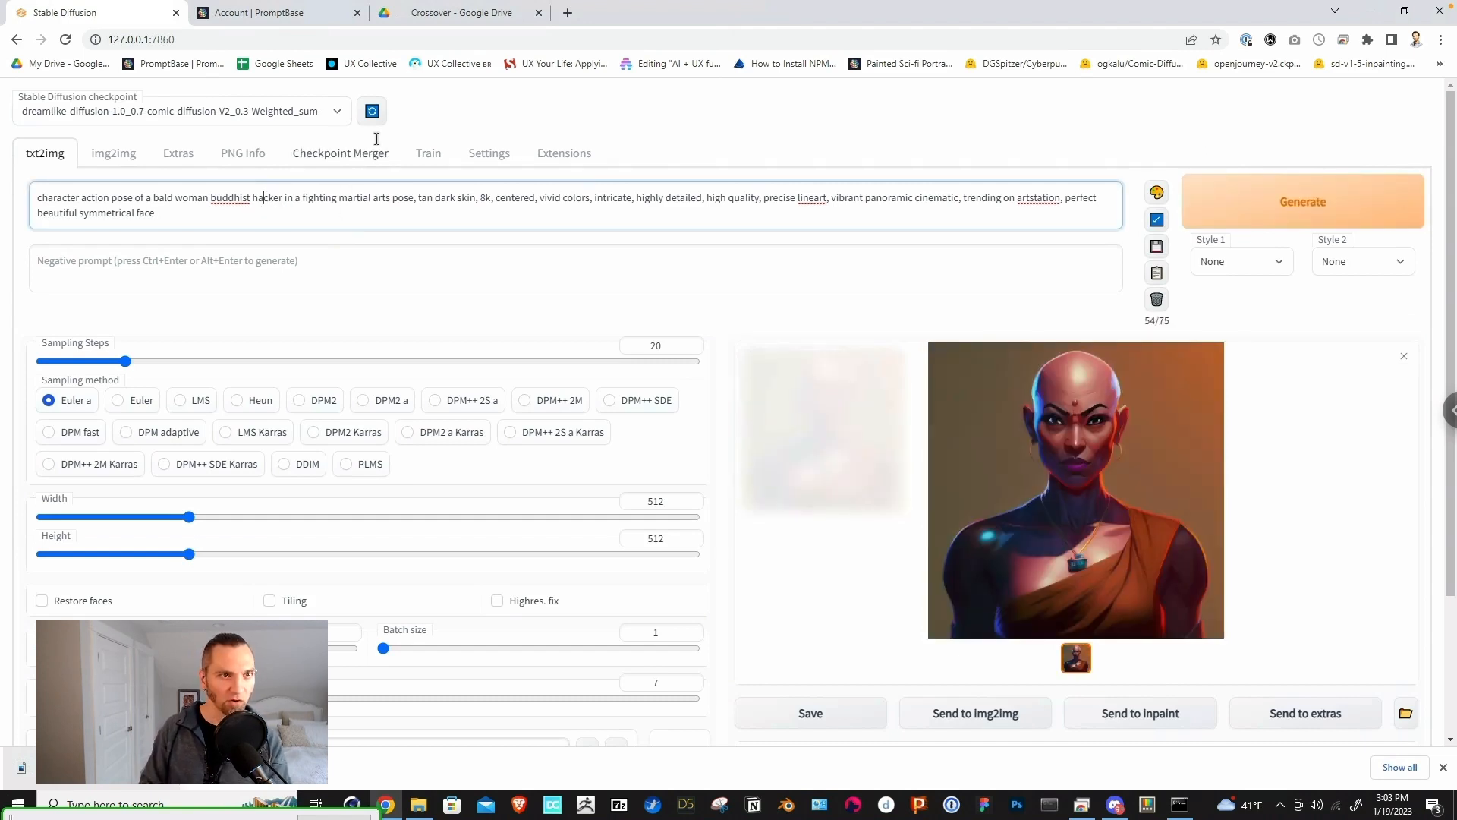
pyautogui.write('sci')
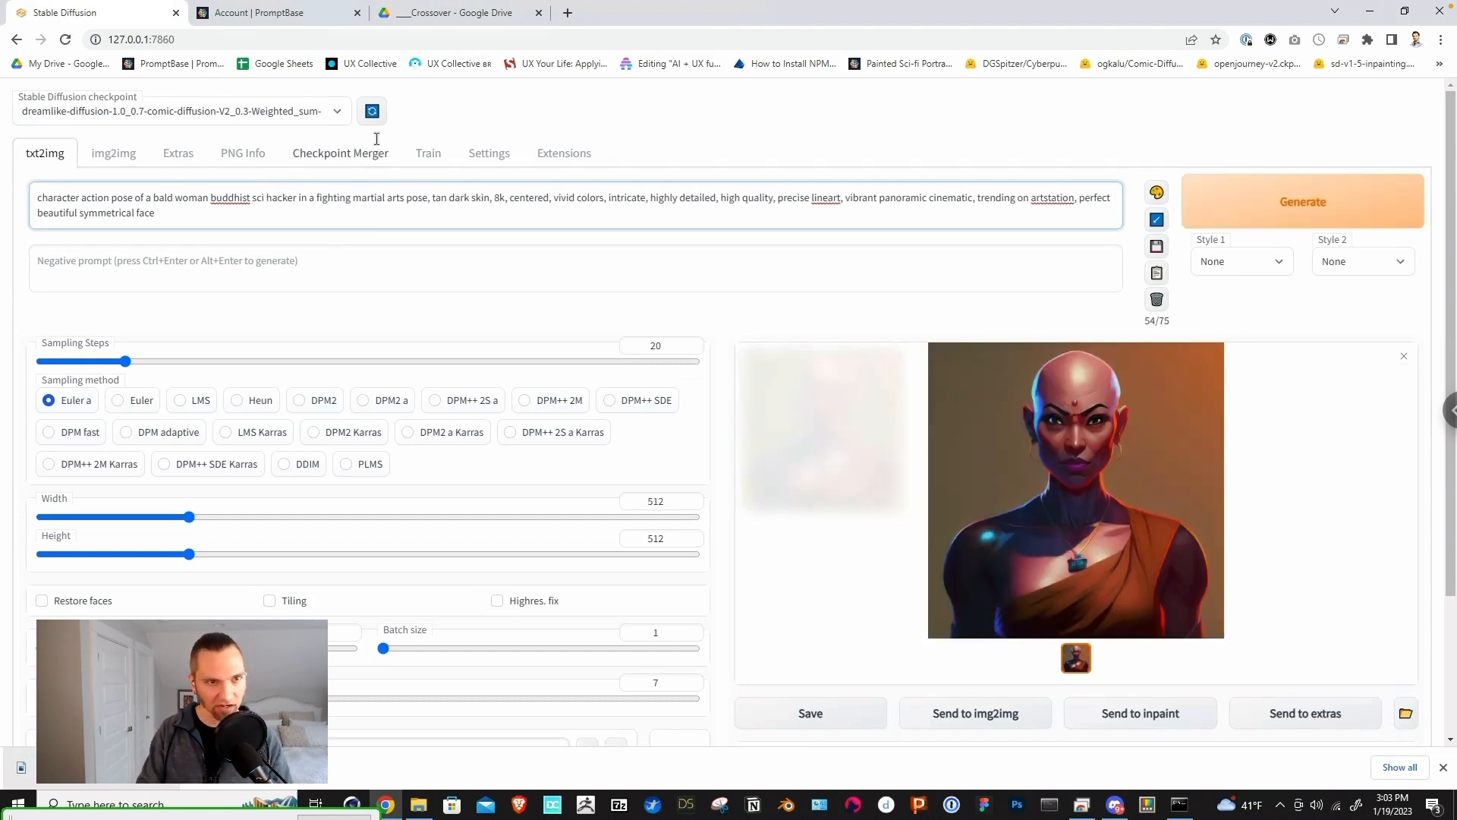
pyautogui.write(' fi')
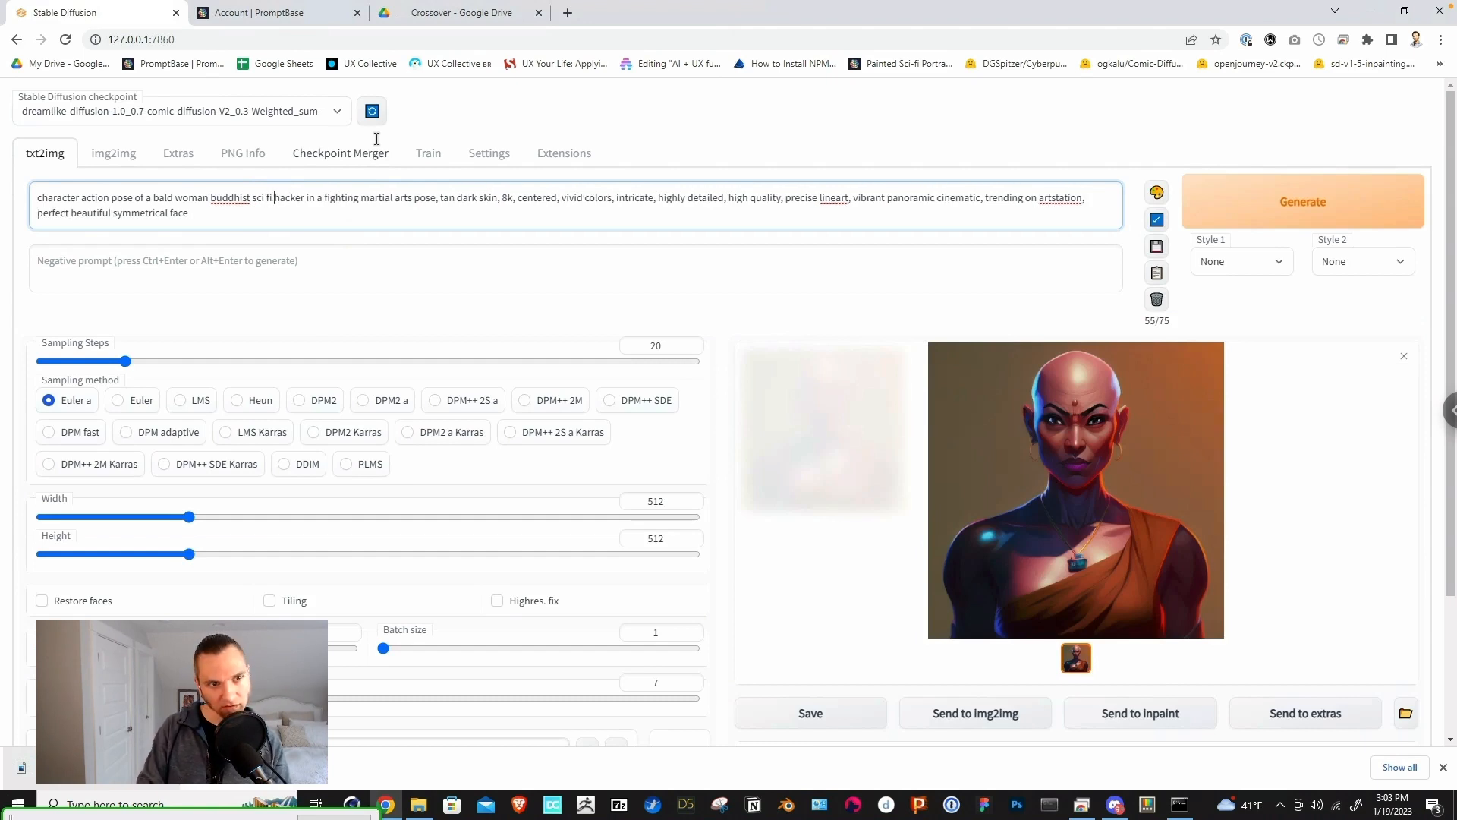
pyautogui.click(1310, 205)
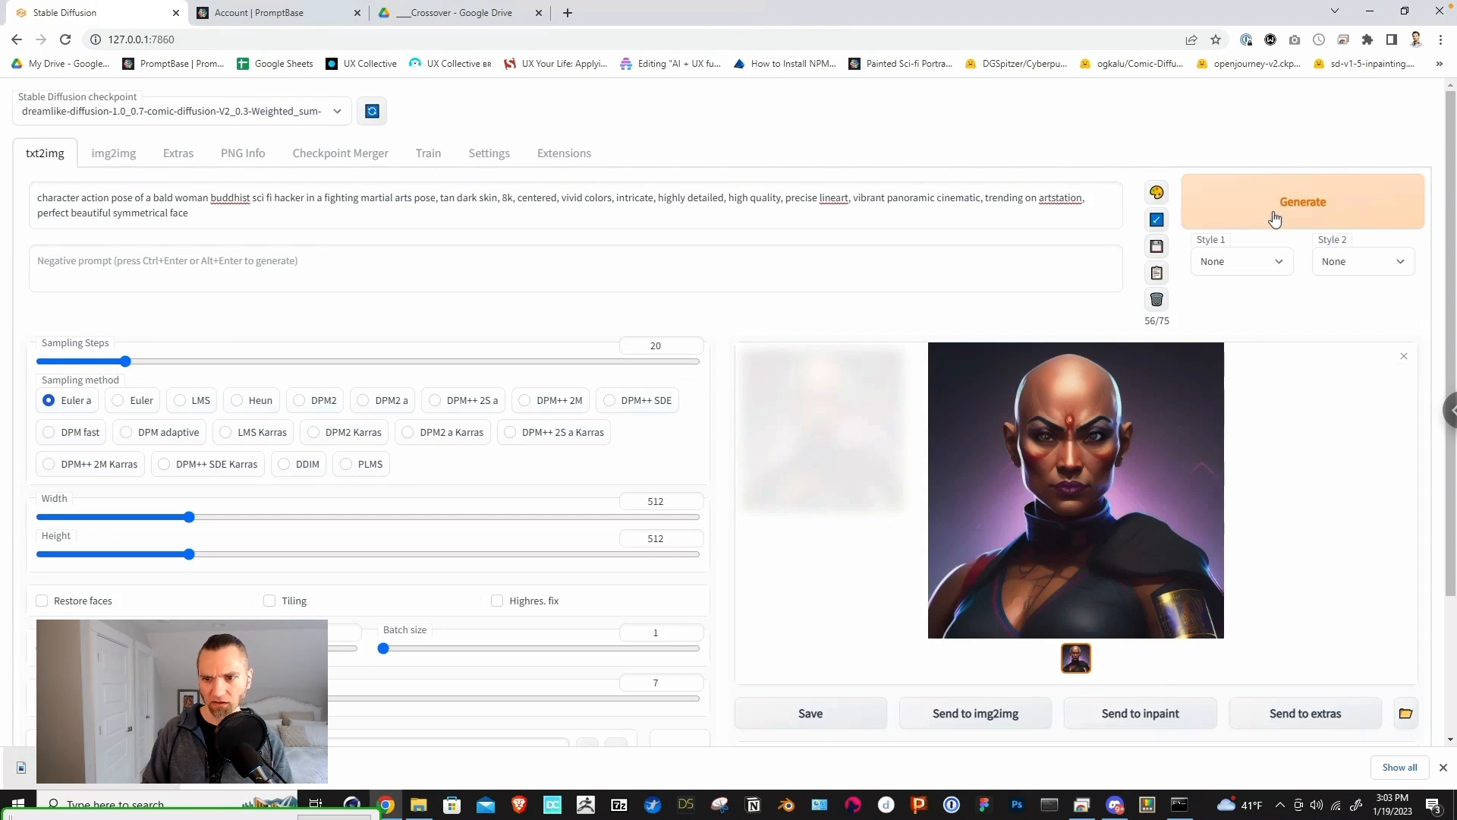
pyautogui.click(1274, 219)
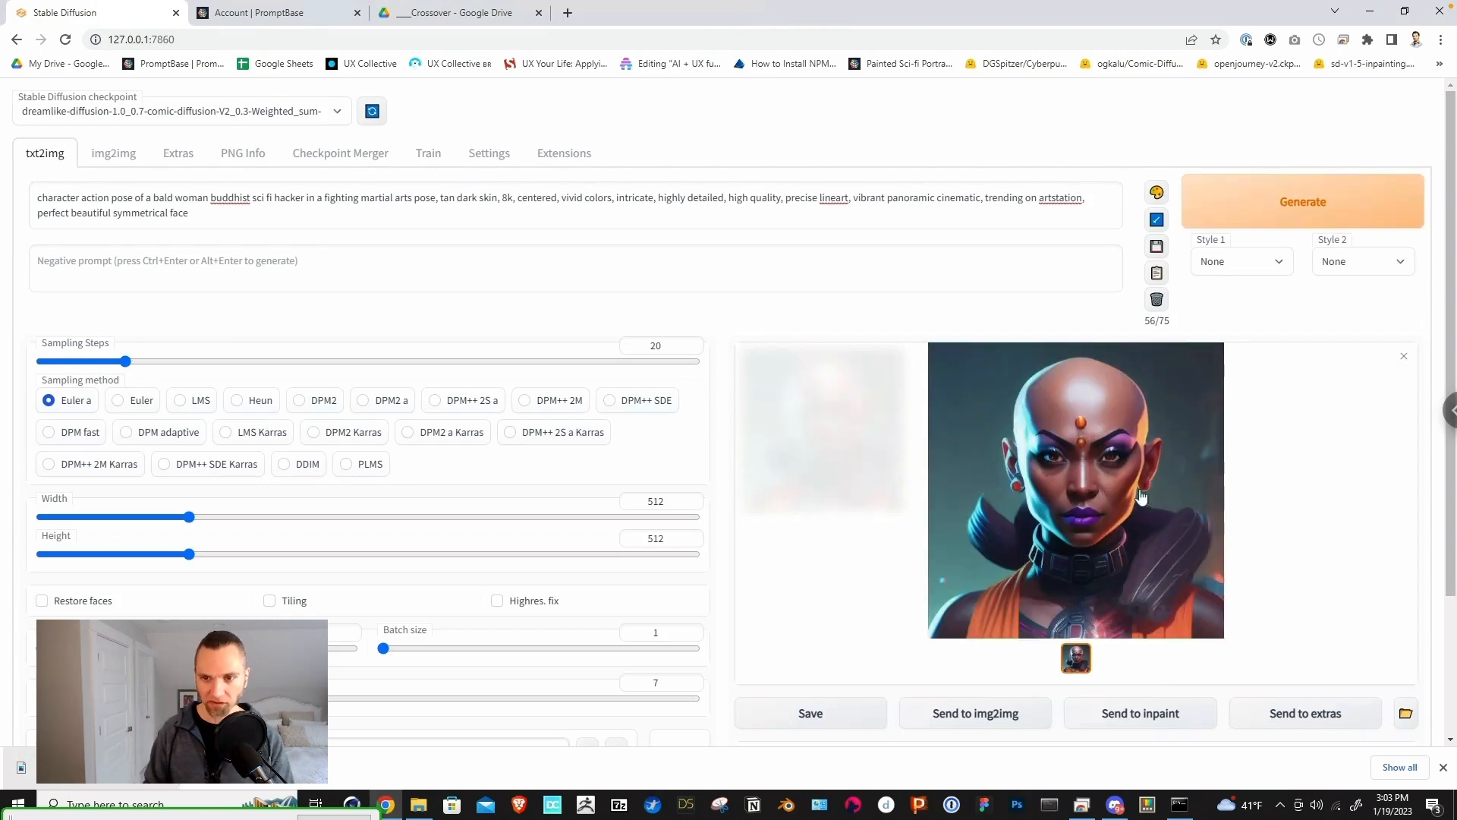
# Step: Open the txt2img-images output folder and browse the generated characters
pyautogui.click(1405, 717)
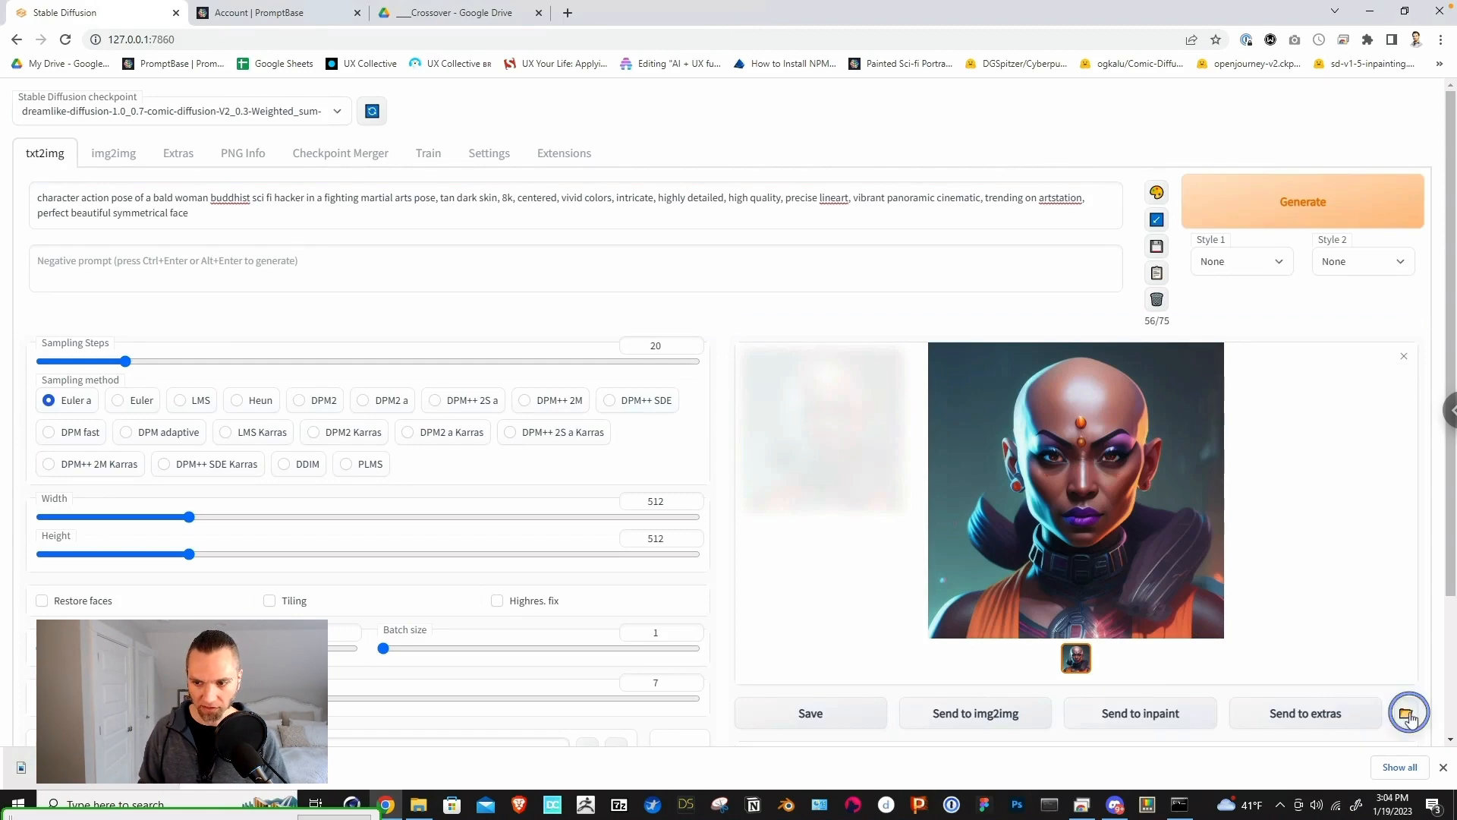
pyautogui.click(416, 807)
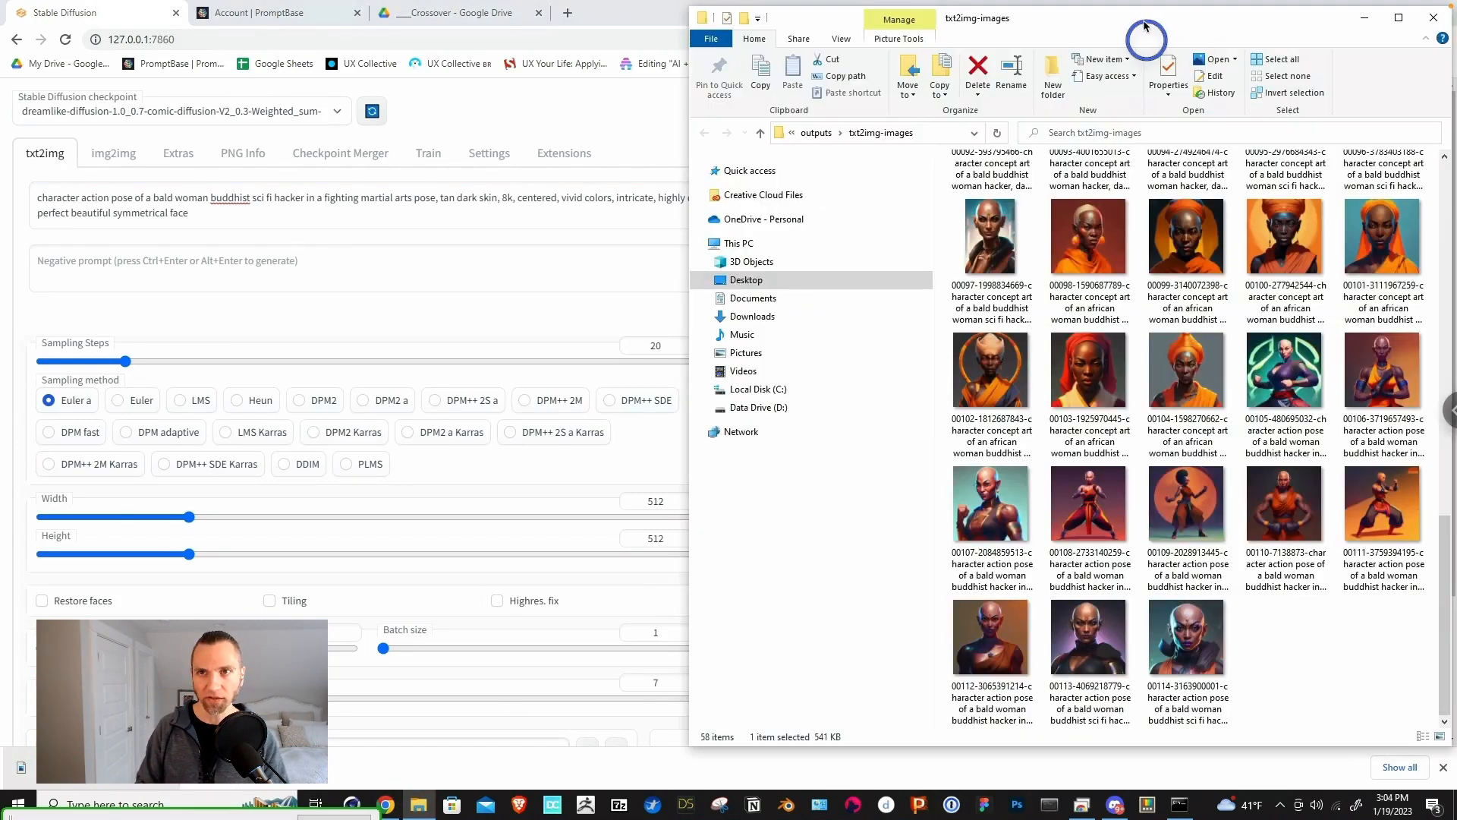
pyautogui.moveTo(1144, 25); pyautogui.dragTo(1070, 22)
pyautogui.moveTo(1215, 26); pyautogui.dragTo(1221, 33)
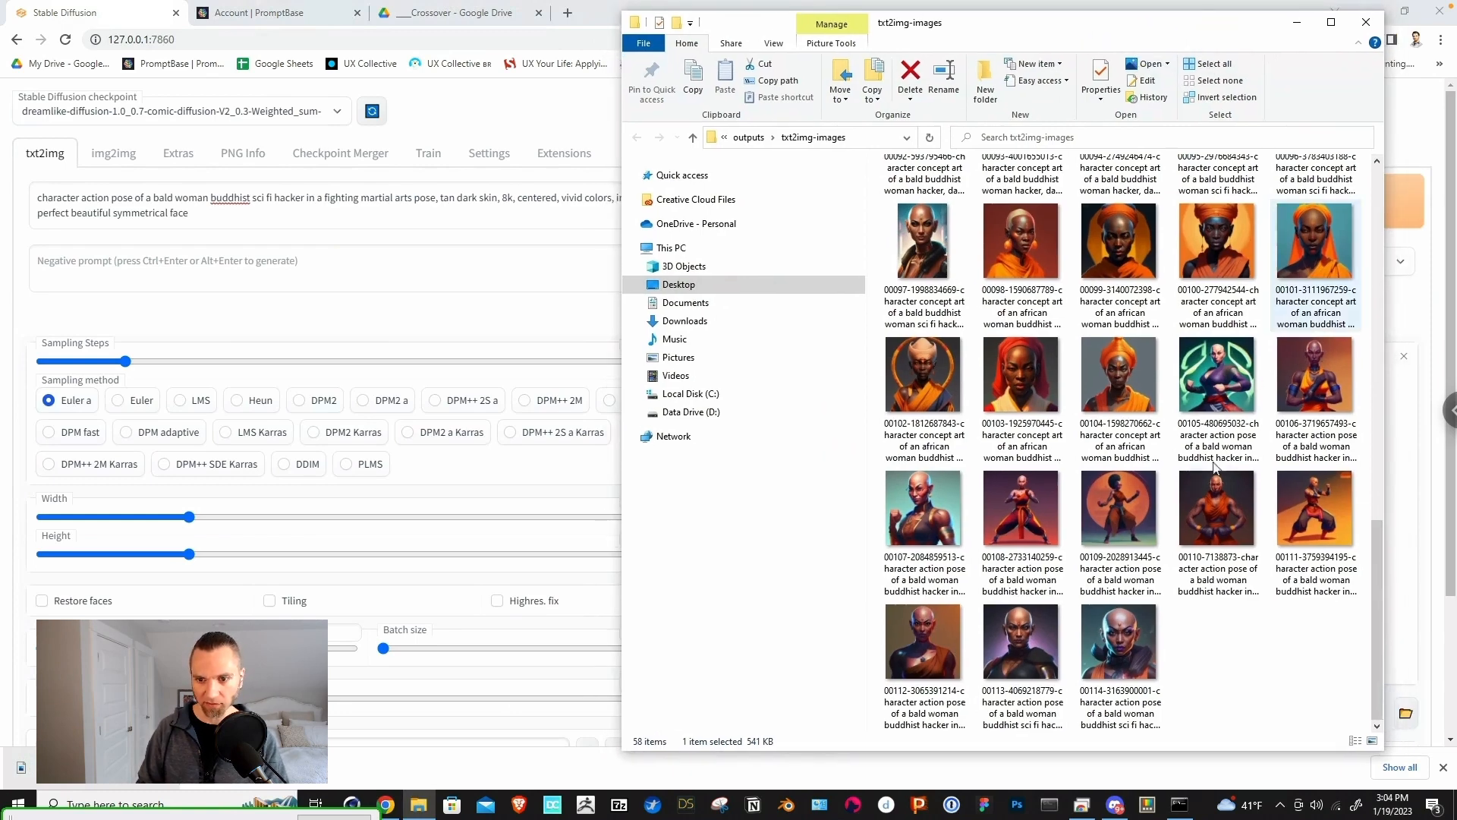
pyautogui.click(1114, 649)
pyautogui.scroll(8, 1184, 508)
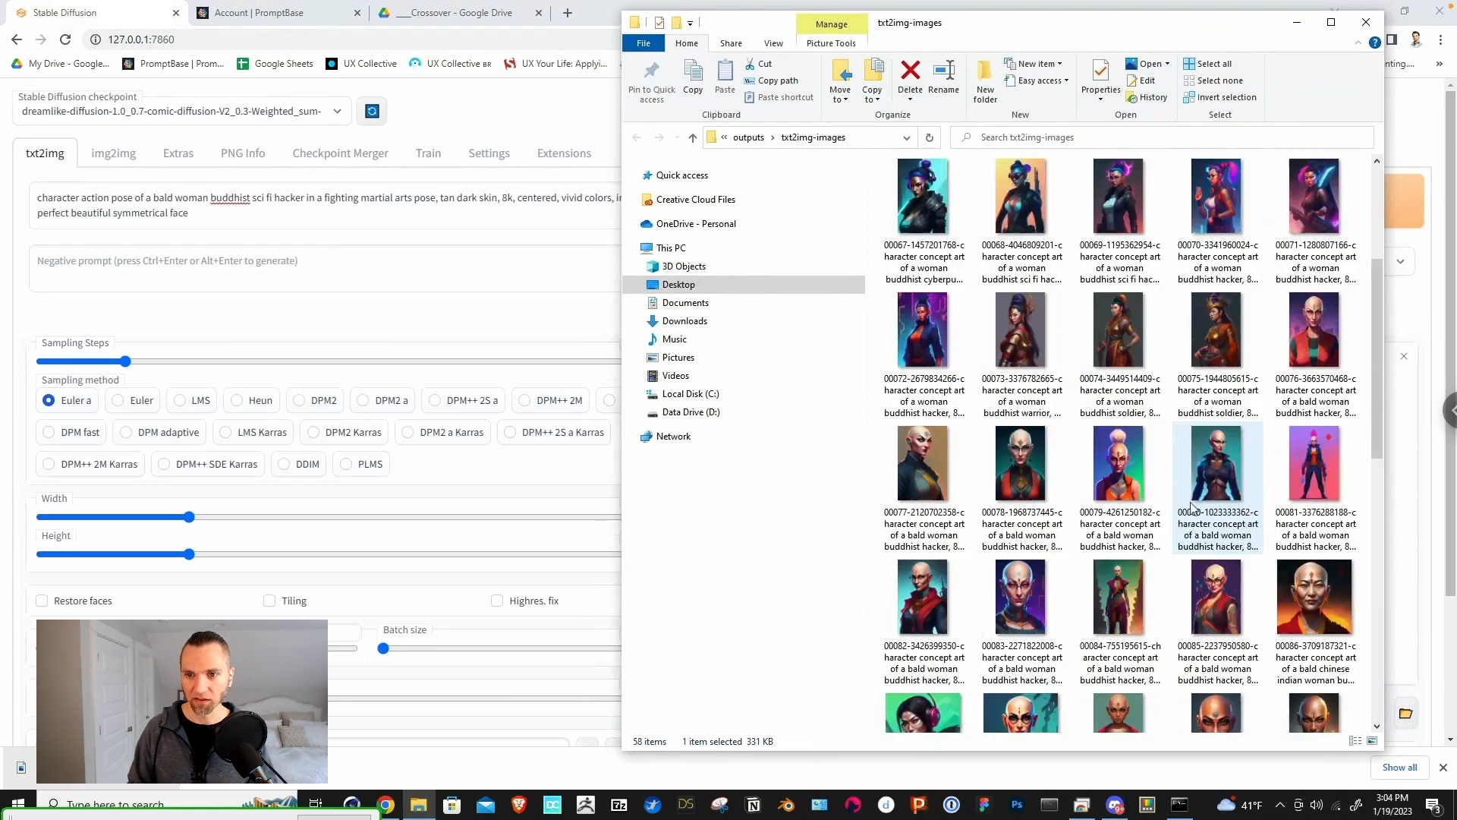
pyautogui.scroll(-8, 1202, 503)
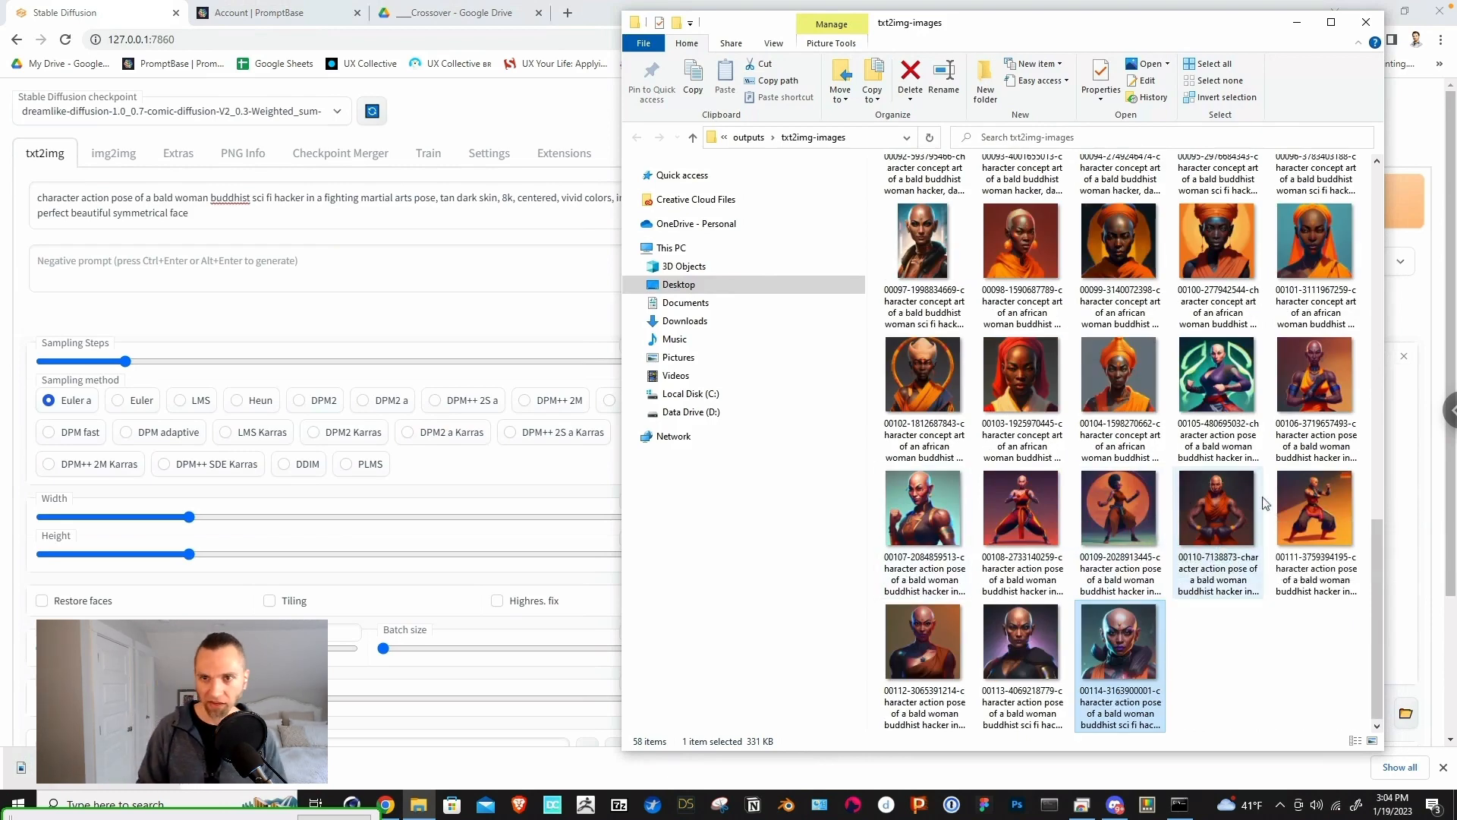
# Step: View the 00097 sci fi hacker portrait at full size, close it, and look through the earlier character images in the folder
pyautogui.click(927, 270)
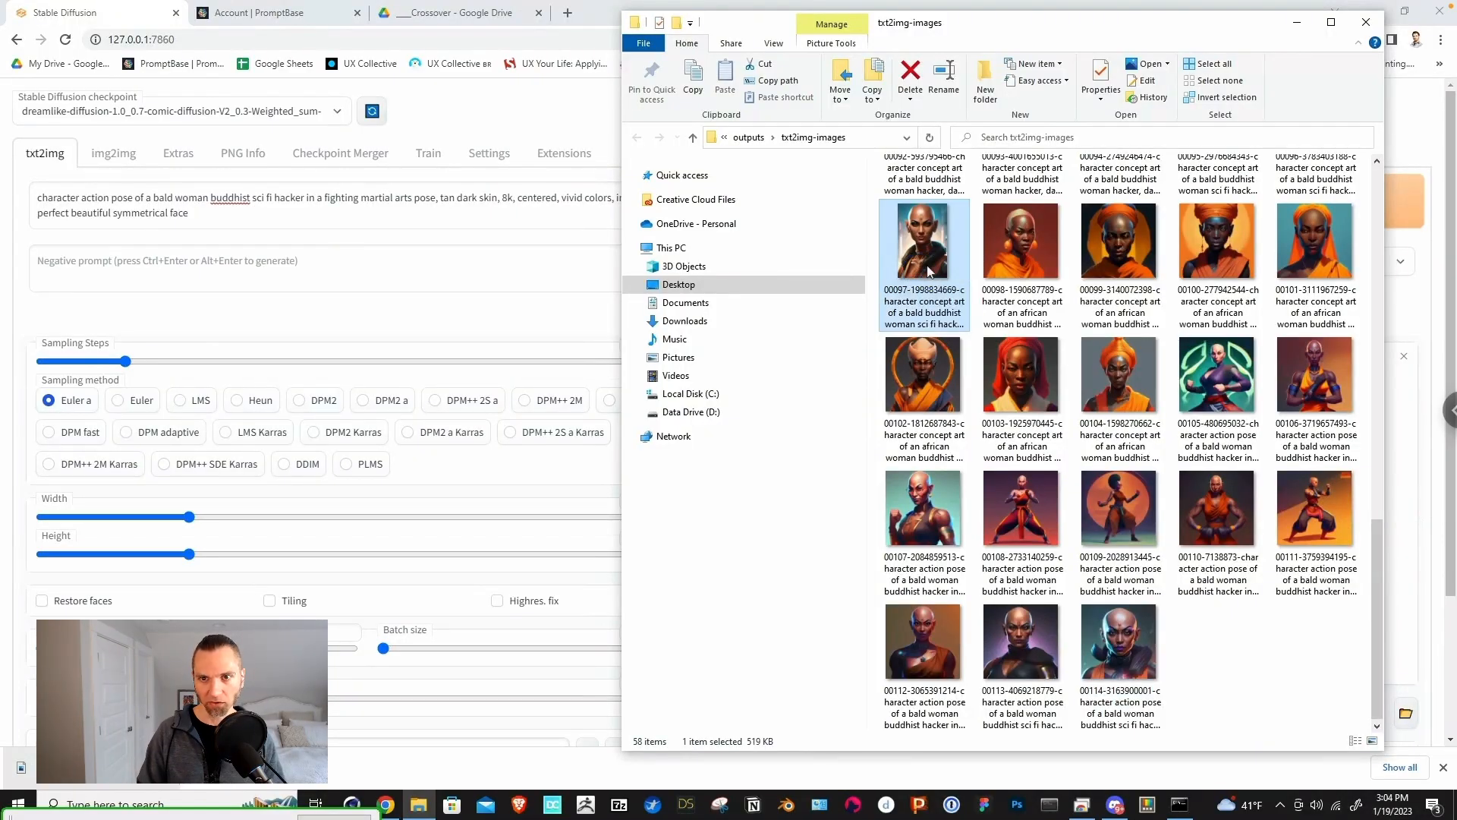
pyautogui.doubleClick(927, 270)
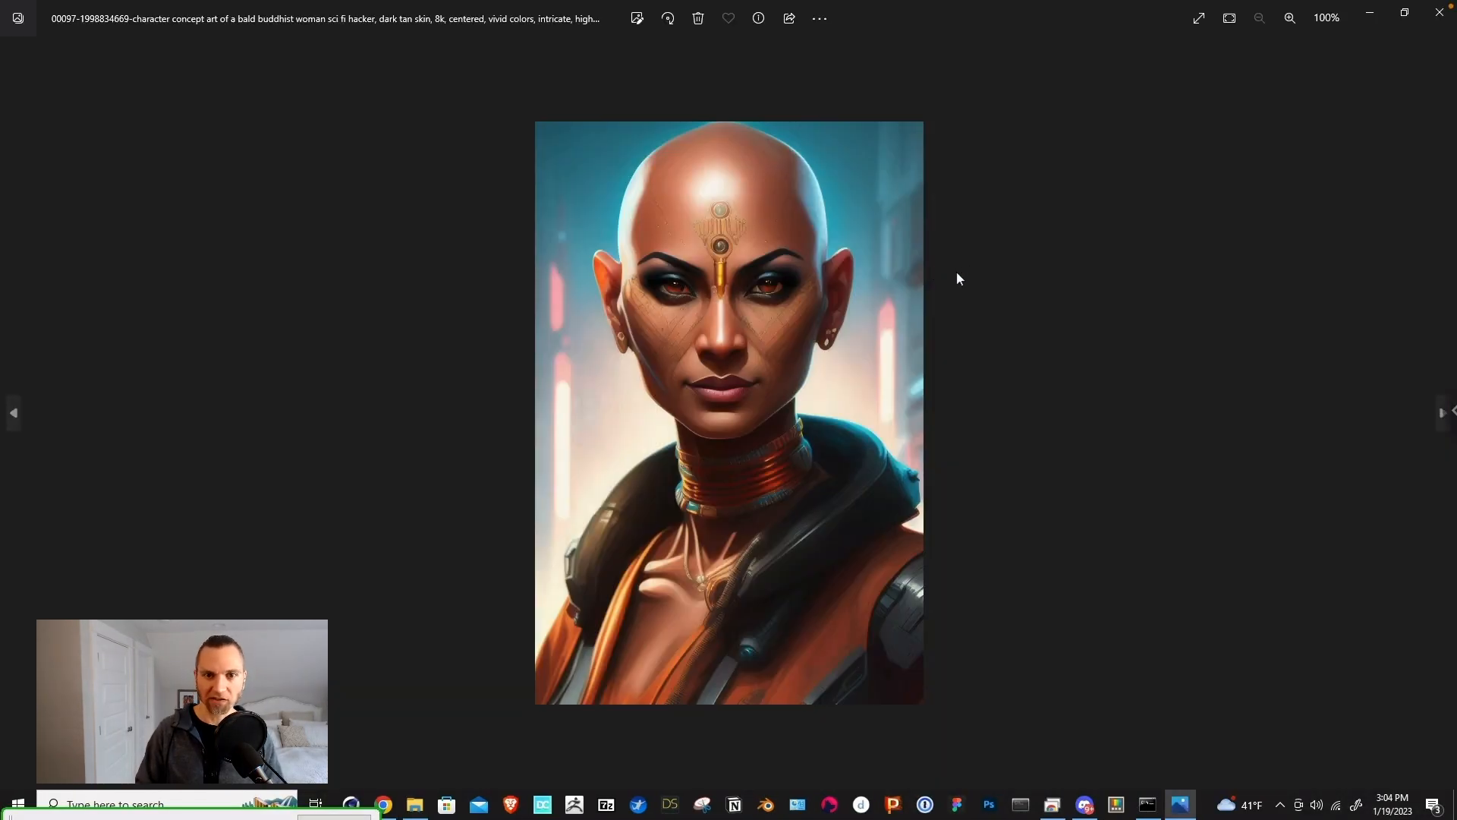
pyautogui.click(1441, 15)
pyautogui.scroll(5, 1040, 390)
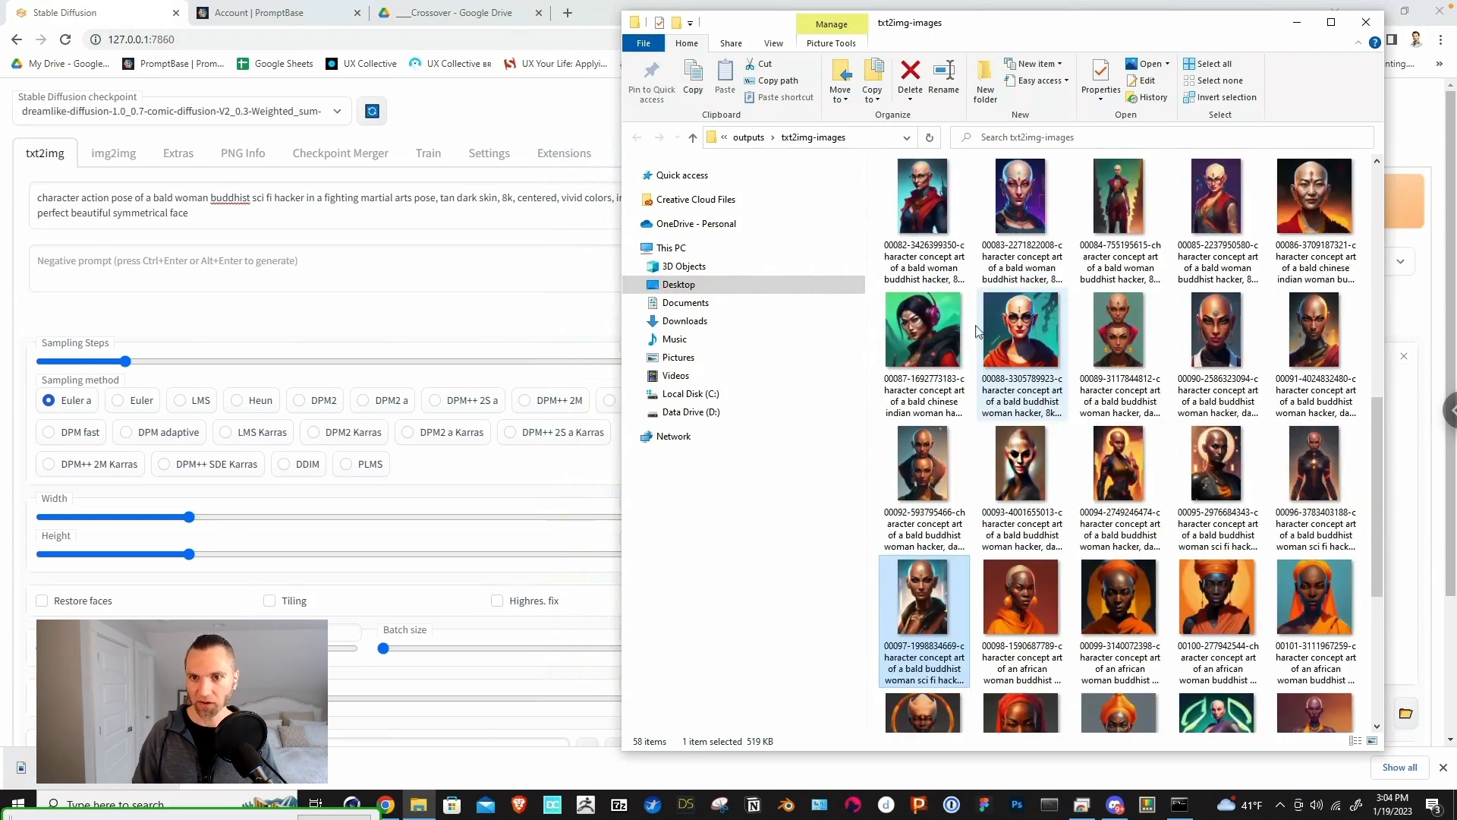
pyautogui.click(941, 275)
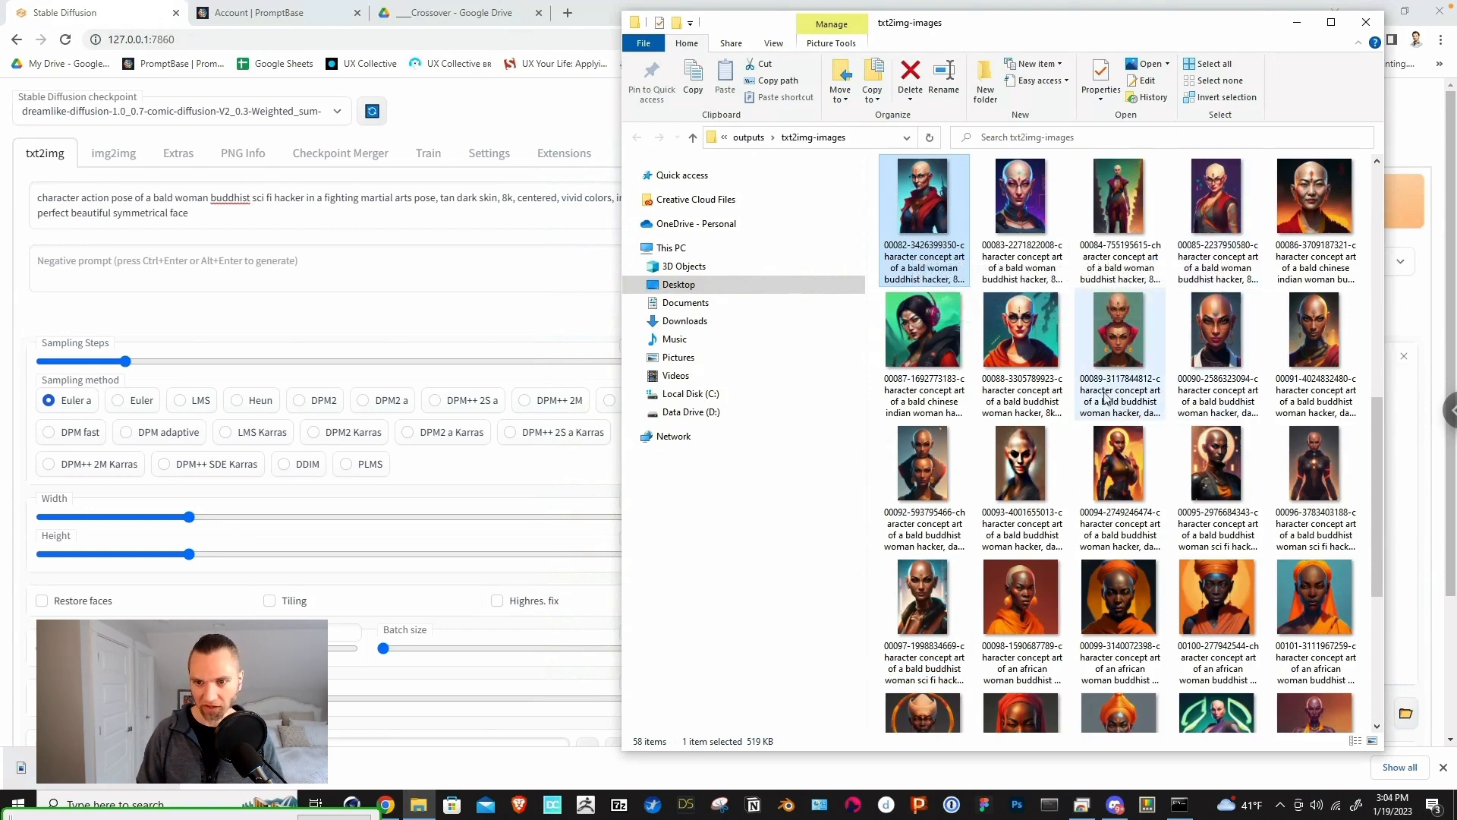
pyautogui.scroll(9, 1105, 396)
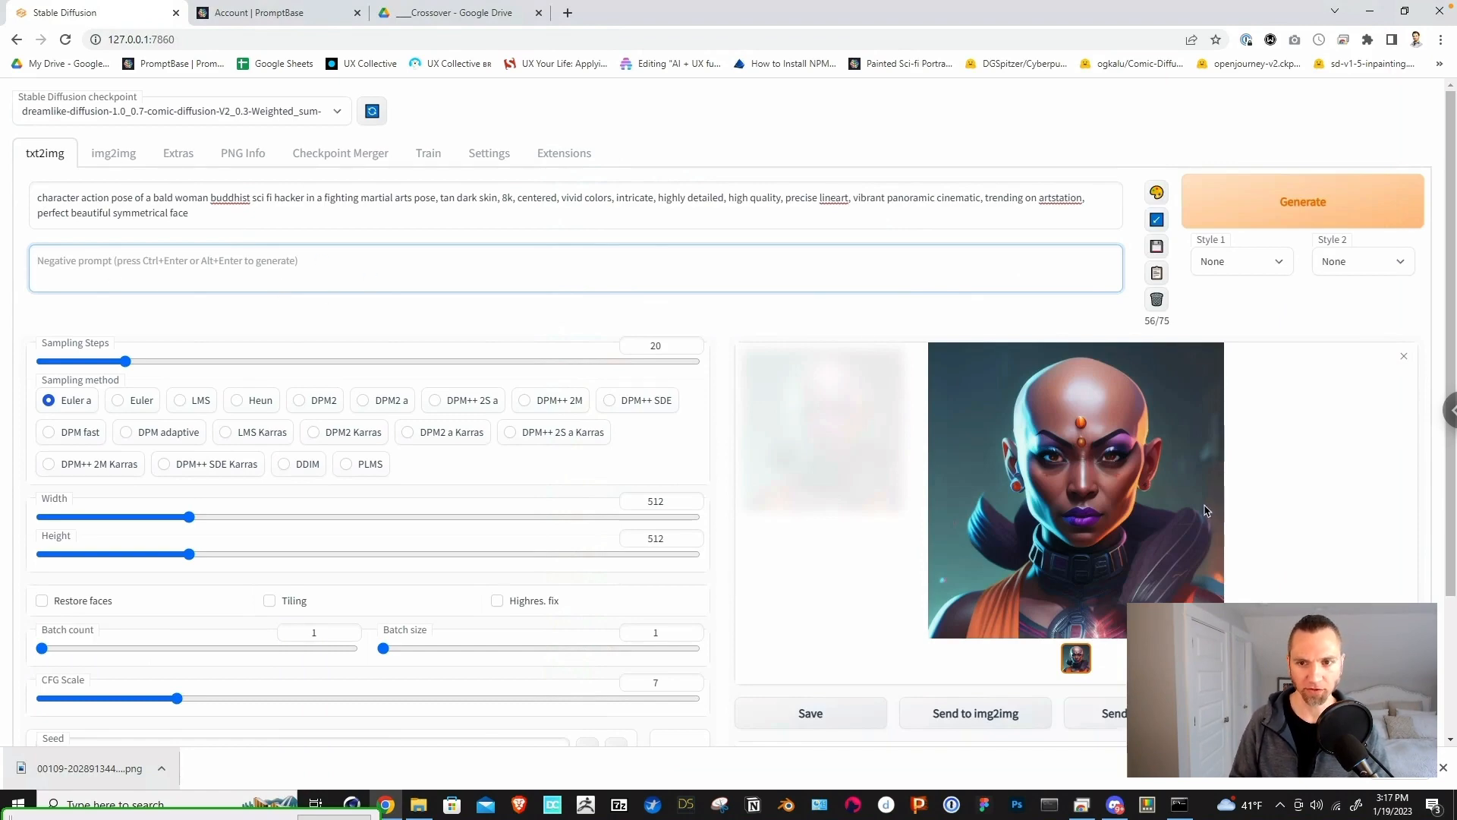
# Step: Load the 00114 portrait from the txt2img-images folder as the img2img source image and generate a variation
pyautogui.click(111, 155)
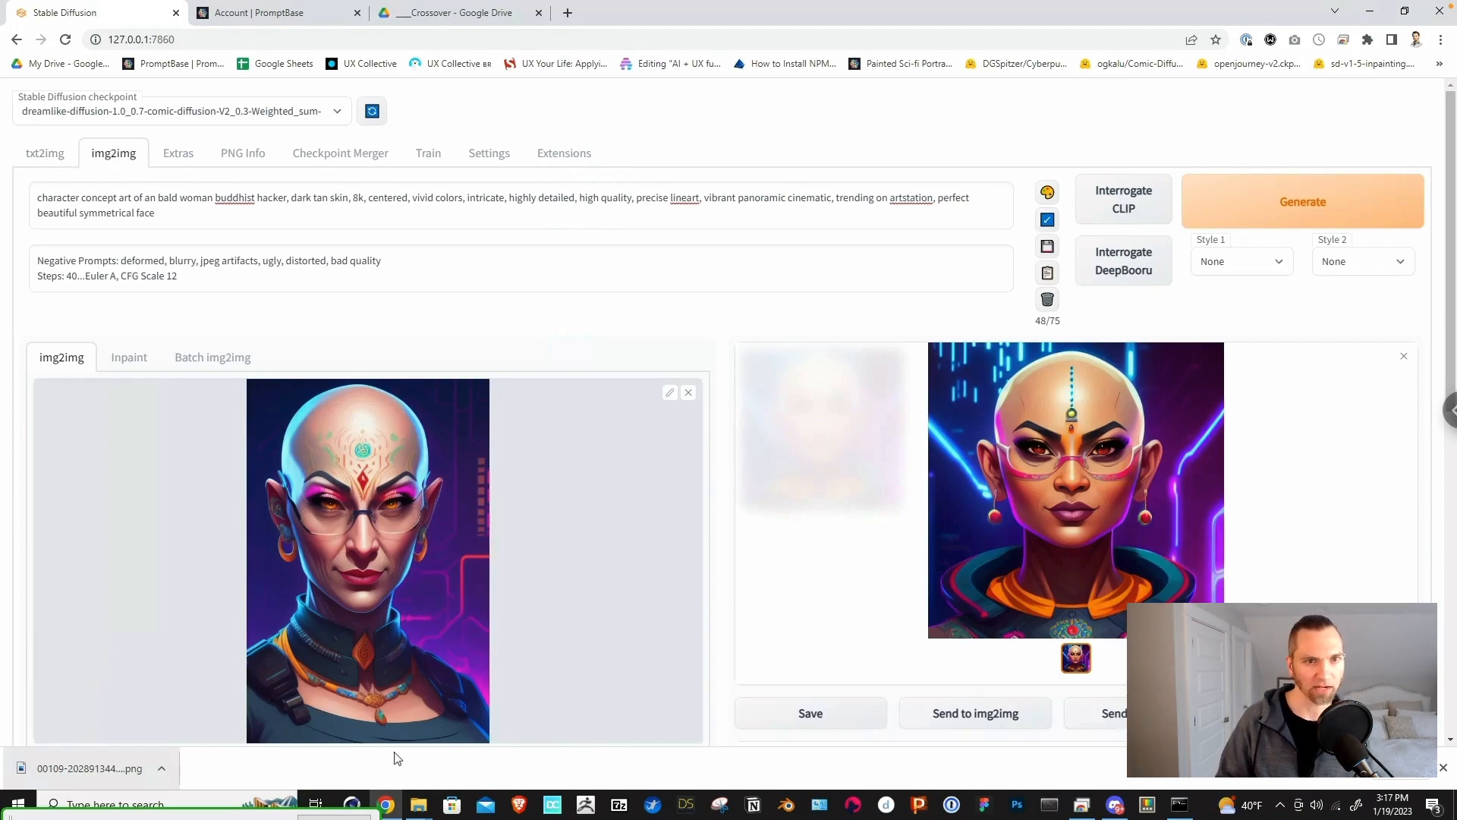
pyautogui.click(460, 761)
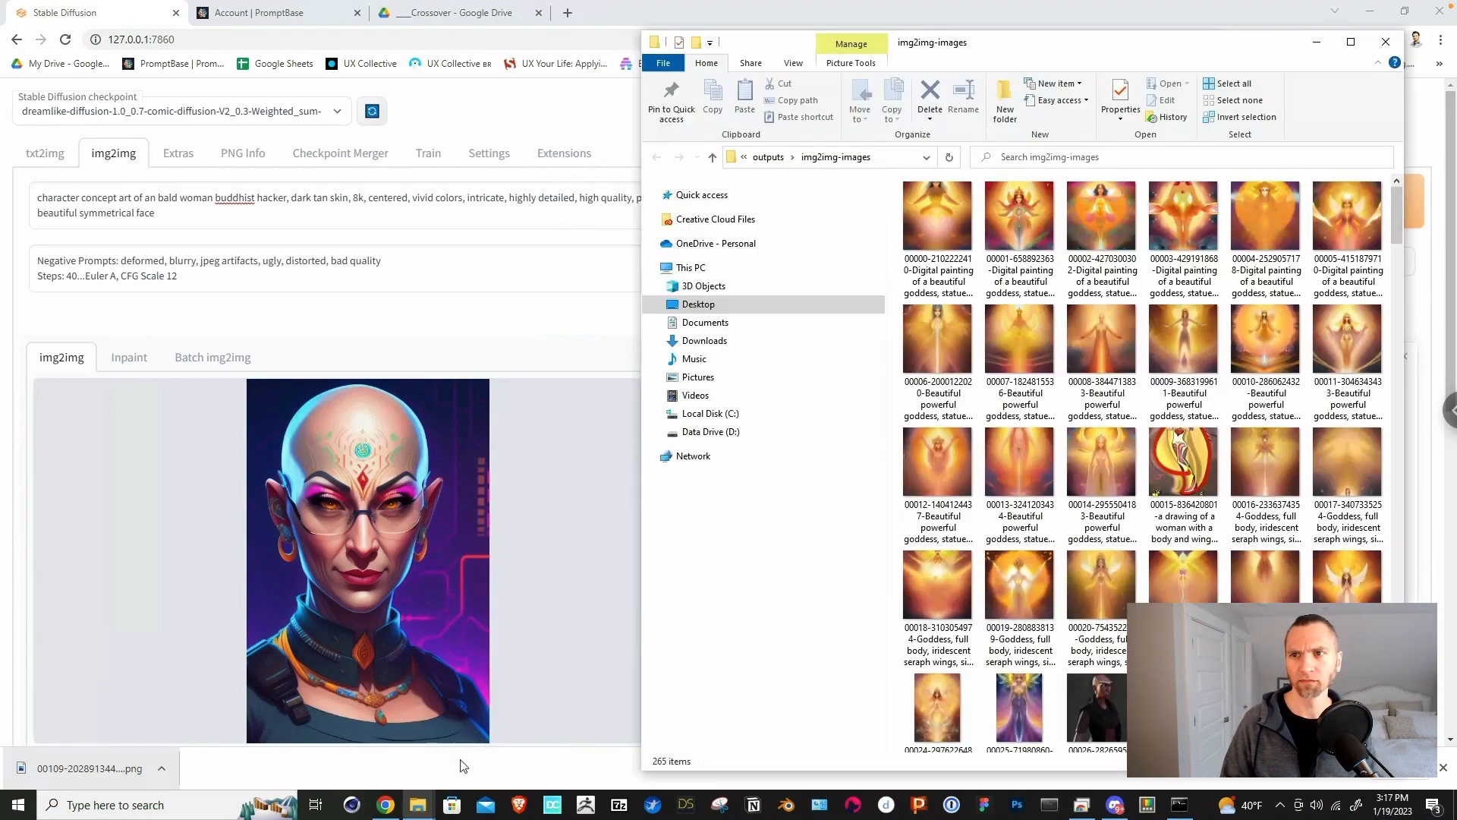
pyautogui.click(418, 804)
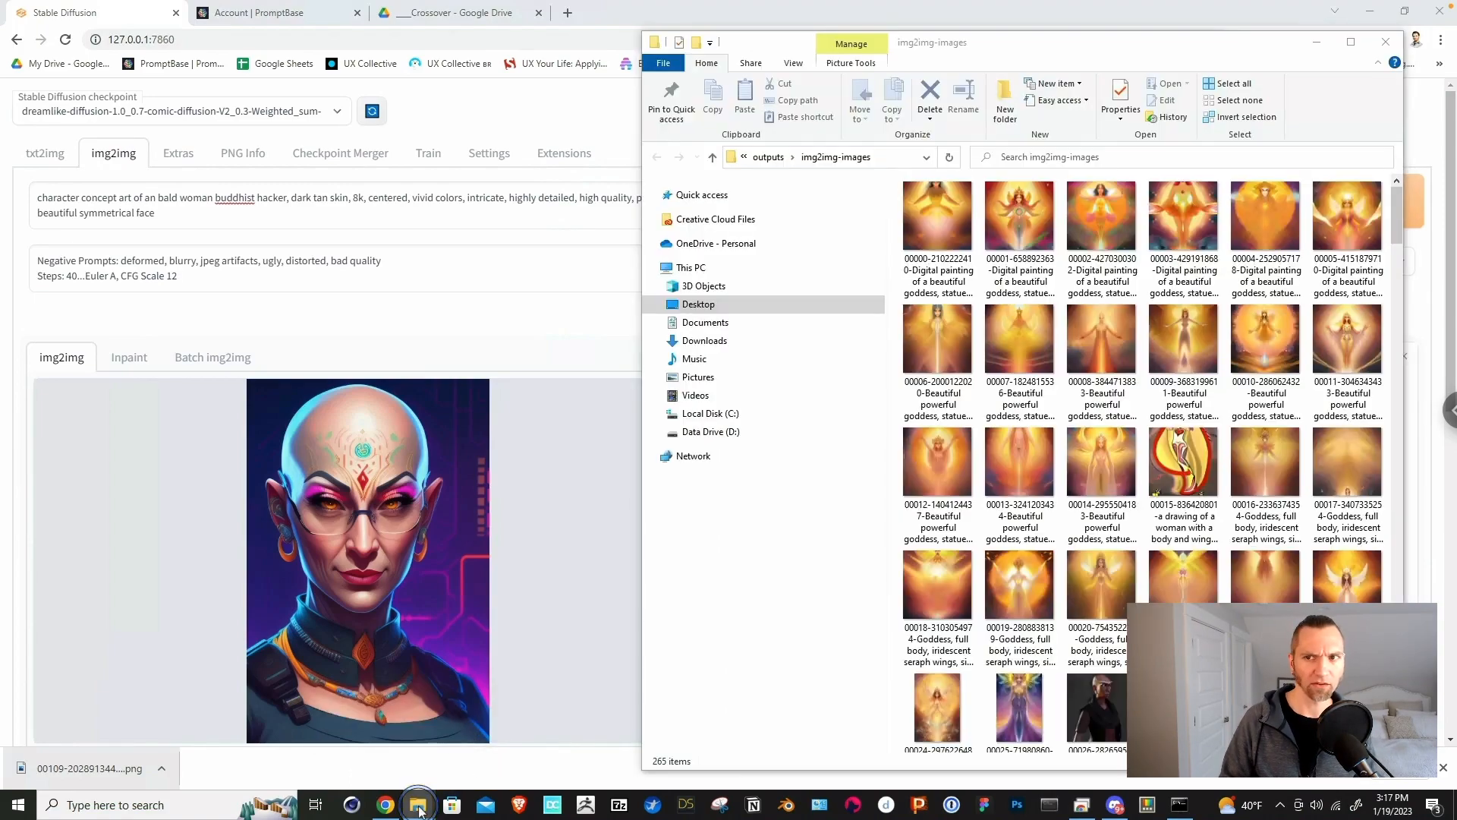
pyautogui.click(1345, 53)
pyautogui.moveTo(1396, 212); pyautogui.dragTo(1396, 717)
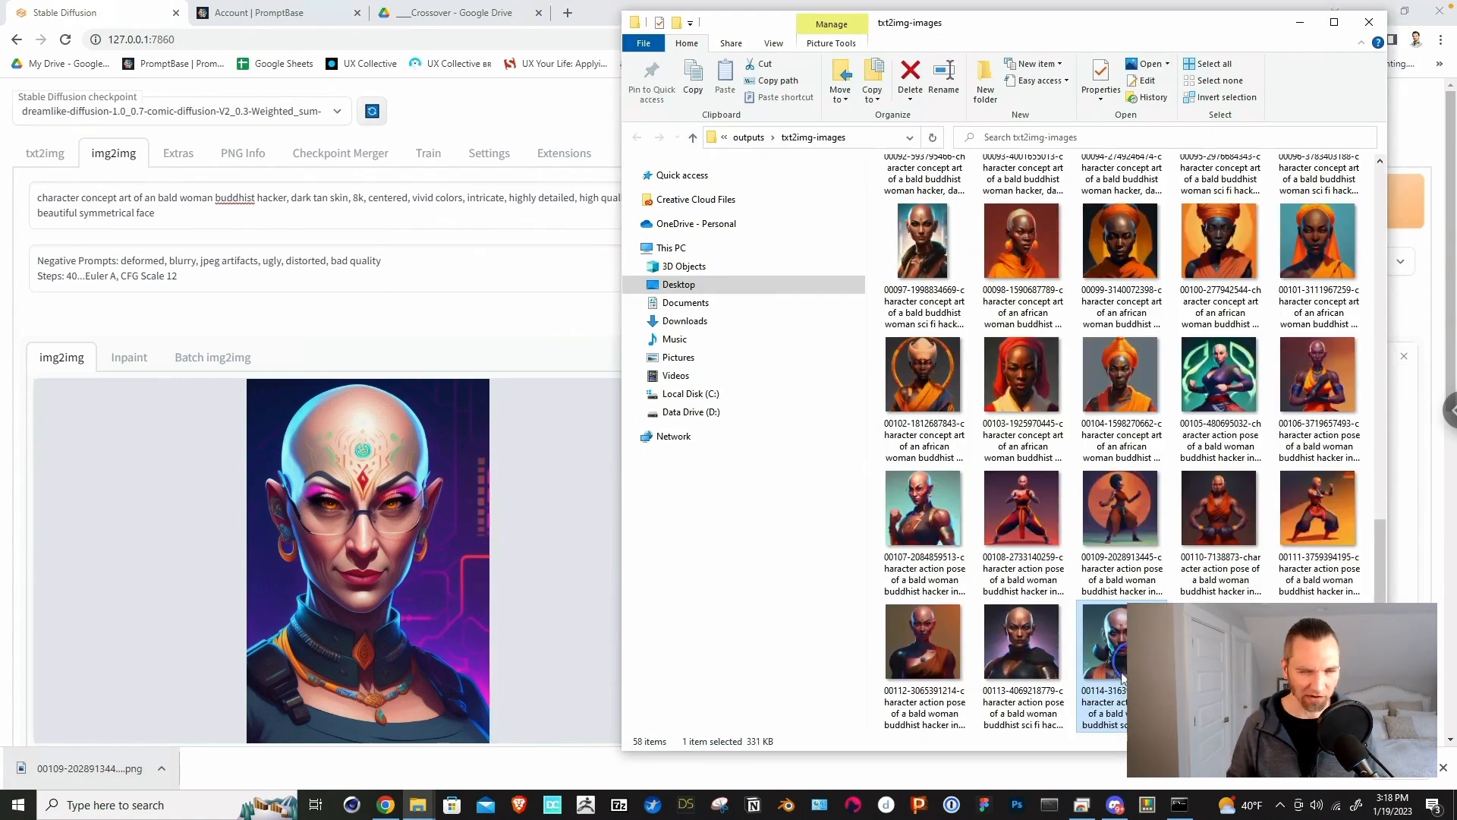
pyautogui.moveTo(1121, 678); pyautogui.dragTo(531, 535)
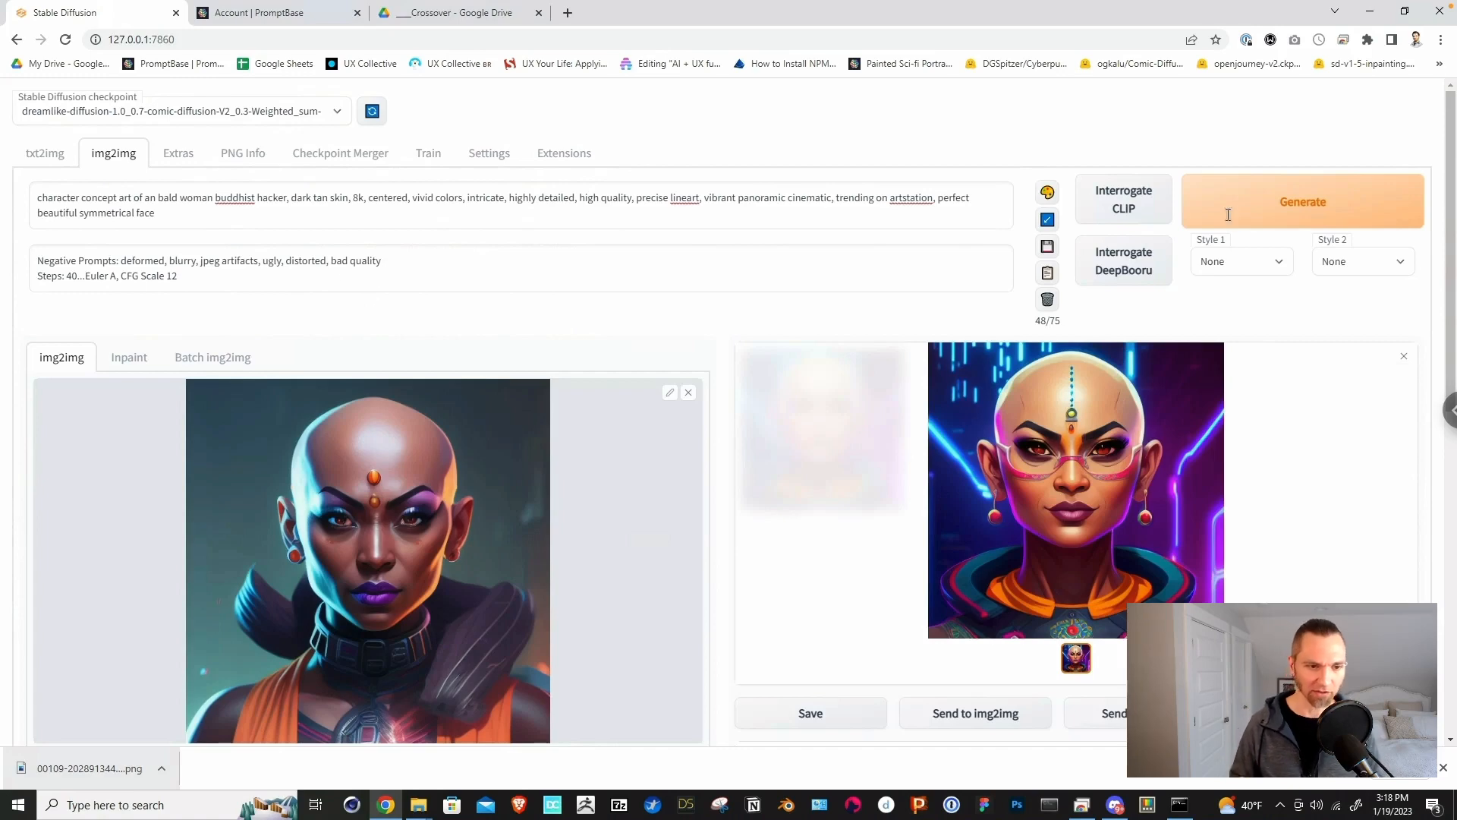
pyautogui.click(1258, 220)
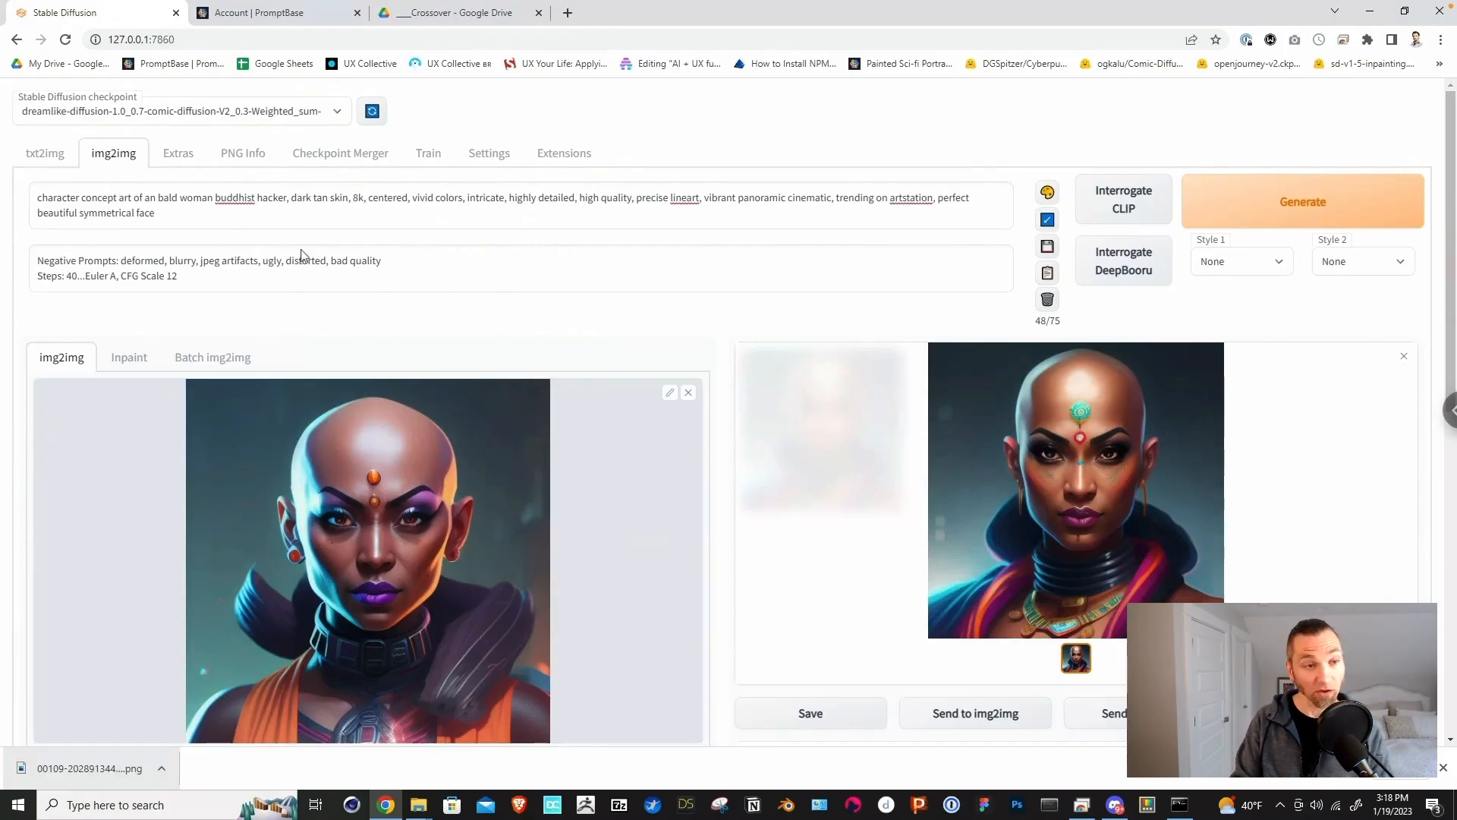
# Step: Replace "character concept art" with "3/4 portrait" in the img2img prompt and generate two variations
pyautogui.click(217, 210)
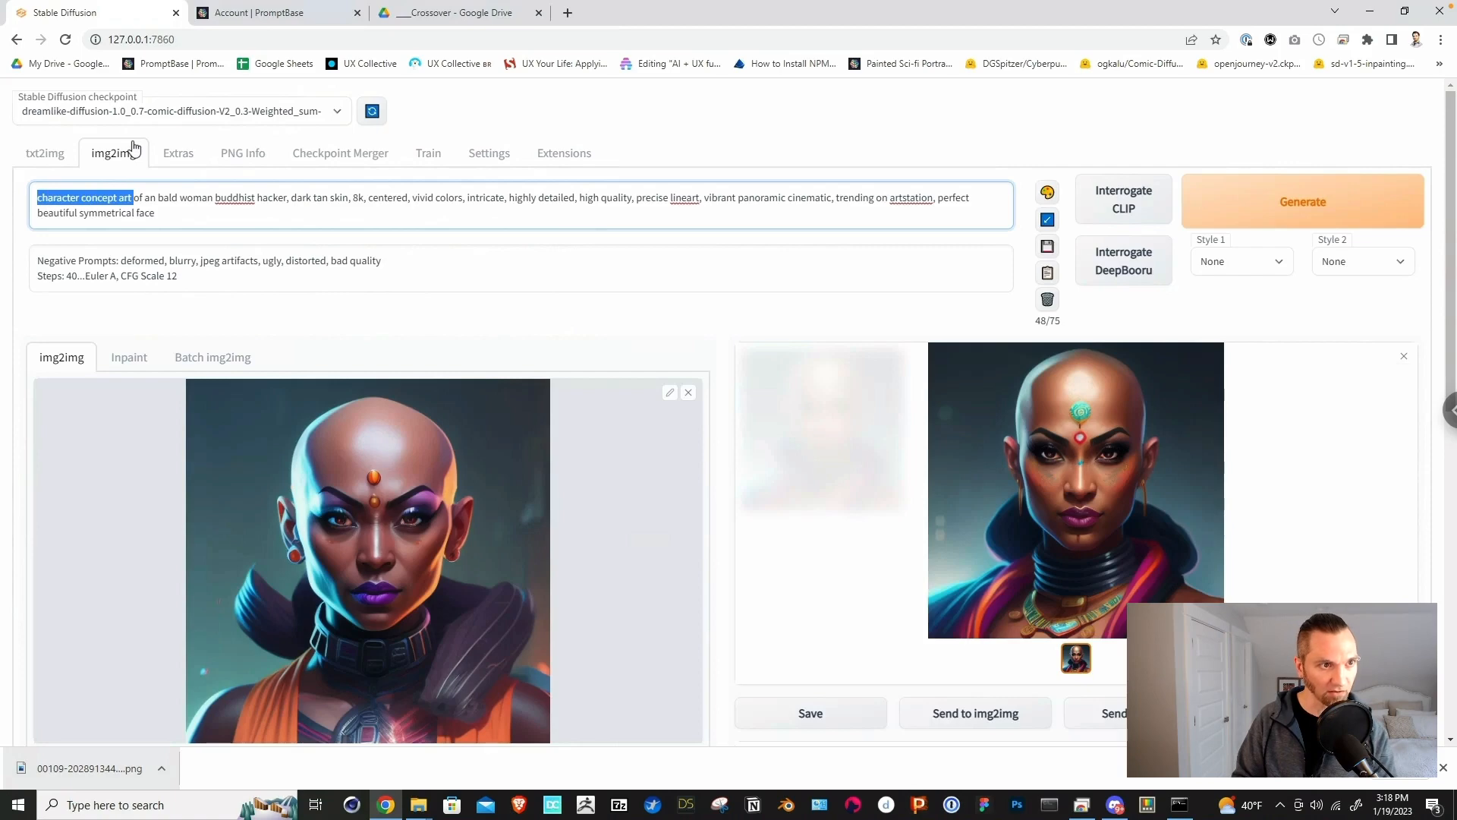
pyautogui.press('BackSpace')
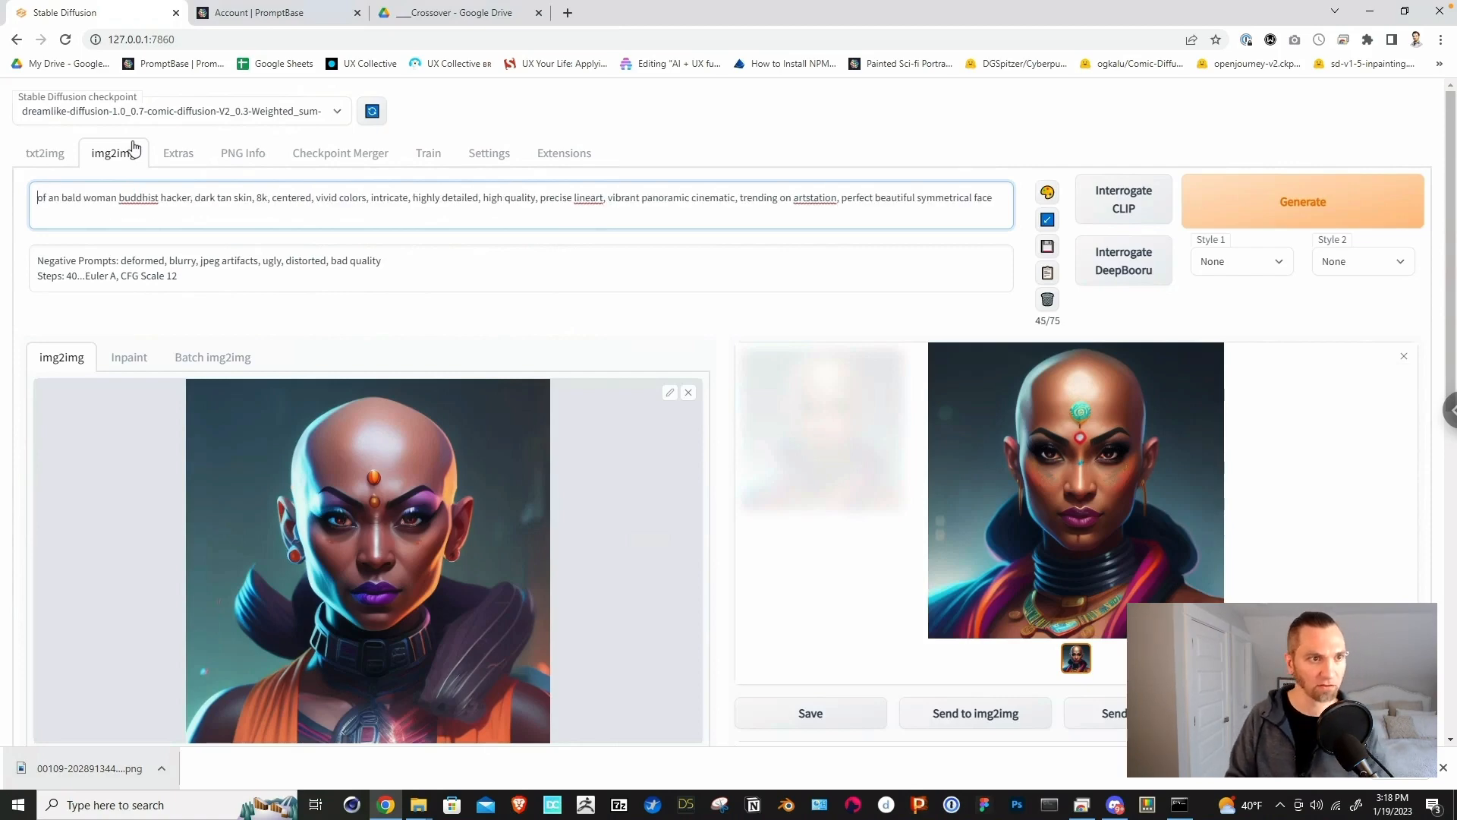
pyautogui.write('3/4 ')
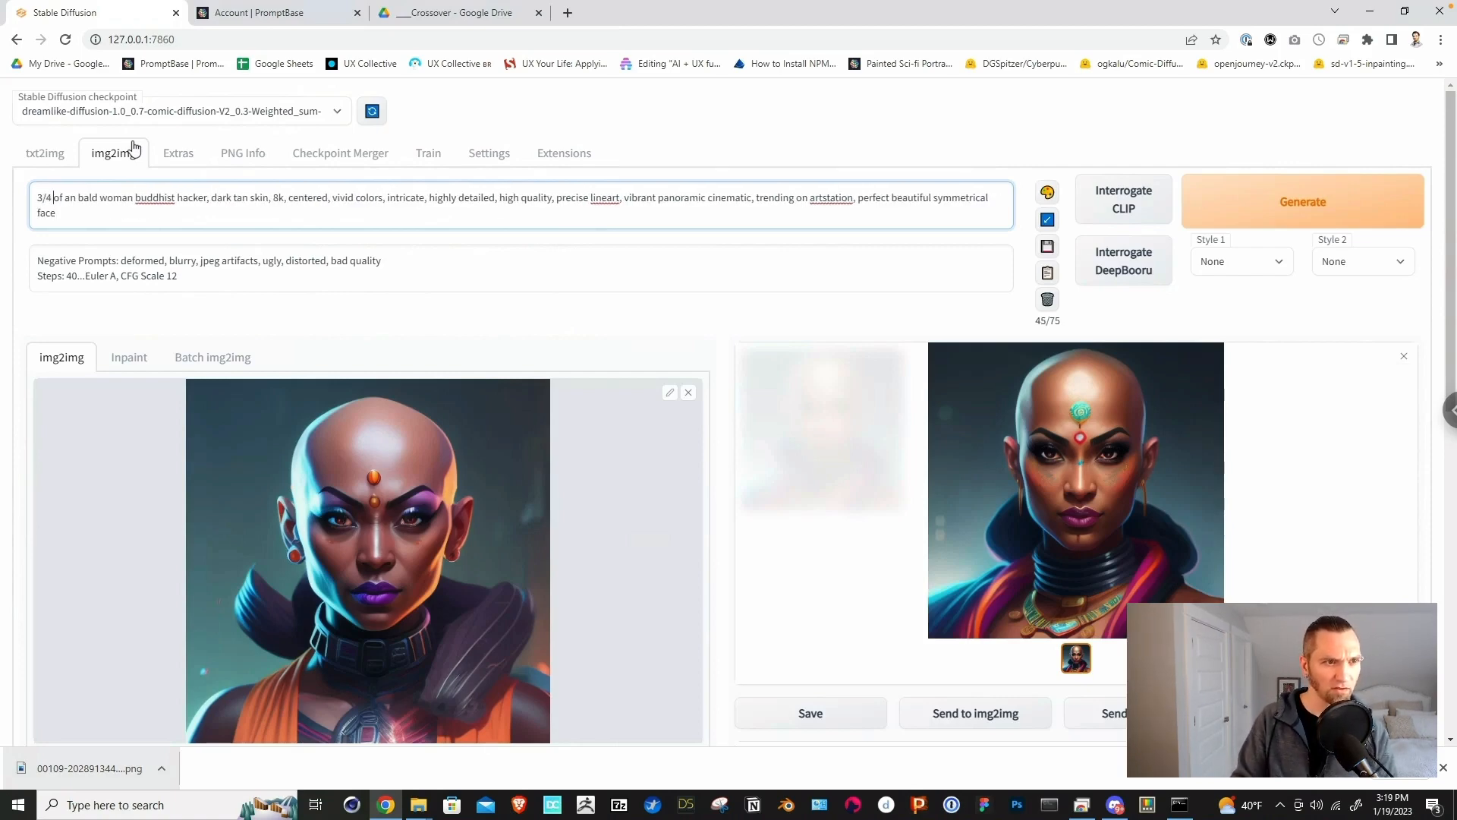
pyautogui.write('portrait')
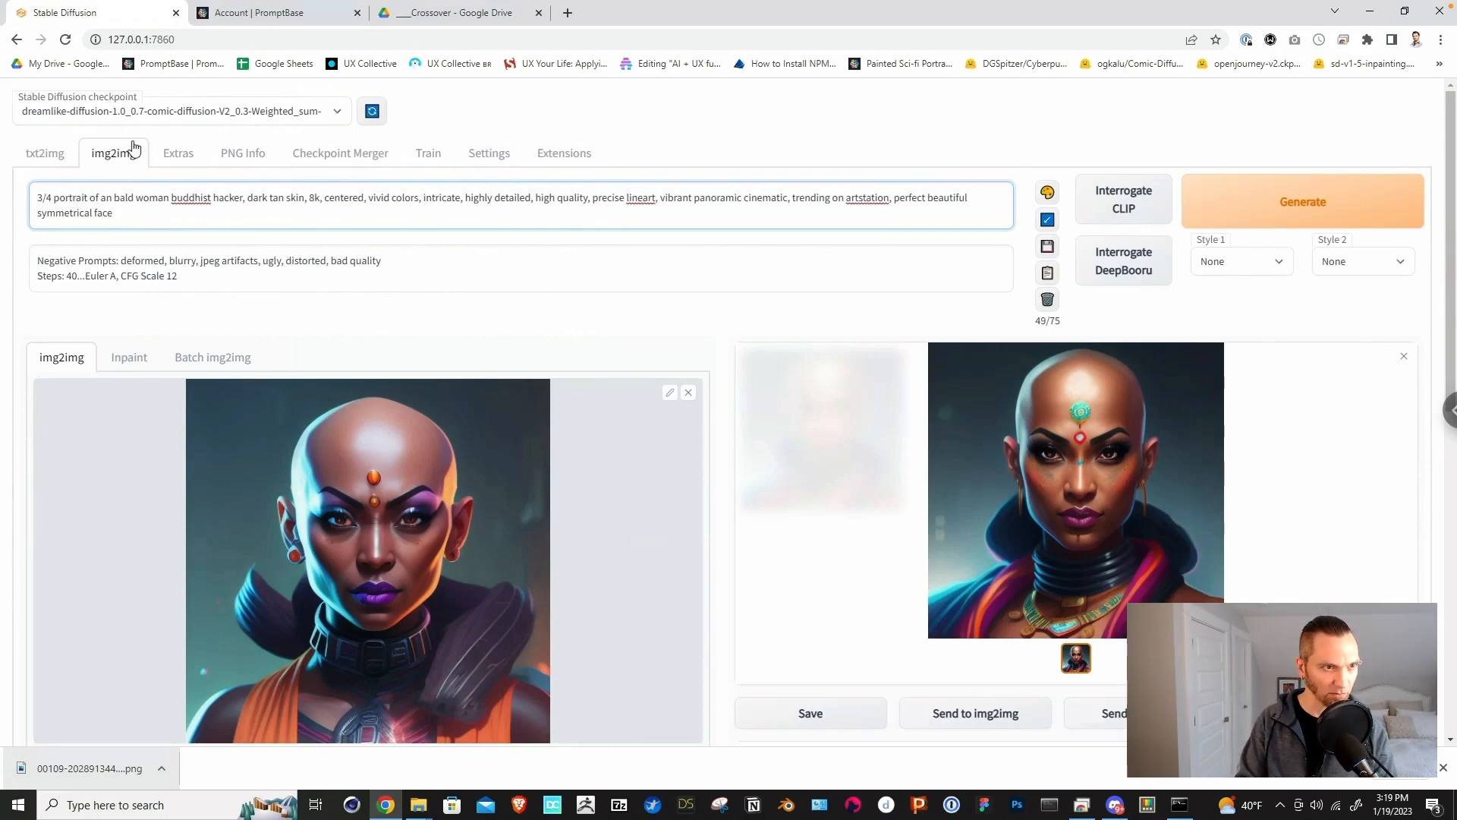
pyautogui.click(1263, 207)
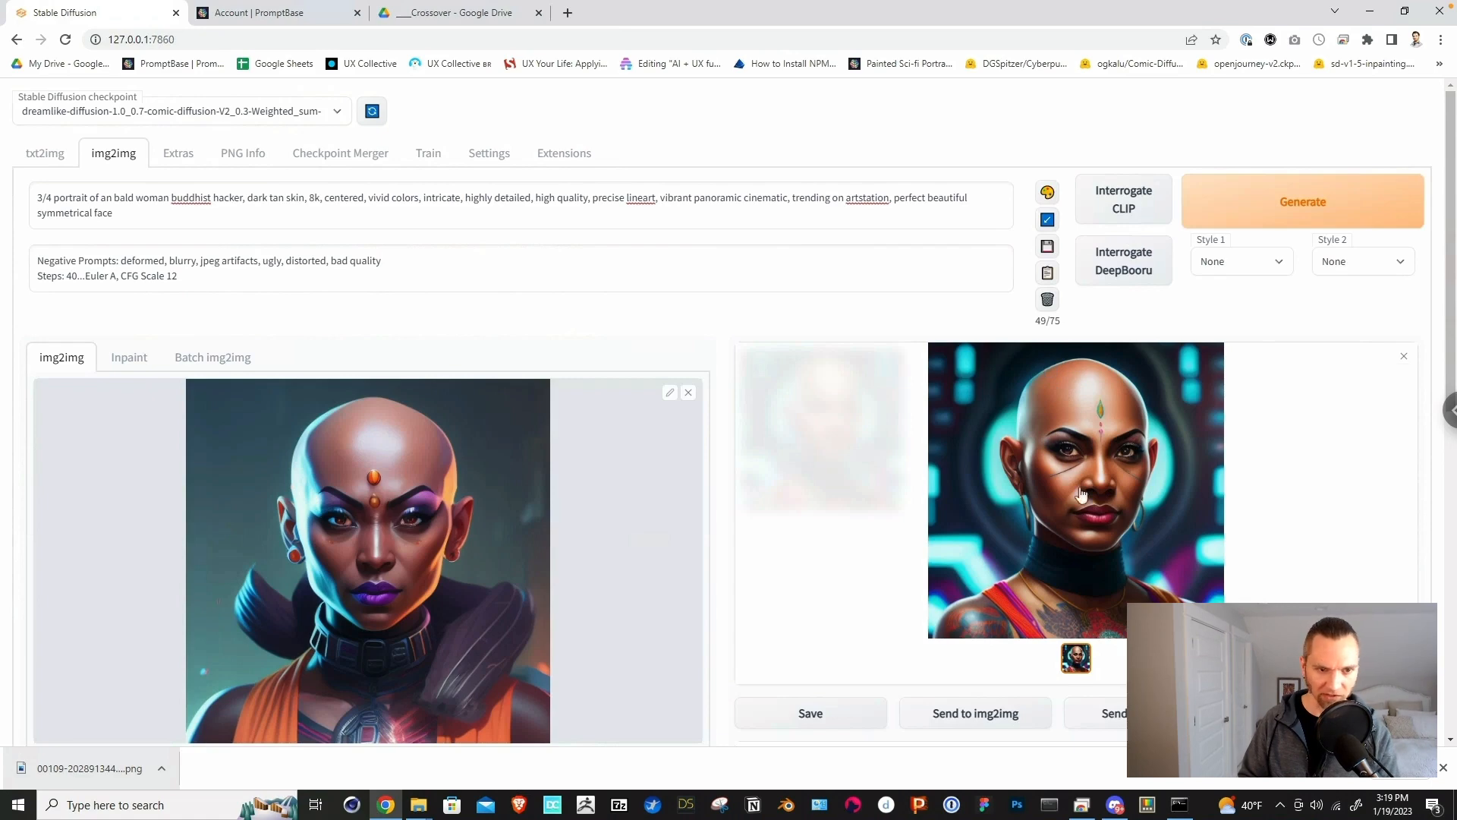
pyautogui.click(1257, 199)
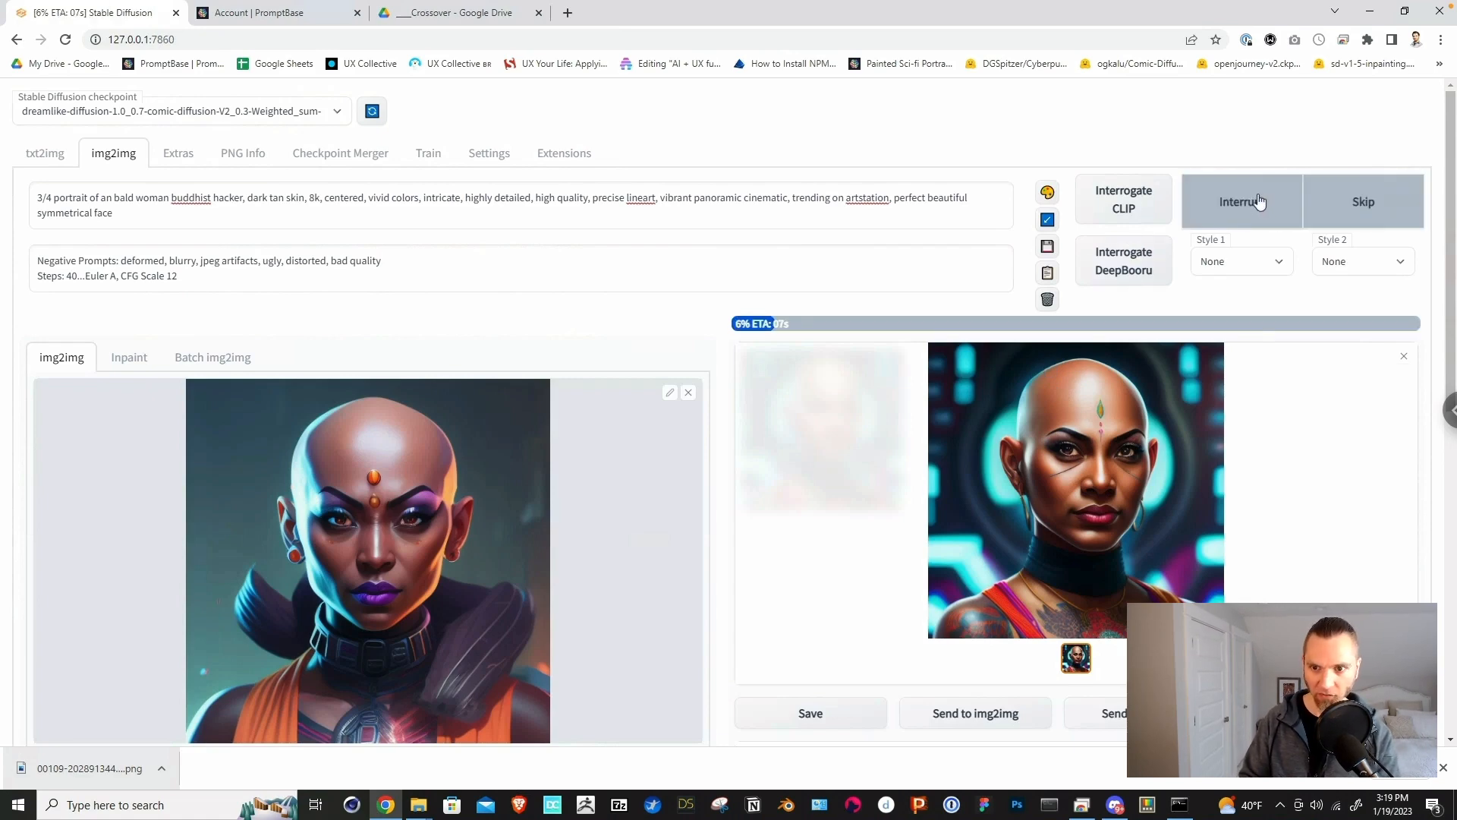
# Step: Generate two more img2img variations of the source portrait with the 3/4 portrait prompt
pyautogui.click(1293, 211)
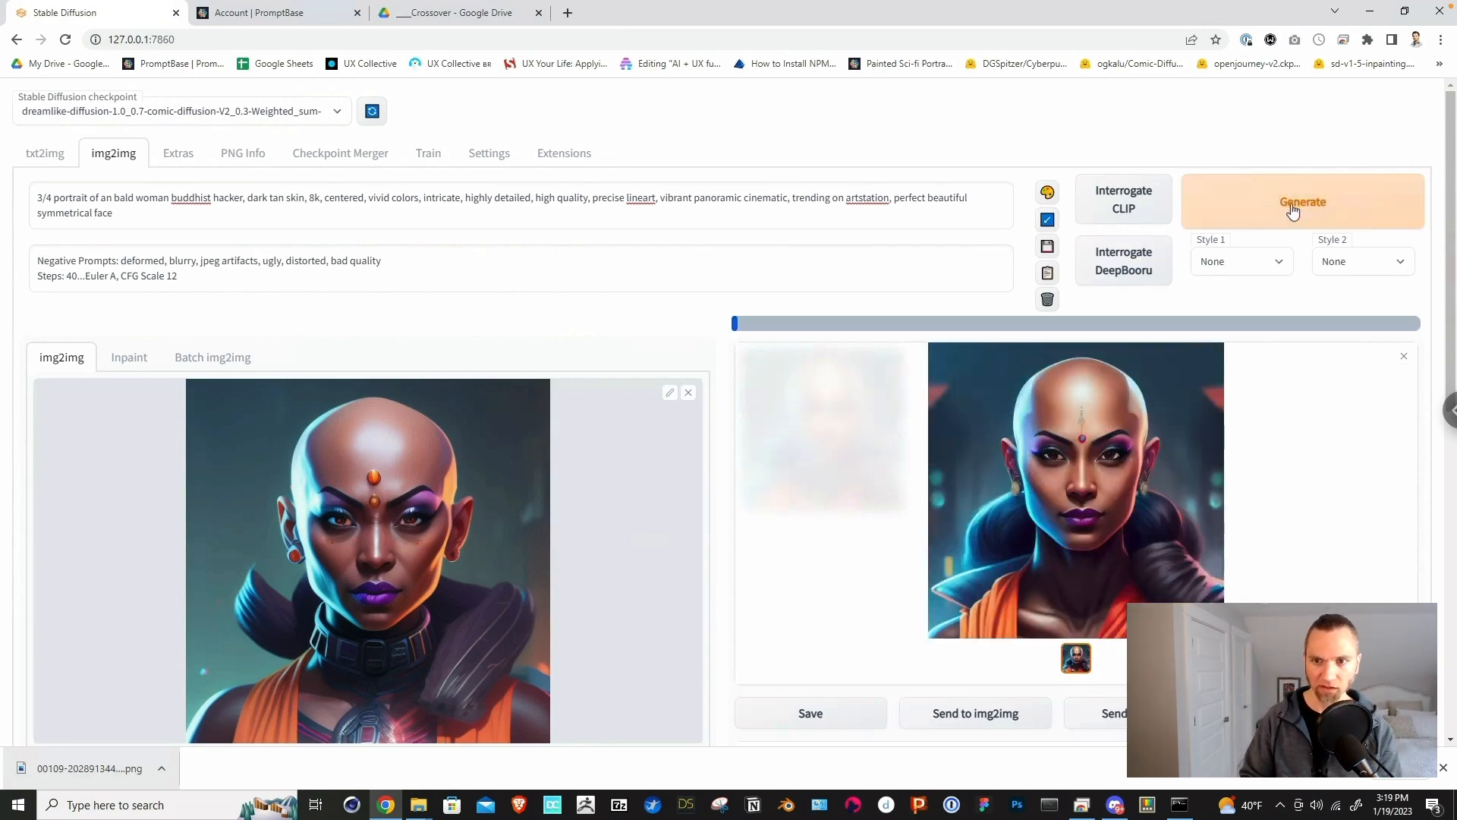
pyautogui.click(1273, 205)
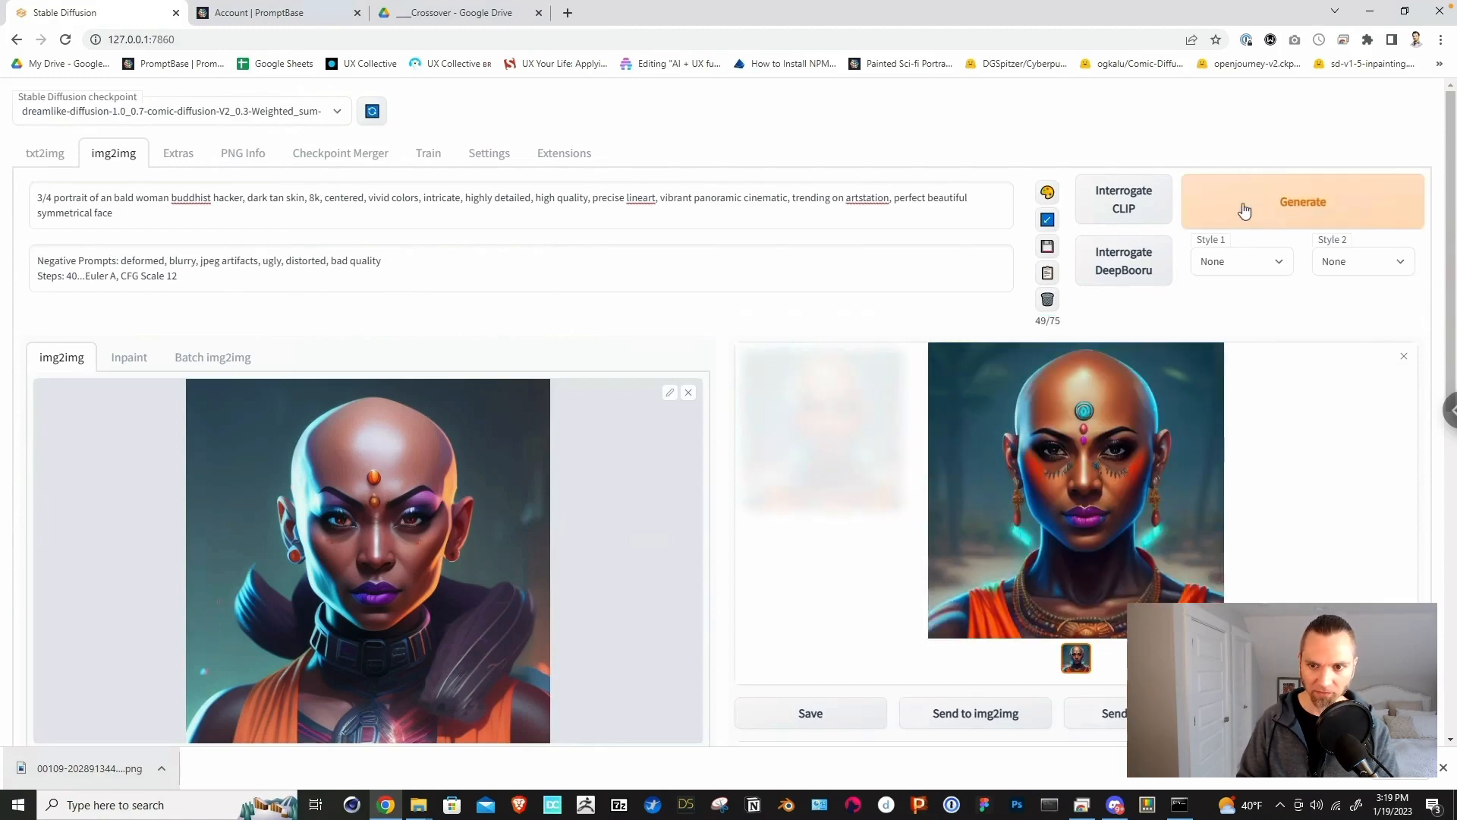
# Step: Replace "3/4" with "side profile" at the start of the img2img prompt and generate two variations
pyautogui.click(89, 197)
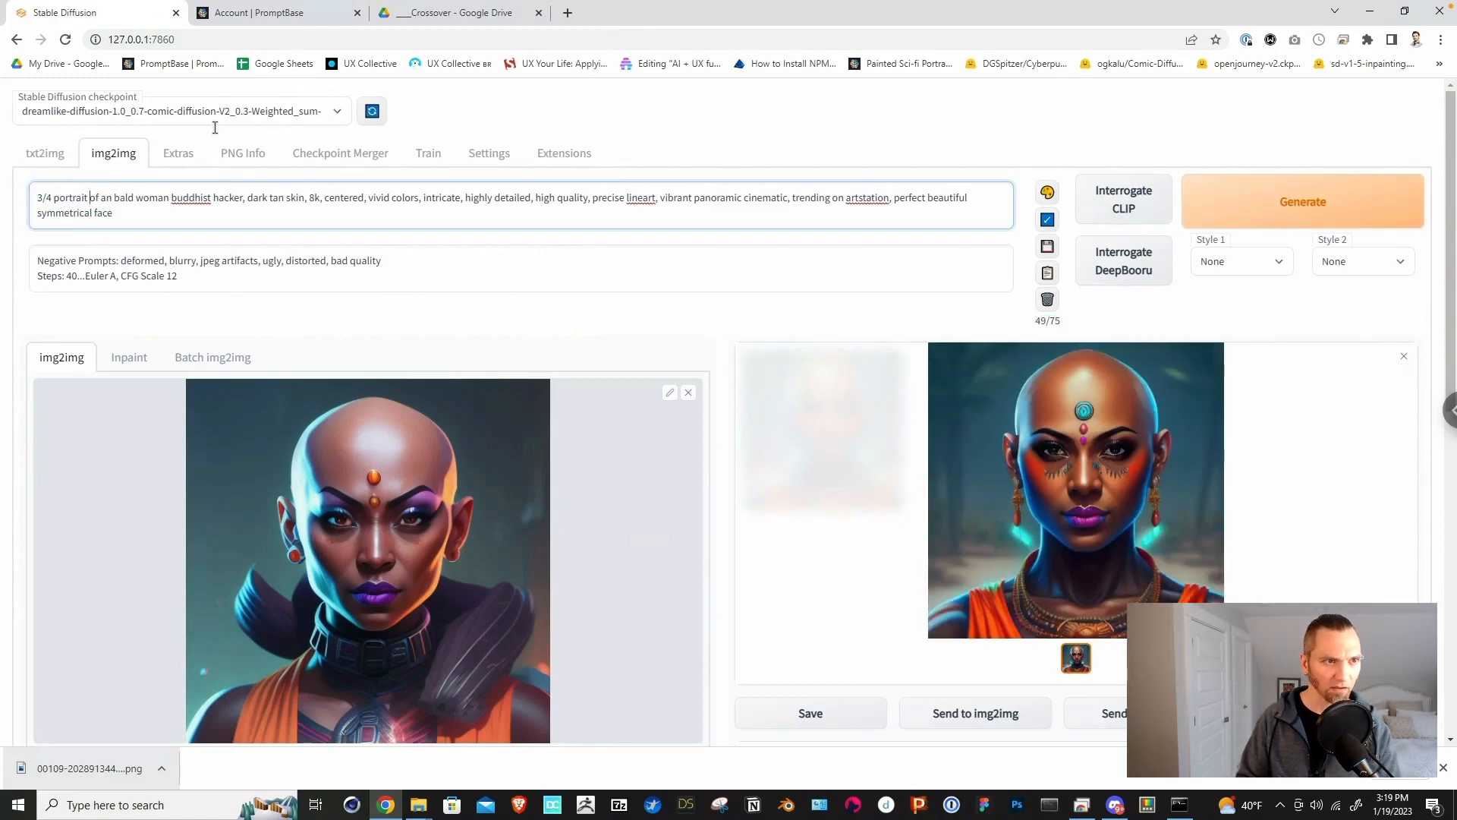
pyautogui.hotkey('shift', 'Home')
pyautogui.press('Home')
pyautogui.hotkey('shift', 'Right')
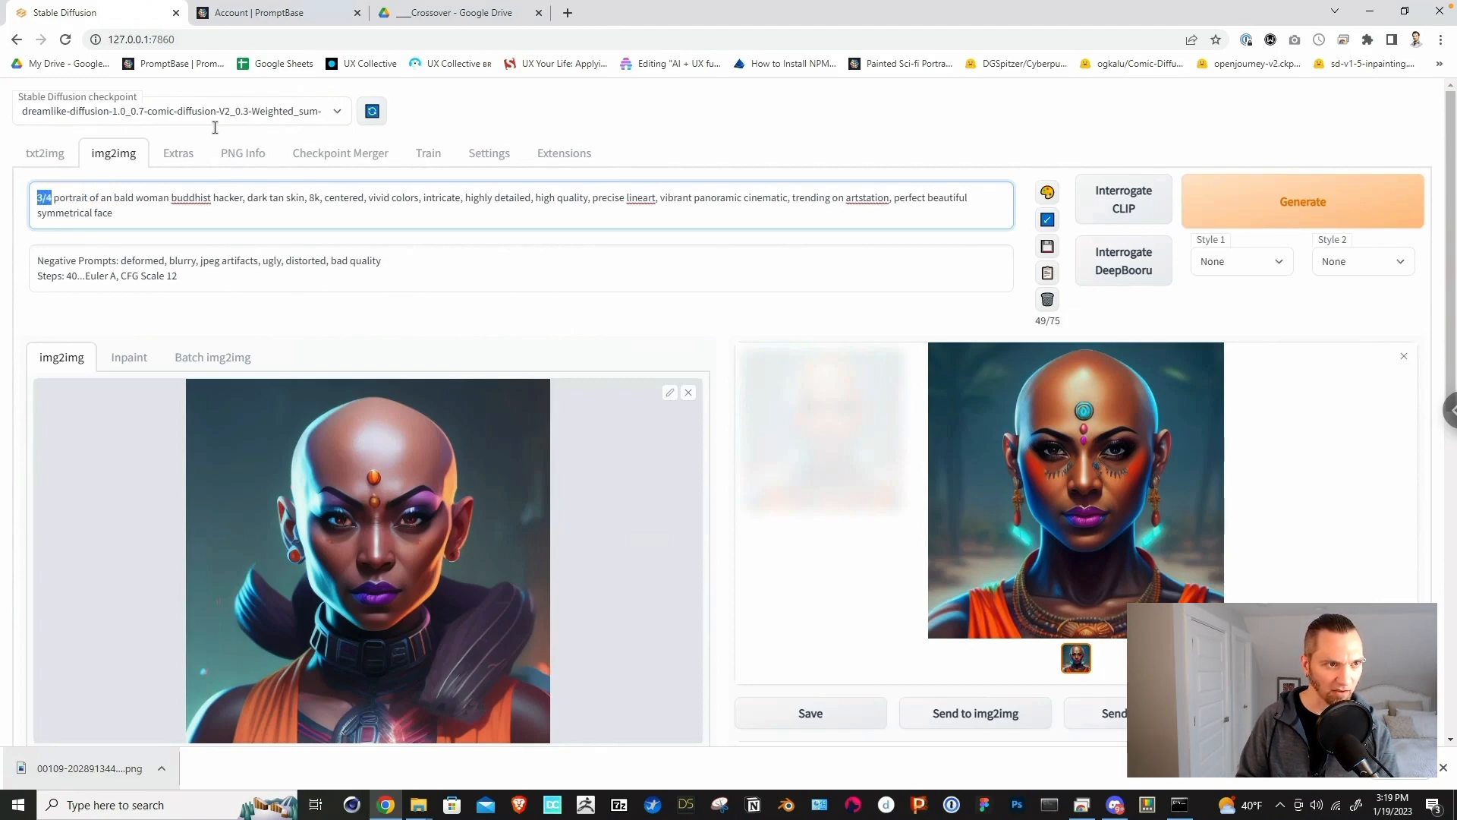
pyautogui.write('side profile')
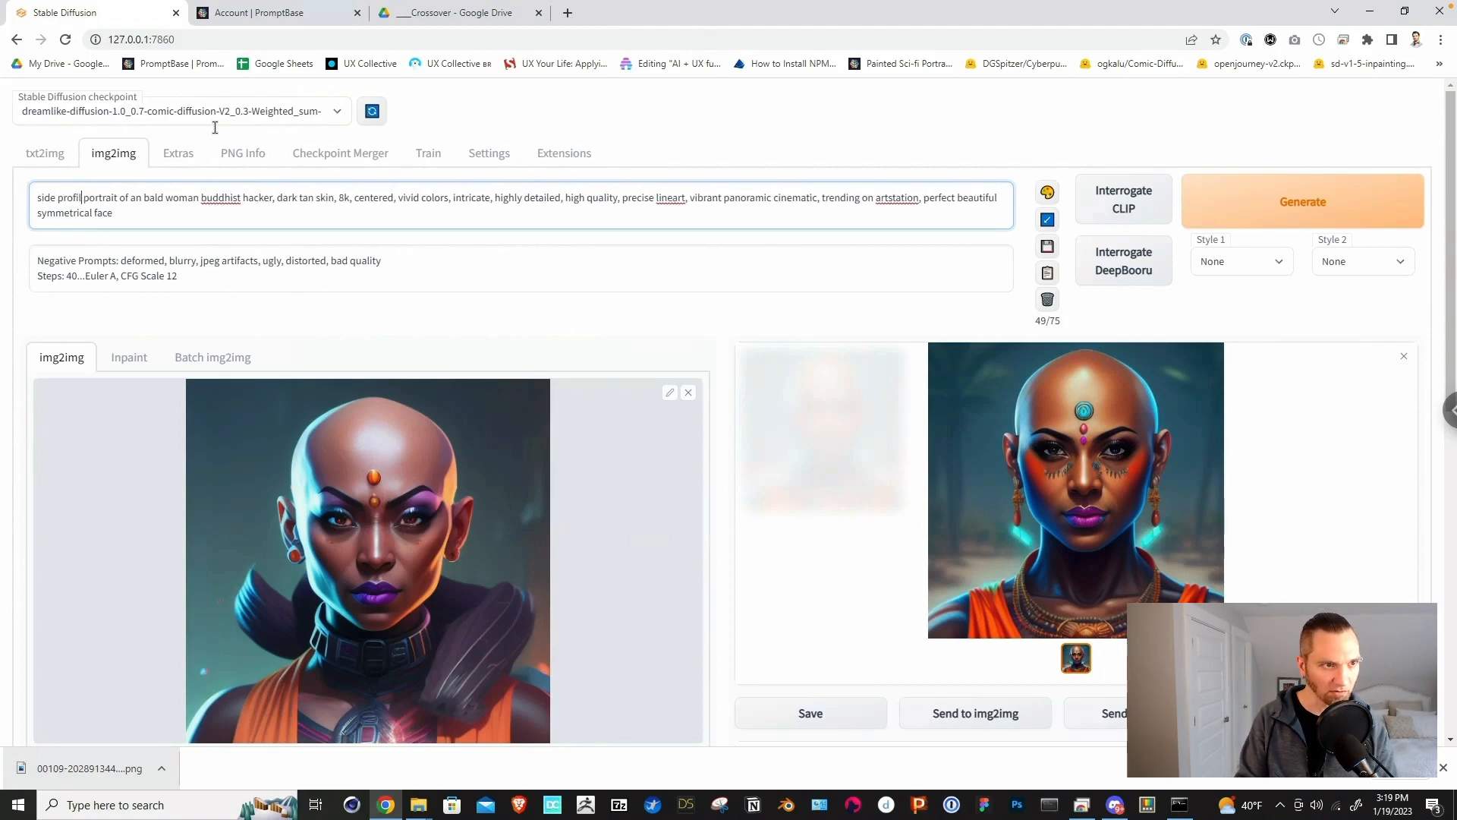
pyautogui.click(1294, 201)
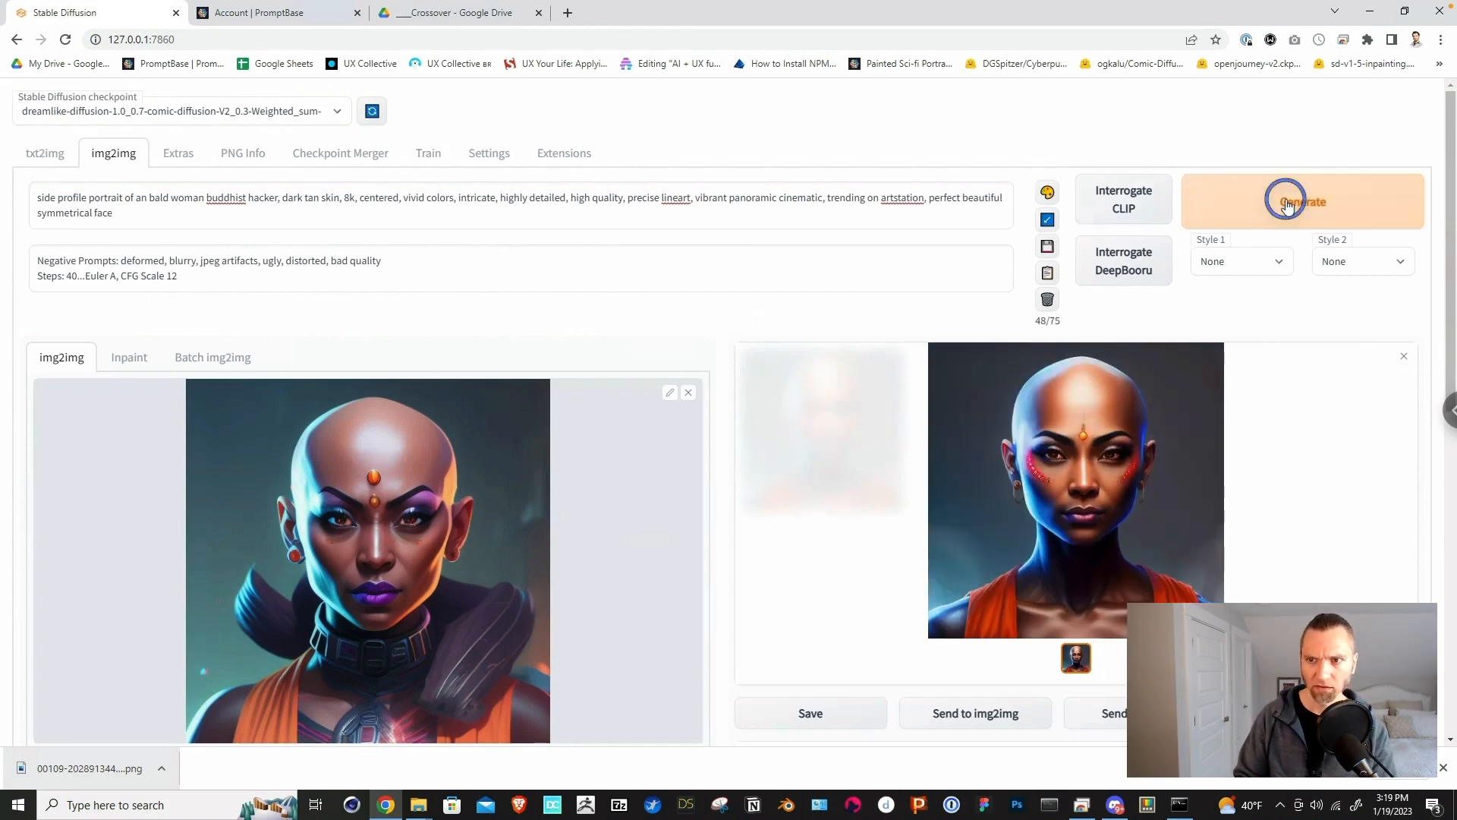
pyautogui.click(1277, 205)
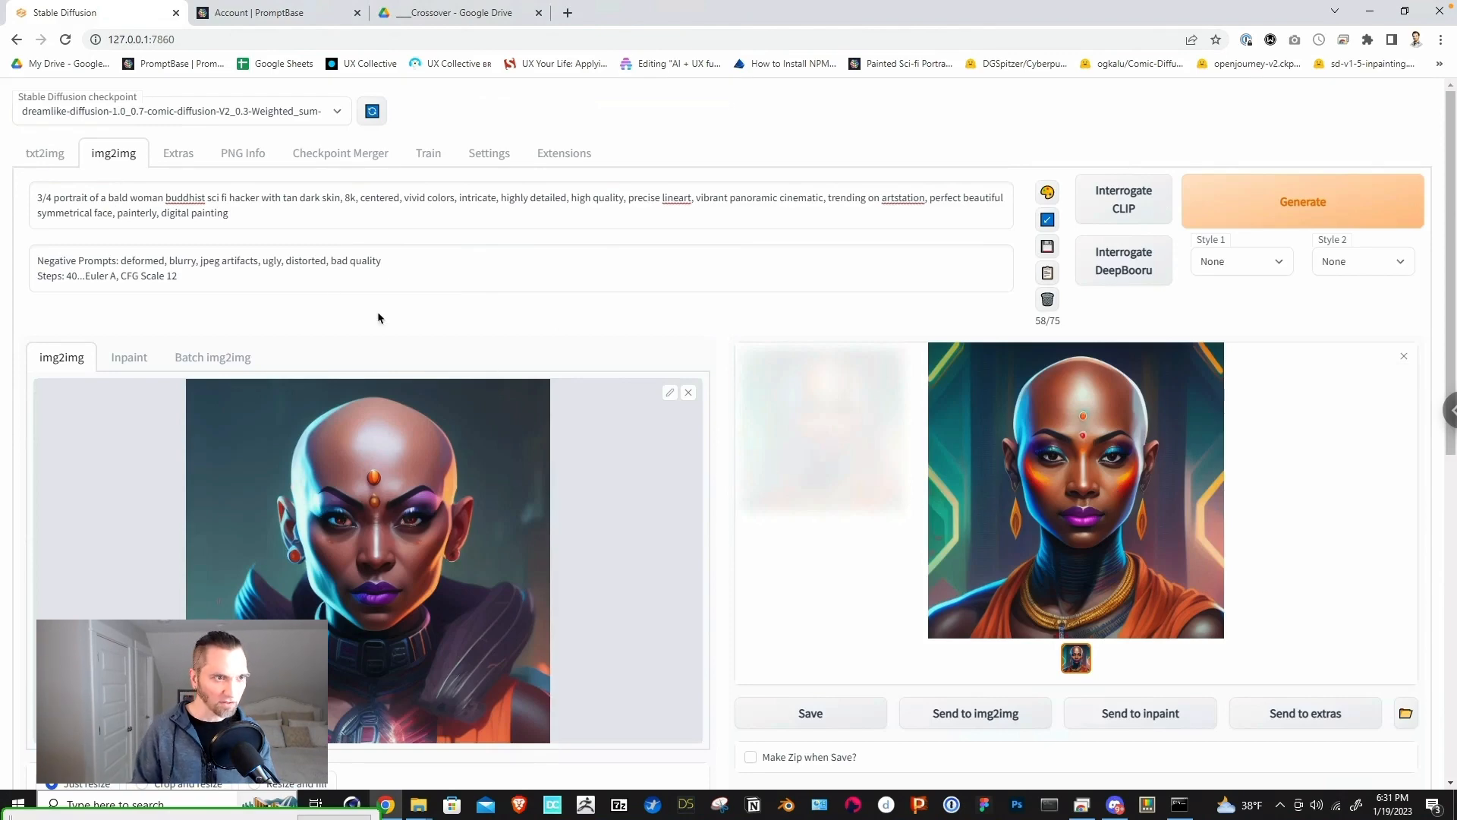
# Step: Replace "concept art" with "3/4 side portrait" in the txt2img prompt and generate an image
pyautogui.click(50, 158)
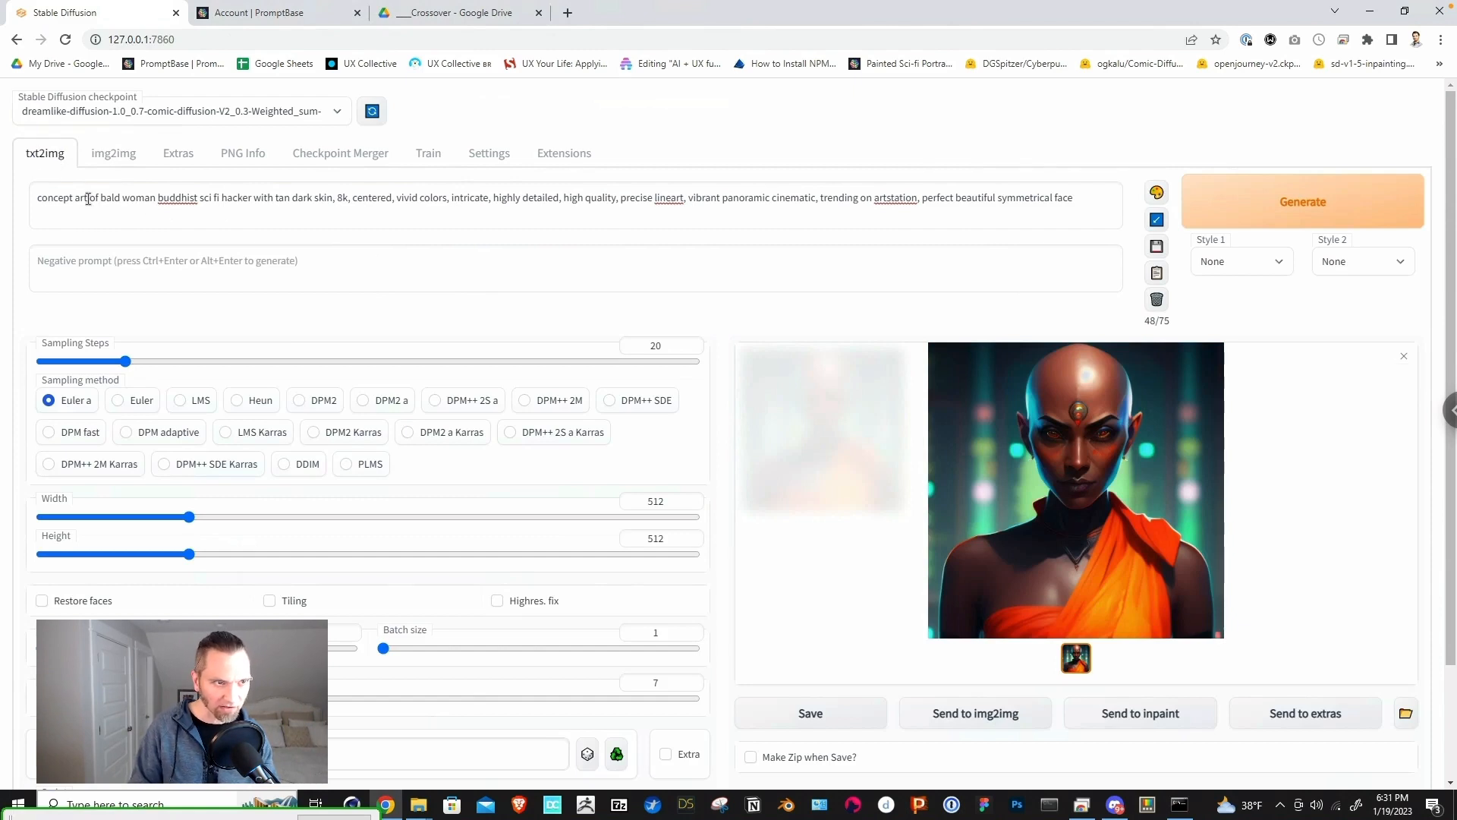
pyautogui.moveTo(88, 199); pyautogui.dragTo(26, 195)
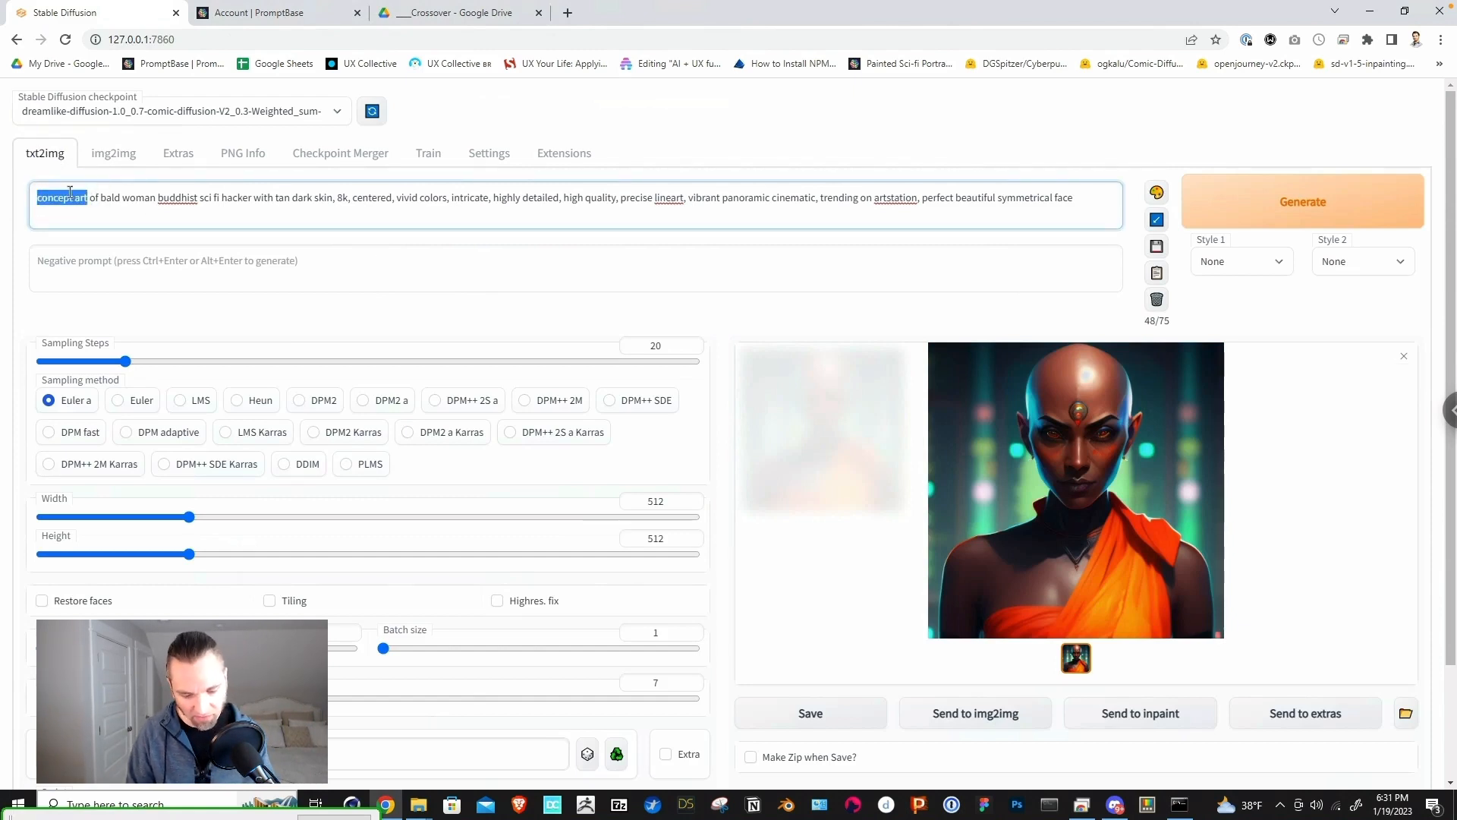
pyautogui.write('3/4 side portrait')
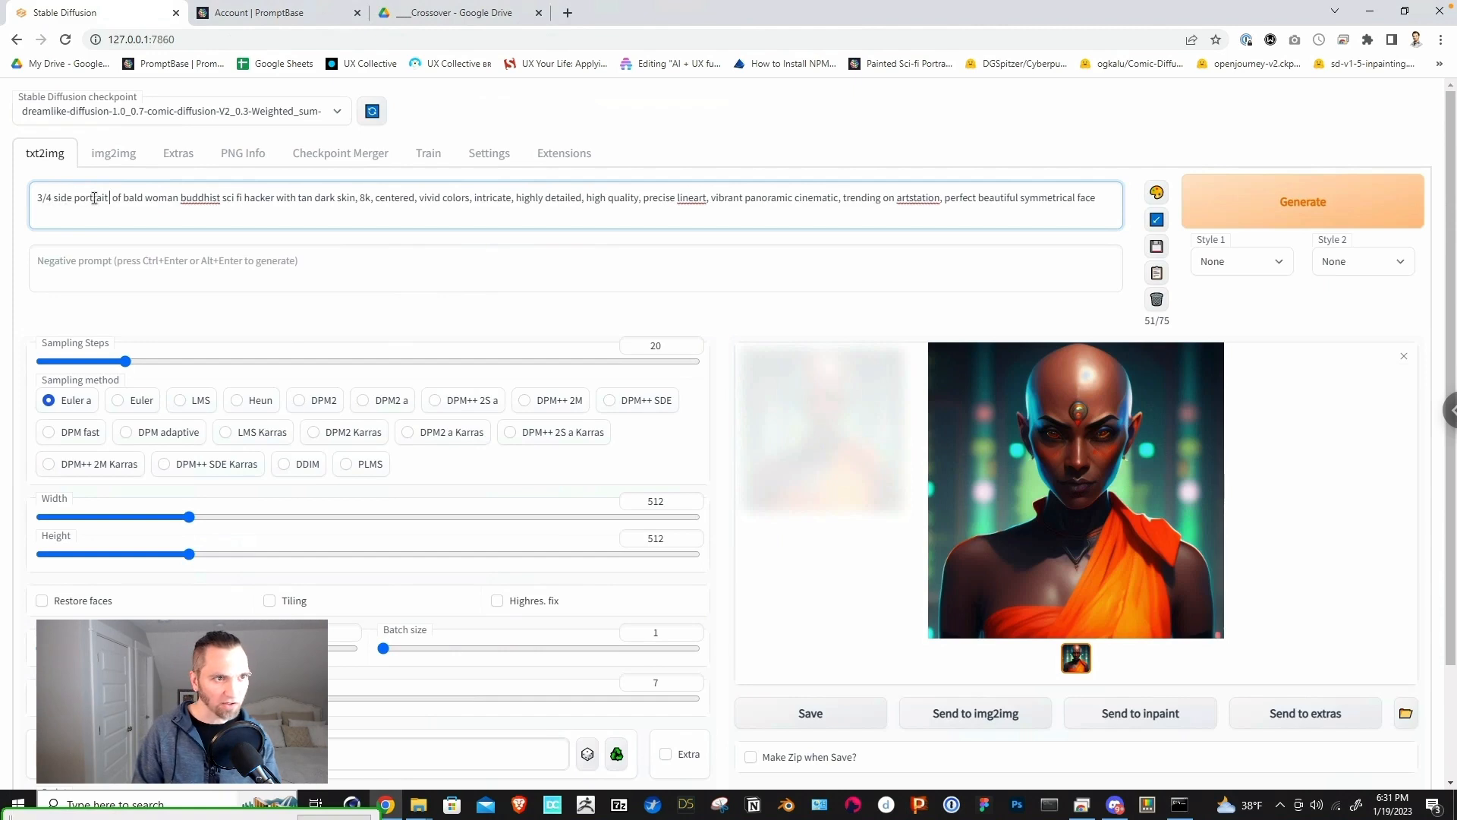
pyautogui.press('BackSpace')
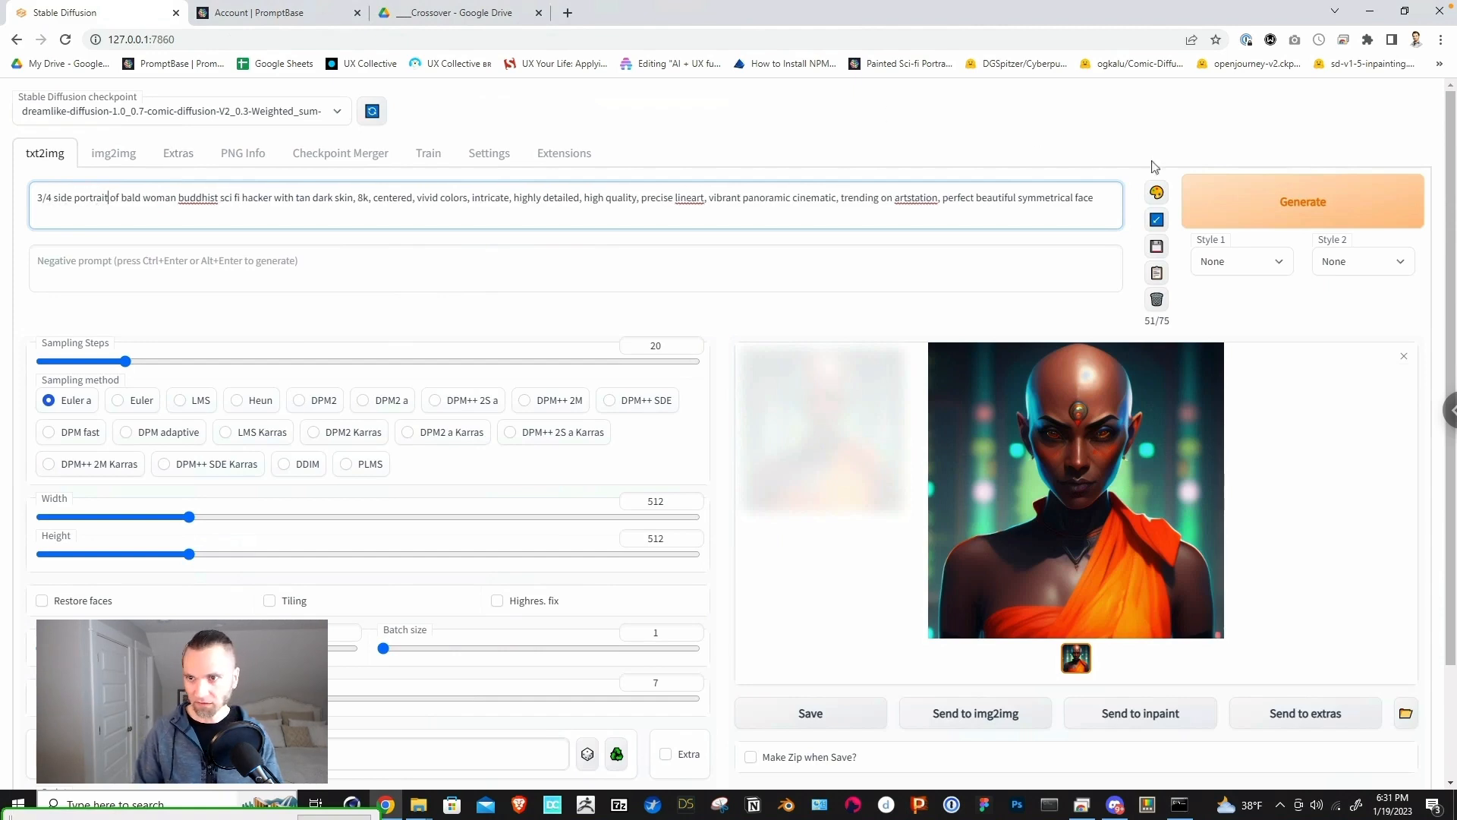
pyautogui.click(1242, 207)
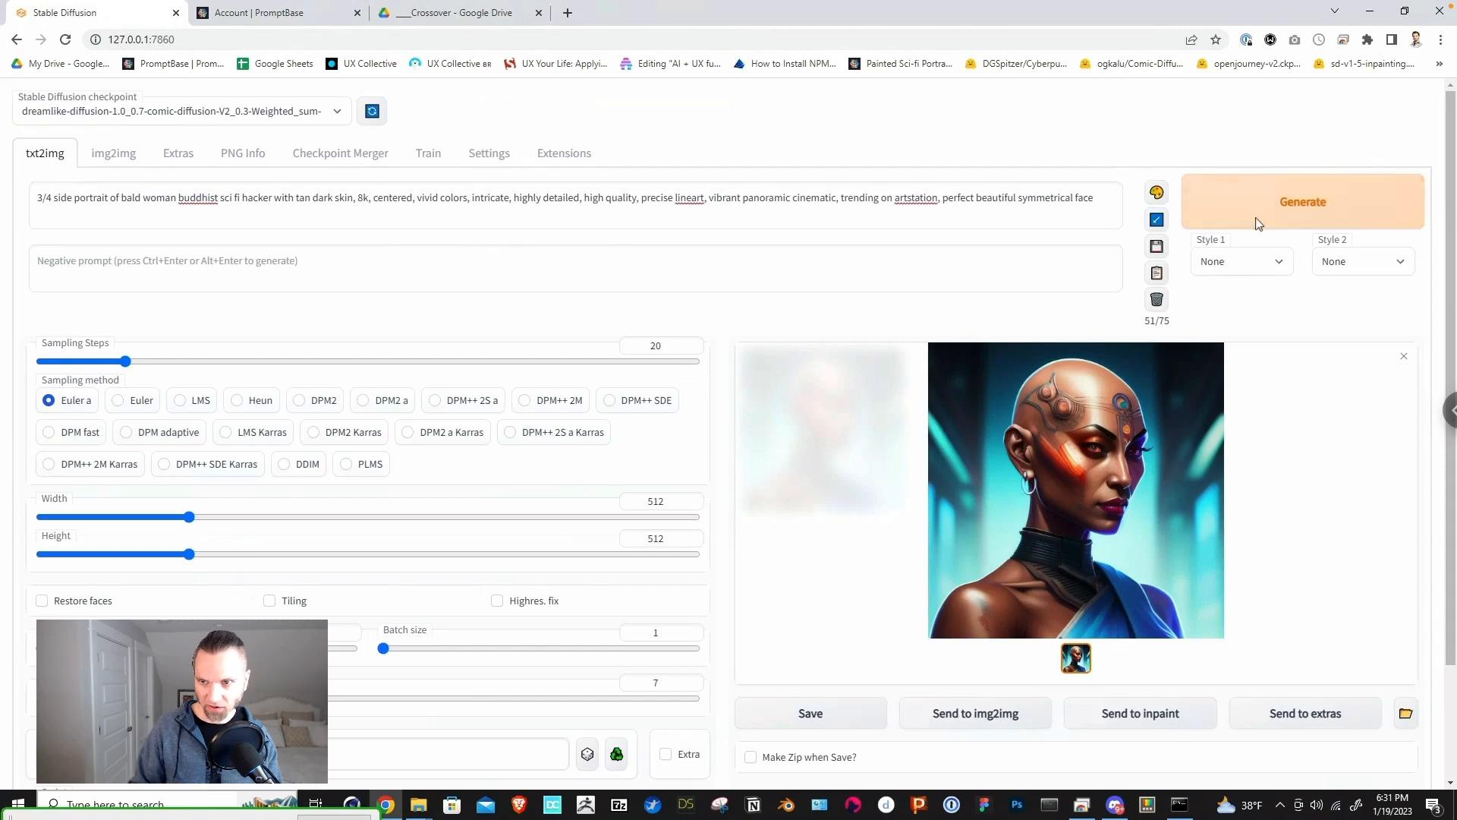
# Step: Generate several more txt2img images from the unchanged 3/4 side portrait prompt
pyautogui.click(1264, 217)
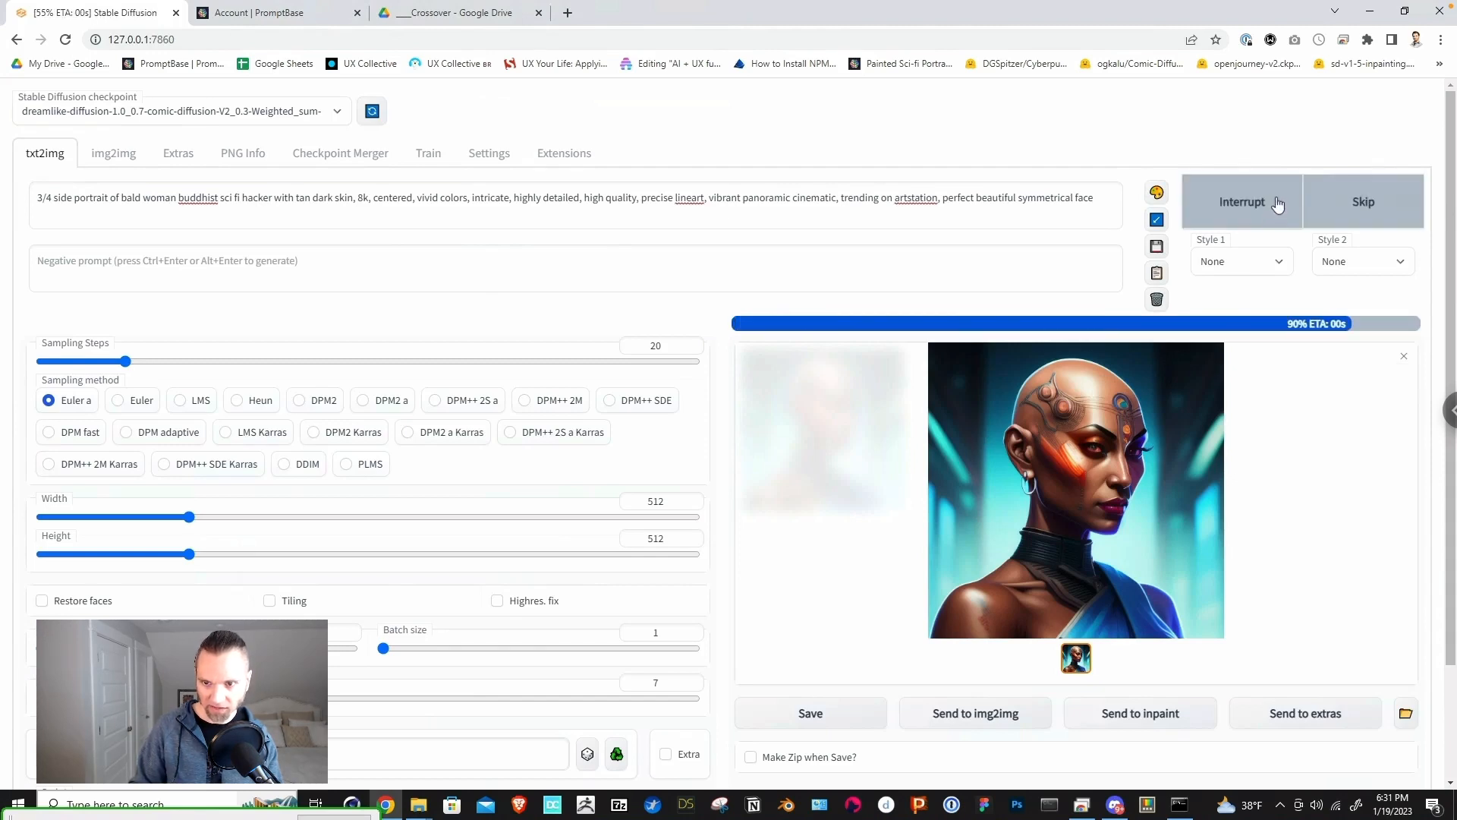
pyautogui.click(1278, 203)
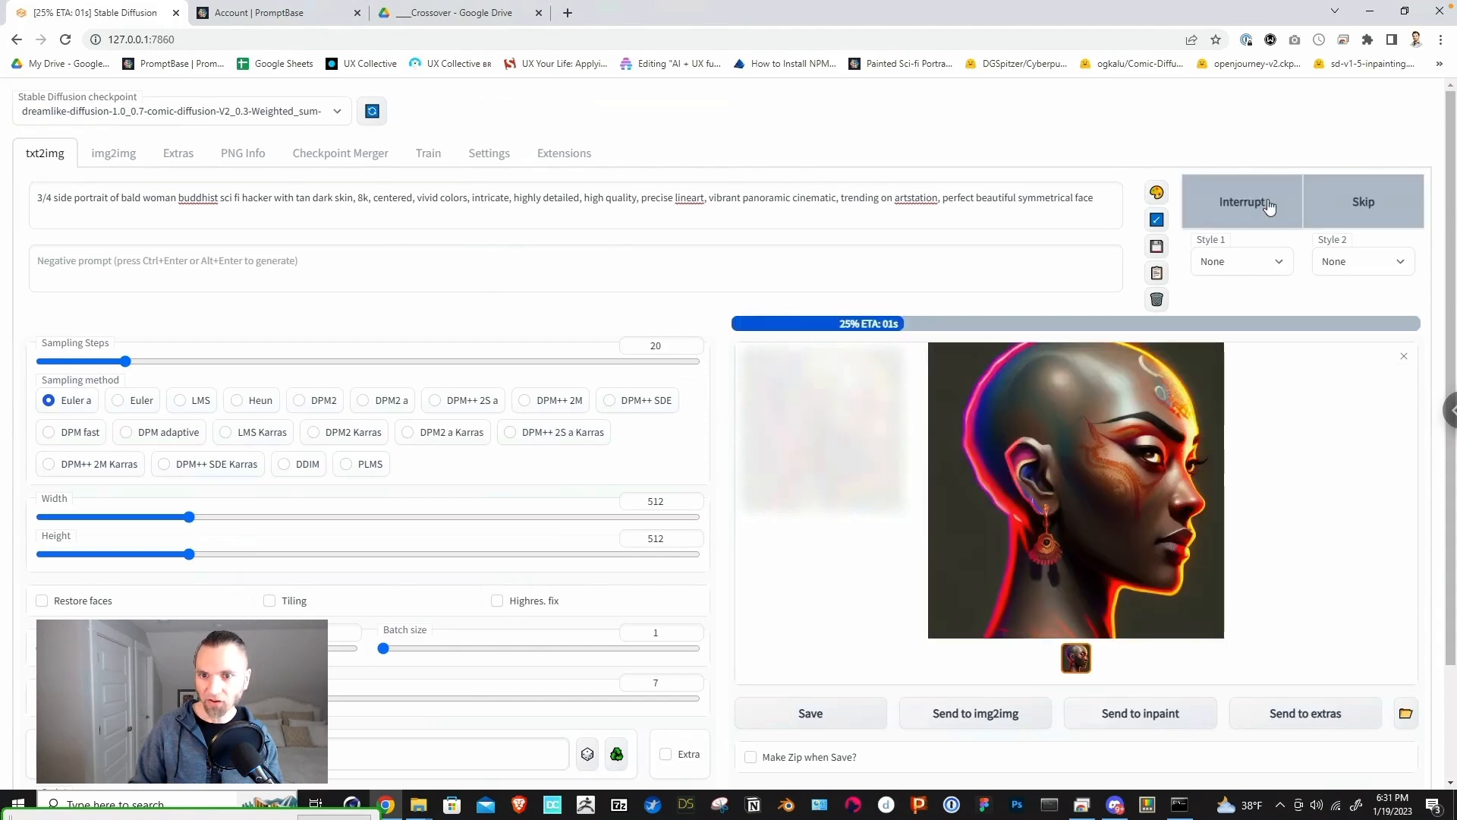
pyautogui.click(1266, 208)
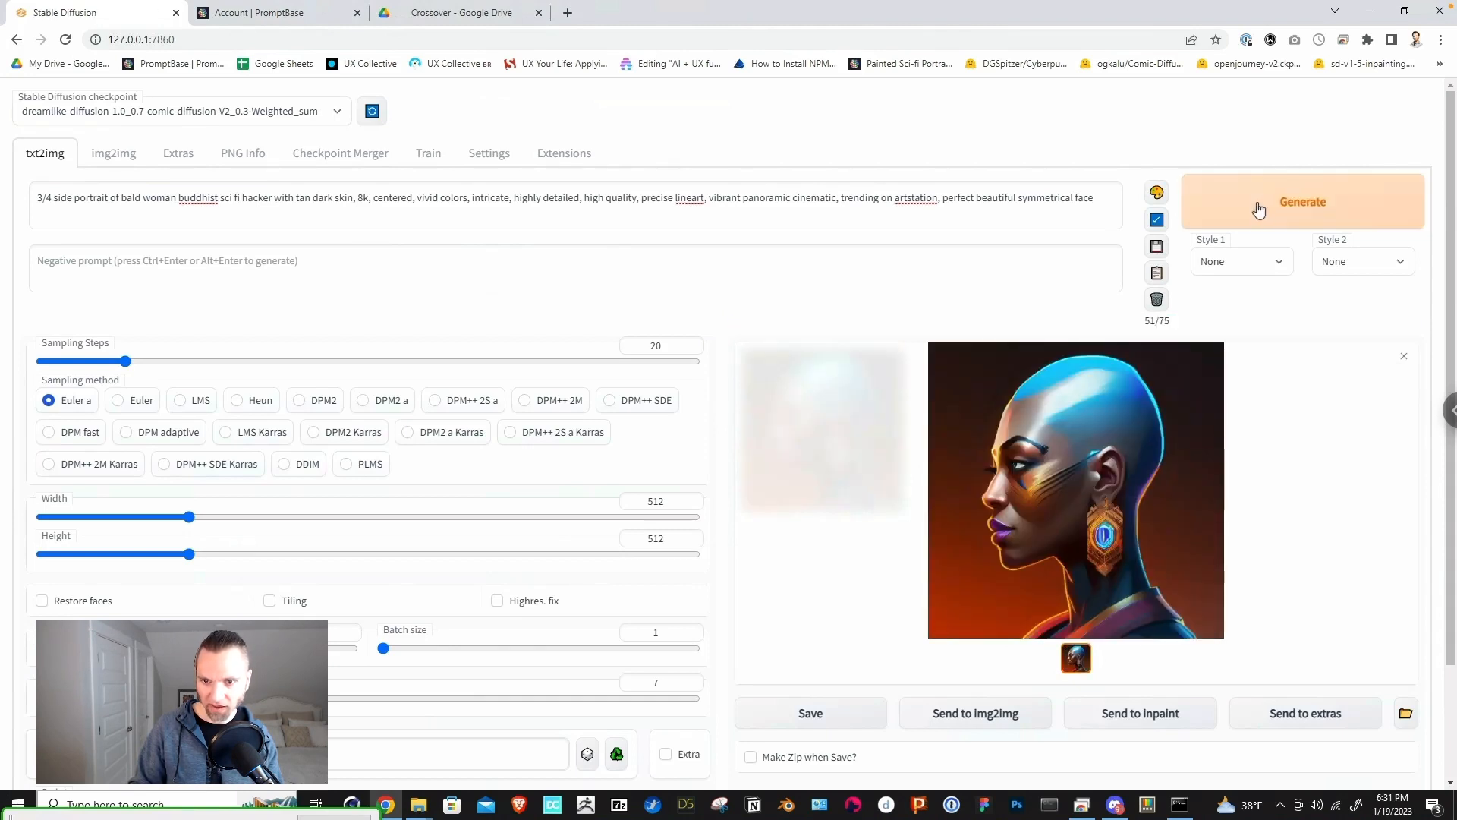
pyautogui.click(1254, 211)
pyautogui.click(1255, 211)
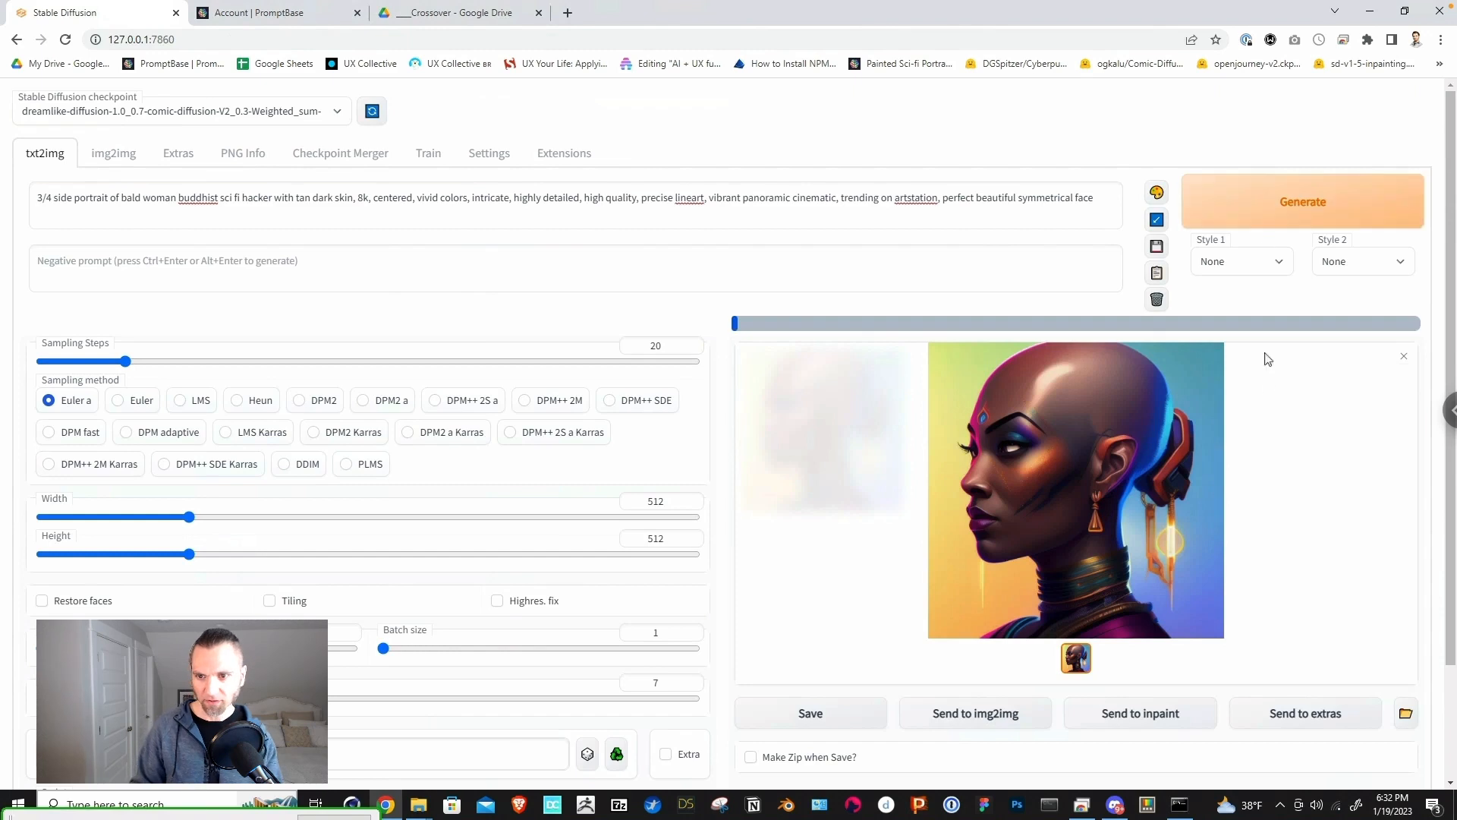